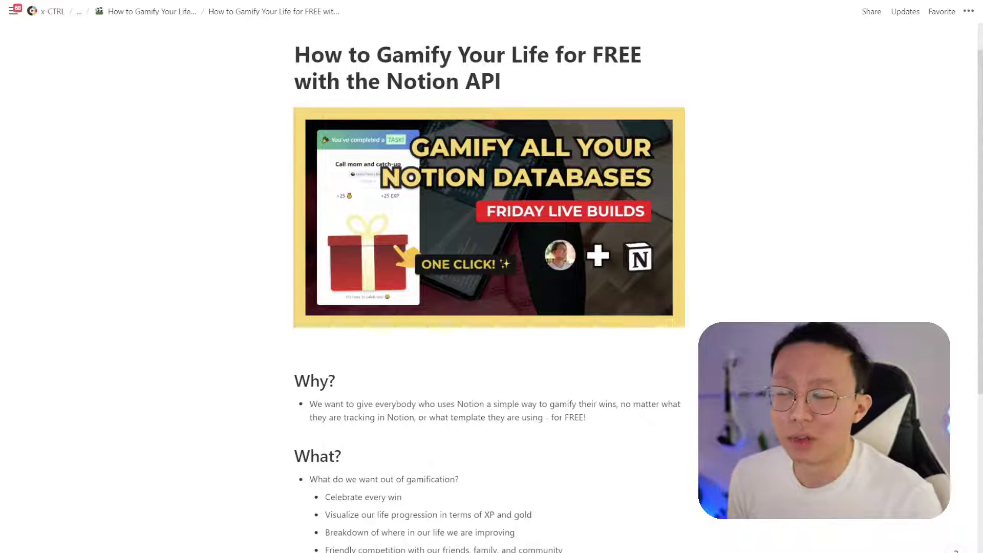
# Scroll down through the gamification overview page toward the Task List board
pyautogui.scroll(-3, 489, 286)
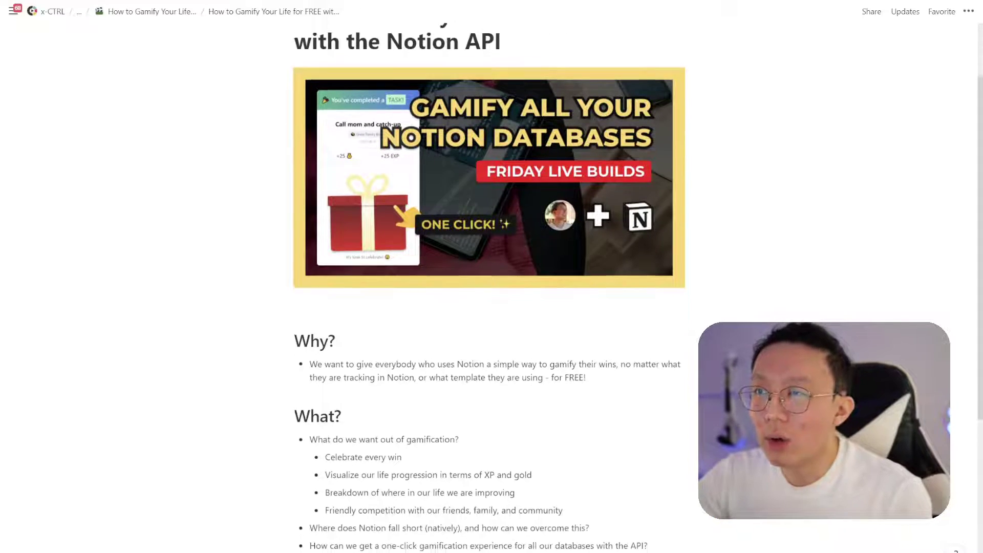
pyautogui.scroll(-1, 489, 287)
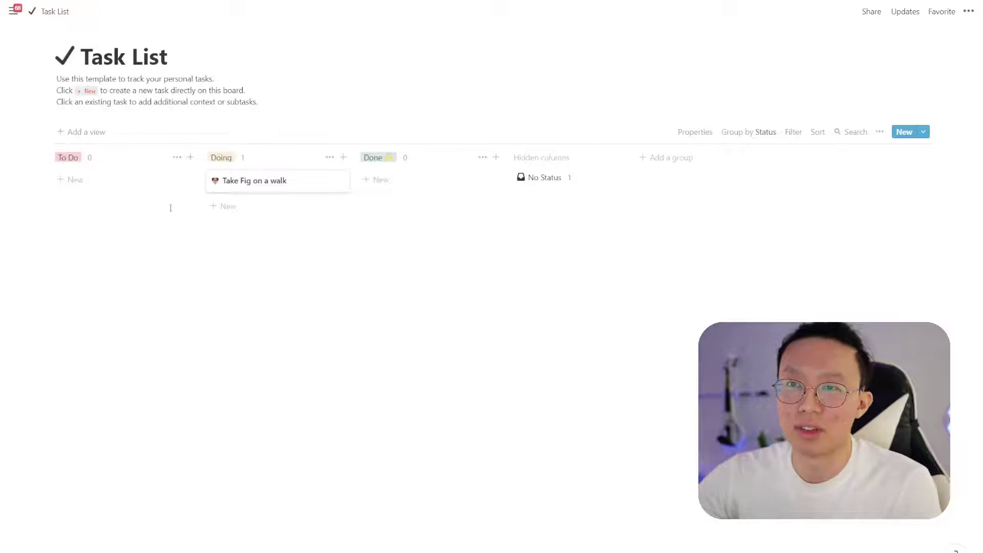
# Move the 'Take Fig on a walk' task from Doing to Done
pyautogui.moveTo(255, 185); pyautogui.dragTo(383, 177)
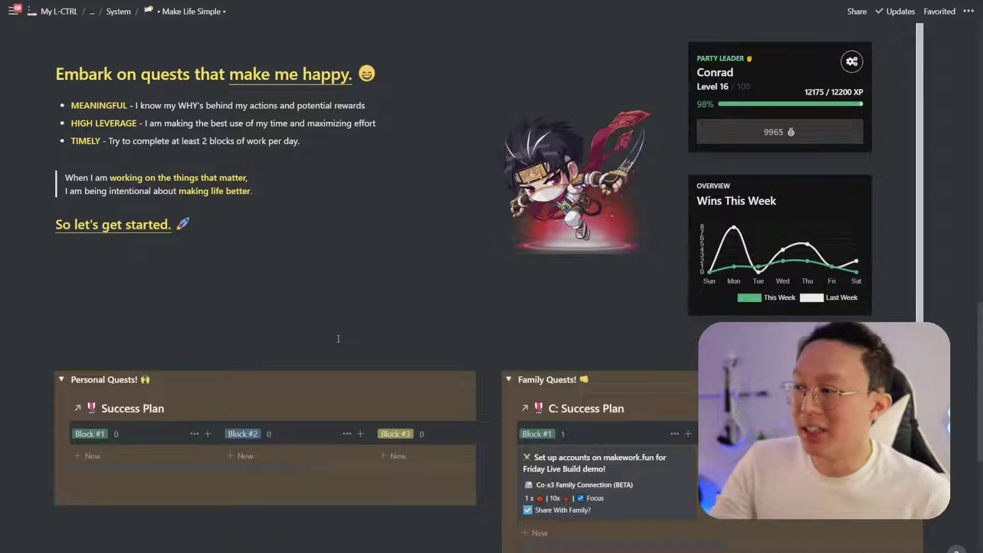
pyautogui.click(624, 124)
pyautogui.click(642, 135)
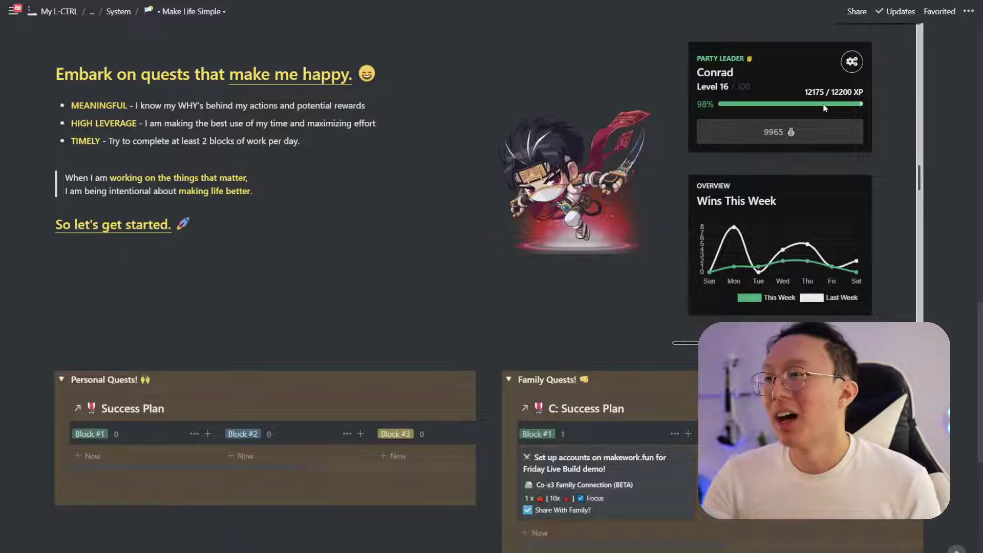
pyautogui.moveTo(860, 256)
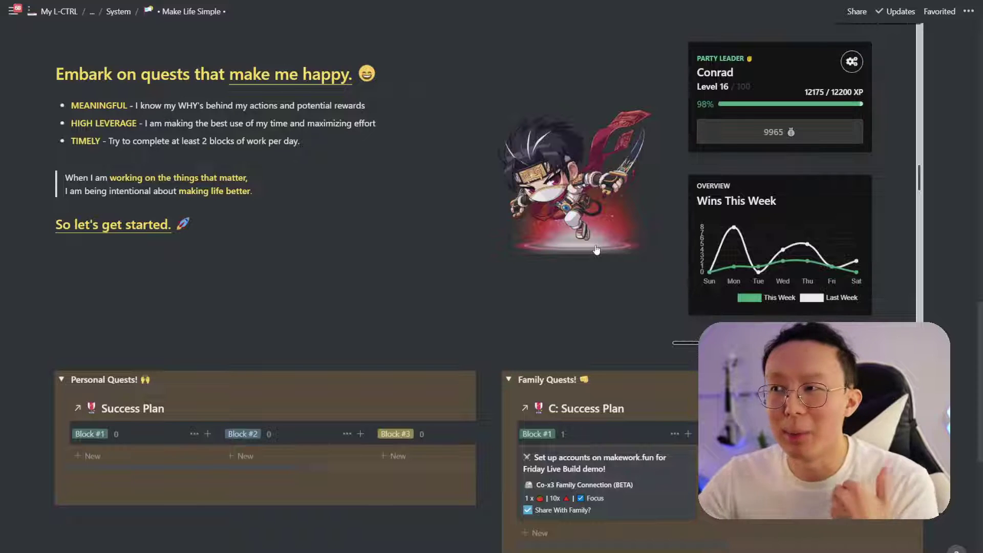
pyautogui.moveTo(590, 177)
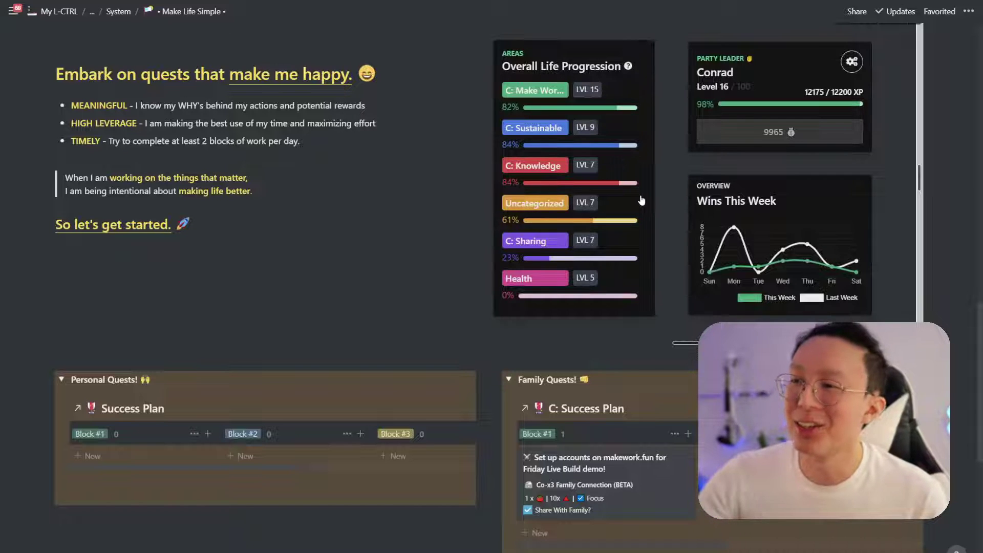
pyautogui.scroll(-1, 442, 330)
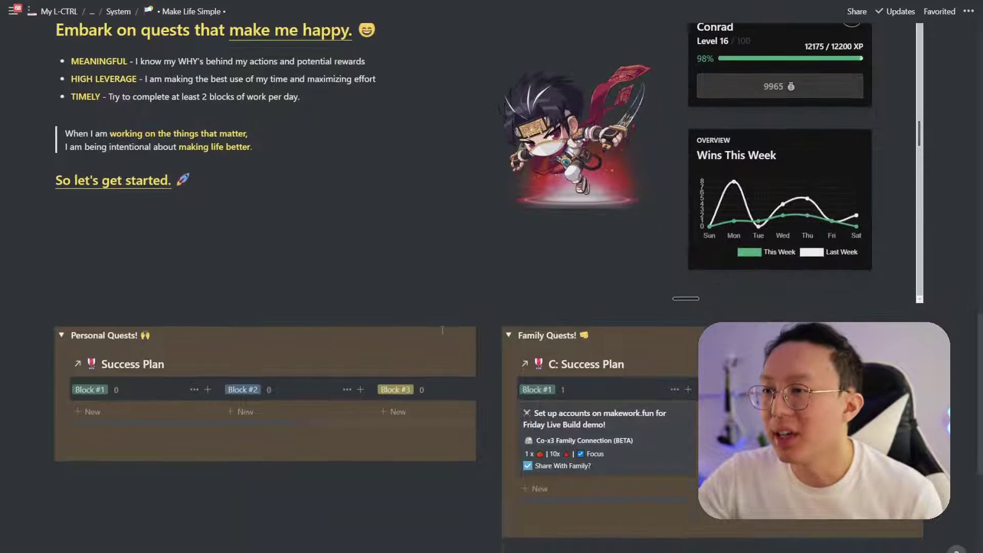
pyautogui.scroll(-3, 442, 330)
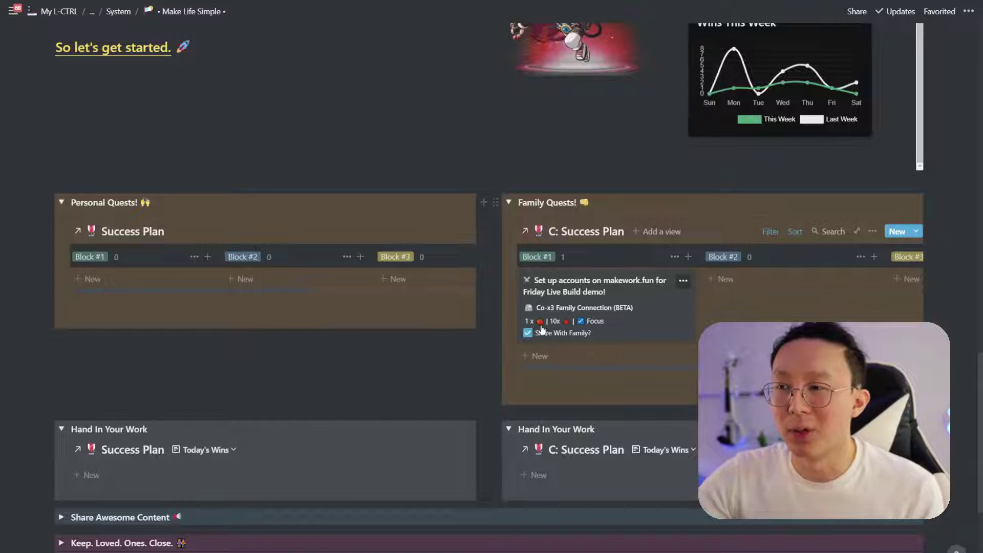
# Drop the 'Set up accounts on makework.fun' card into Today's Wins, reaching Level 17
pyautogui.moveTo(586, 304); pyautogui.dragTo(658, 414)
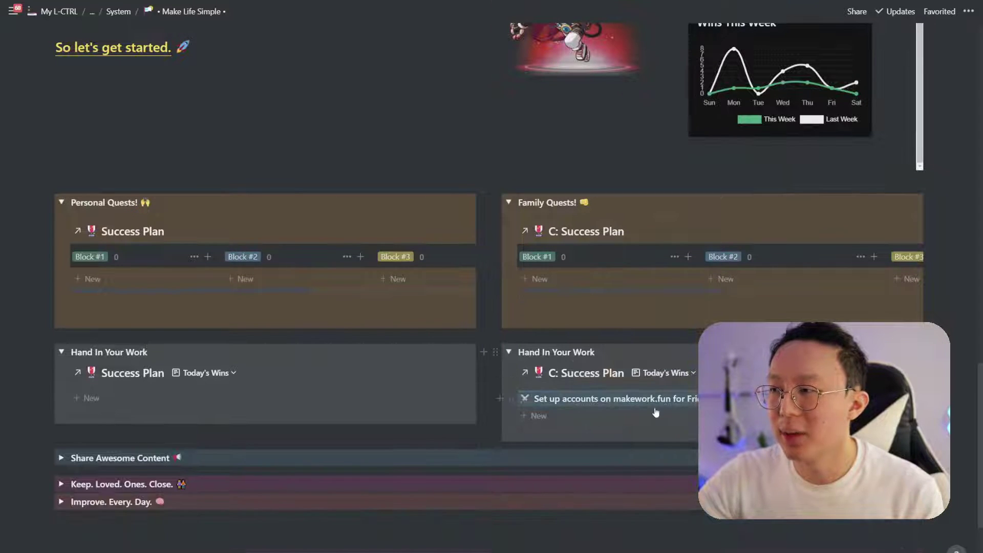
pyautogui.scroll(3, 658, 414)
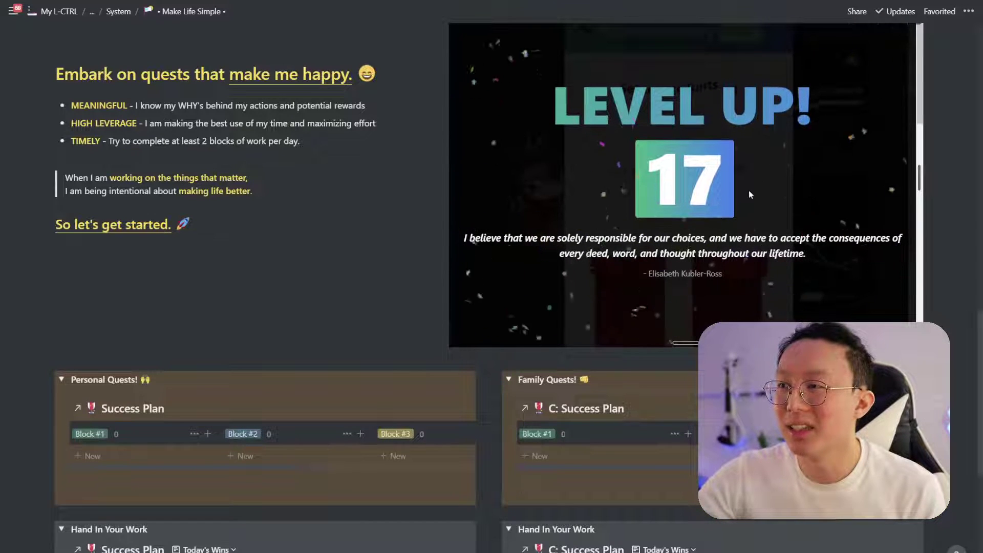
pyautogui.scroll(1, 692, 197)
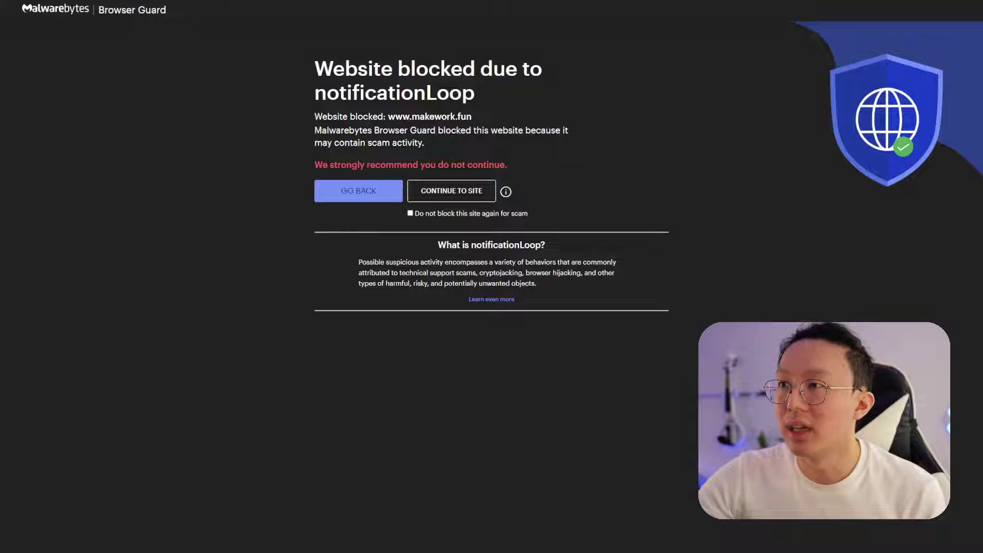
# Continue past the Malwarebytes block to makework.fun and open the Co-x3 Player page
pyautogui.click(463, 191)
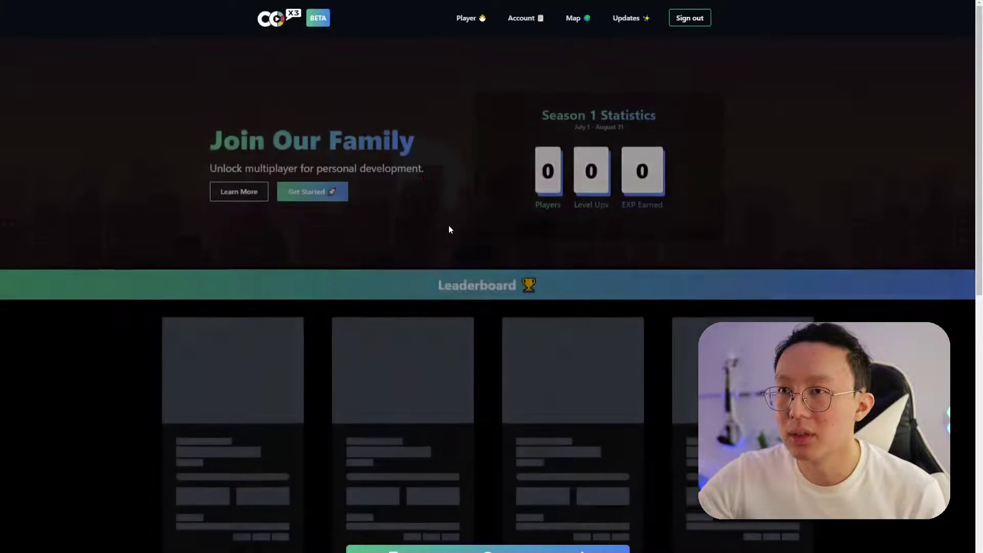
pyautogui.click(468, 18)
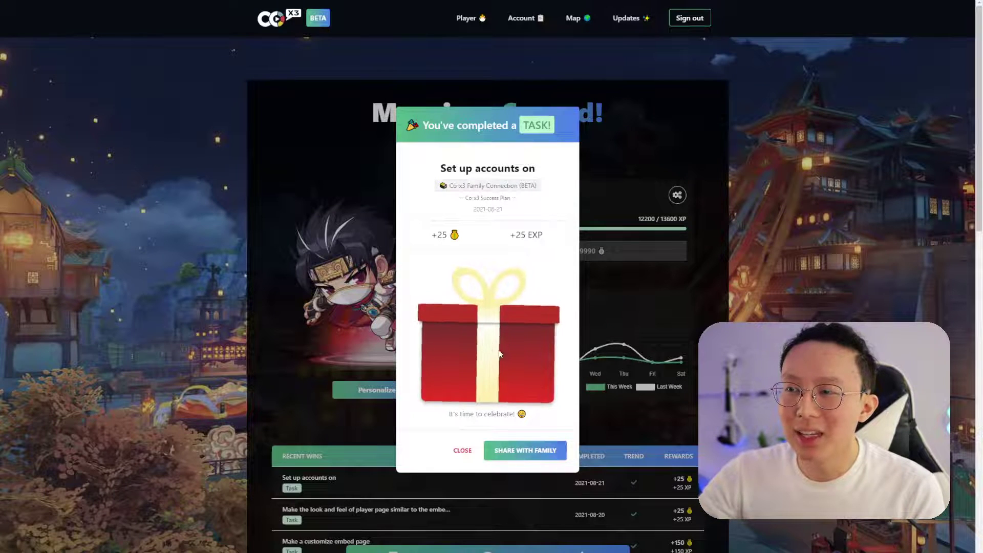
# Open the reward gift box, close the task-completed notice, and return to the Co-x3 home page
pyautogui.click(506, 340)
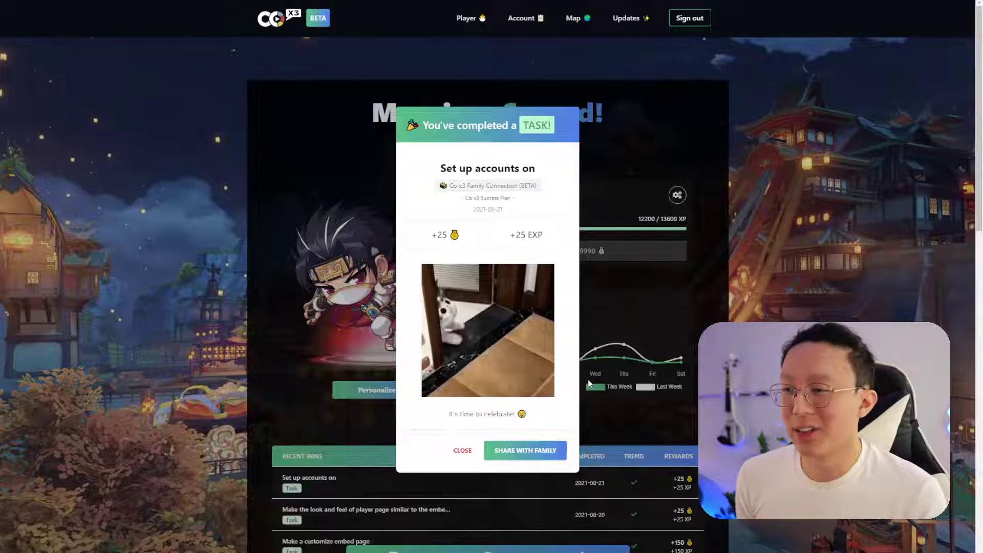
pyautogui.click(462, 450)
pyautogui.click(274, 19)
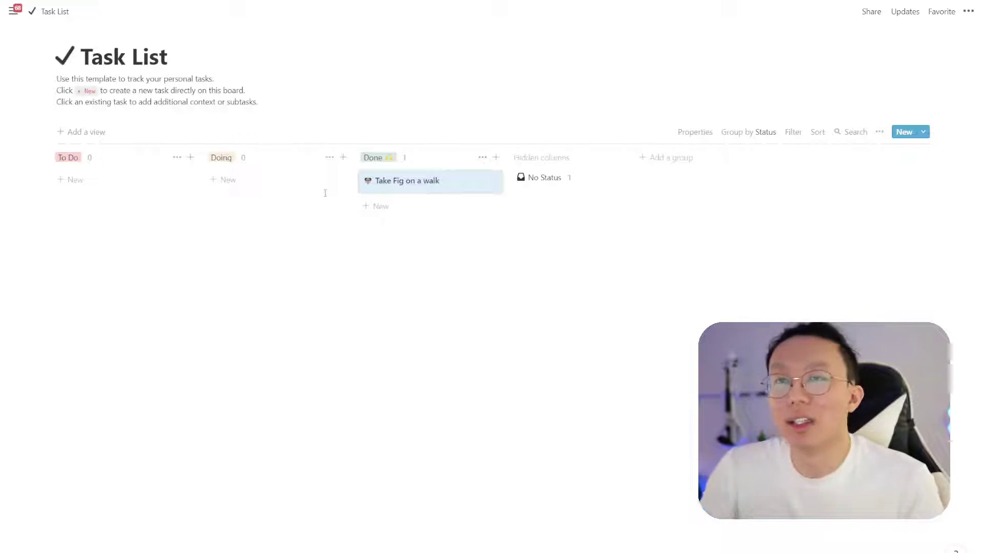
pyautogui.moveTo(13, 11)
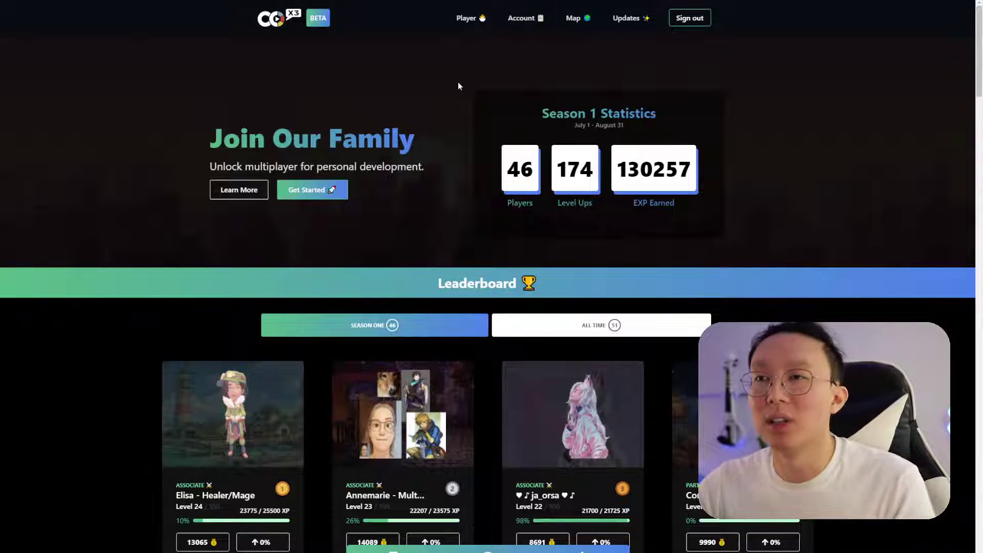
# Sign out, sign back in by magic link with the test account email, then view Account settings
pyautogui.click(686, 21)
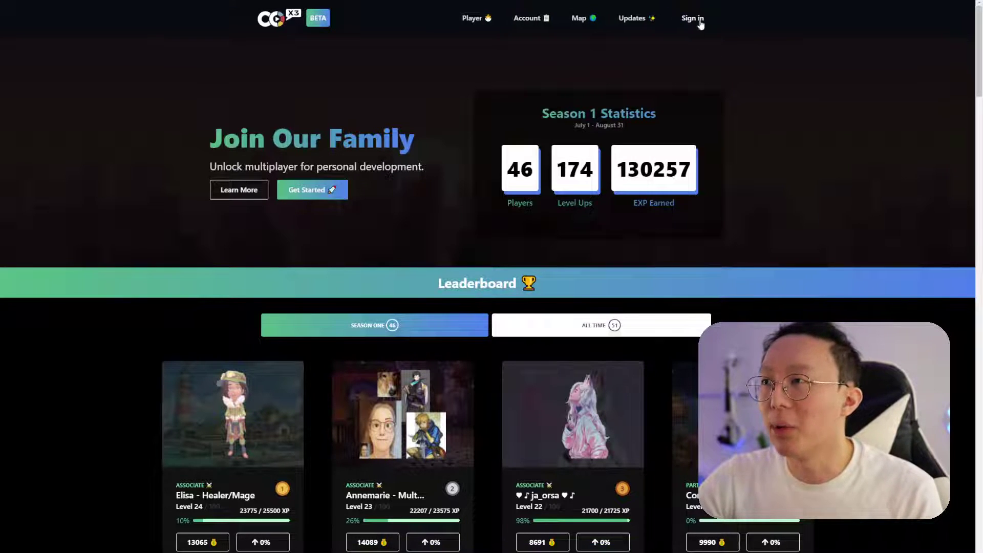
pyautogui.click(692, 19)
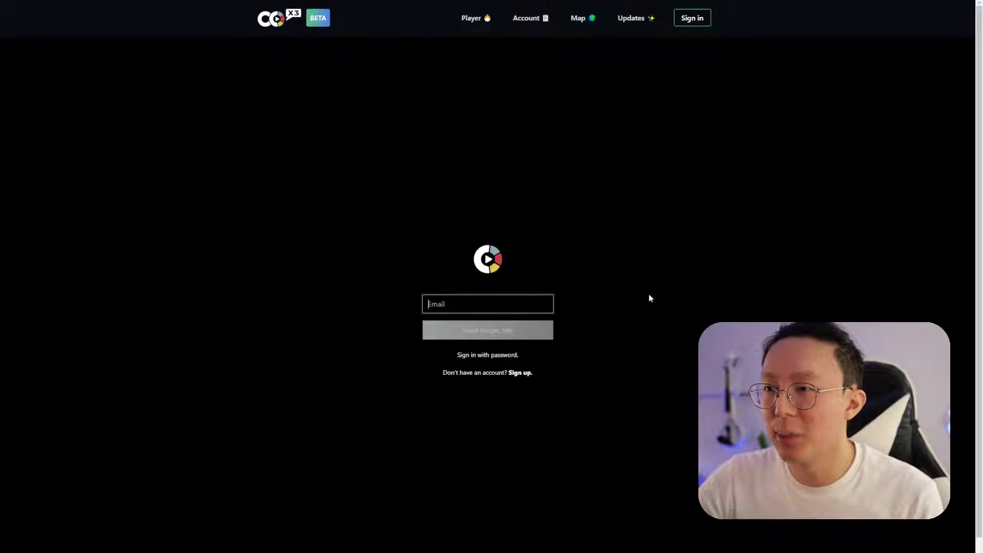
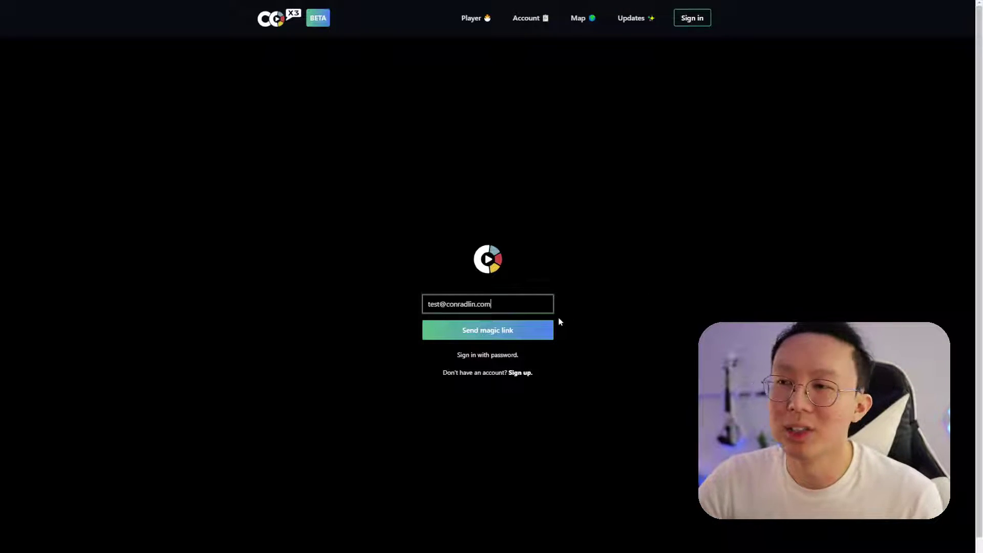
pyautogui.click(549, 323)
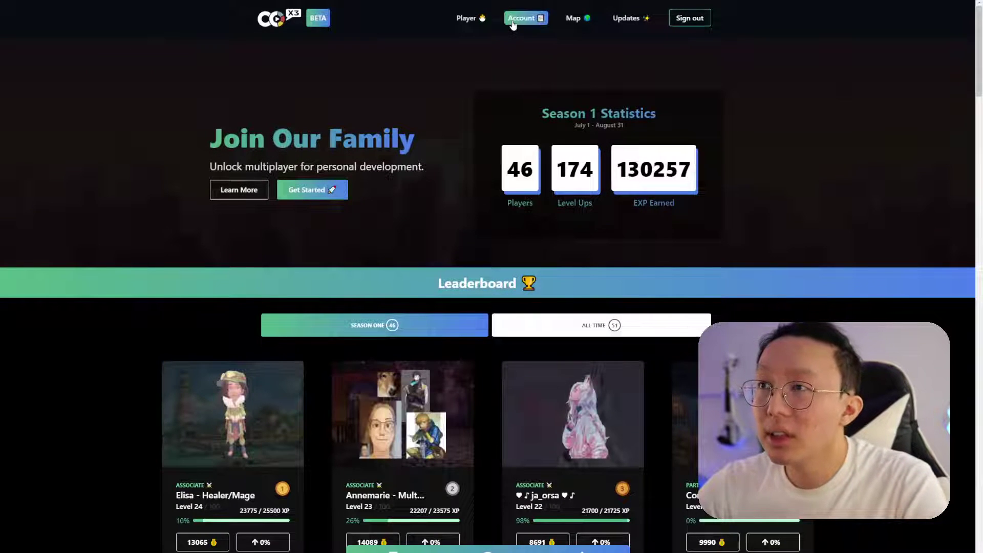
pyautogui.click(520, 18)
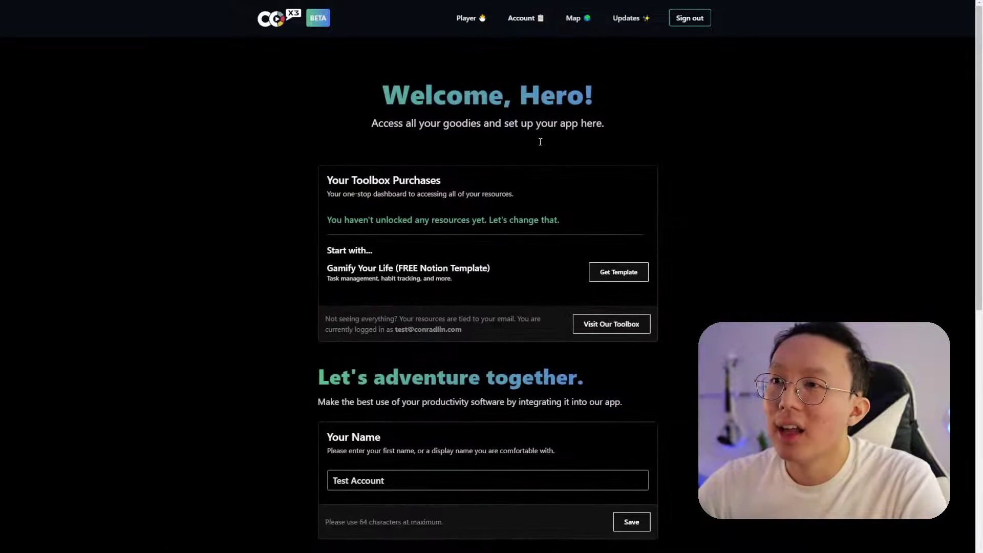
# Scroll the Connect To Notion form and open the help for finding the Notion API secret
pyautogui.scroll(-3, 481, 222)
pyautogui.scroll(3, 483, 222)
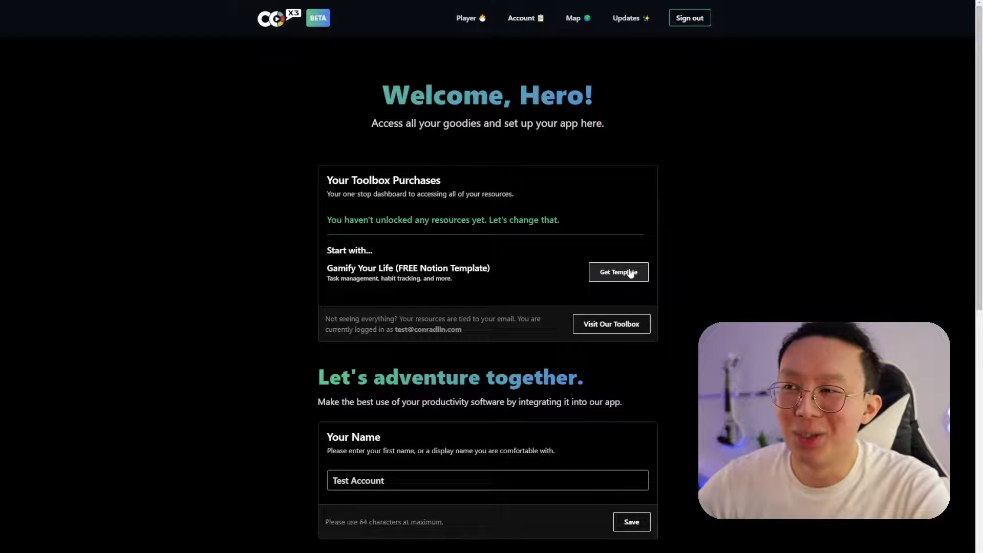
pyautogui.scroll(-7, 631, 274)
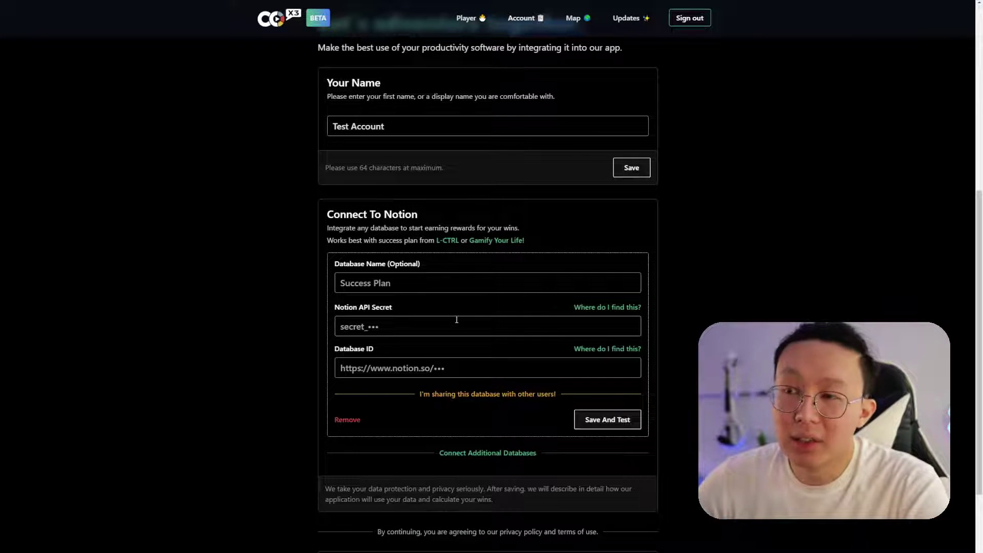
pyautogui.scroll(-2, 462, 319)
pyautogui.scroll(1, 537, 261)
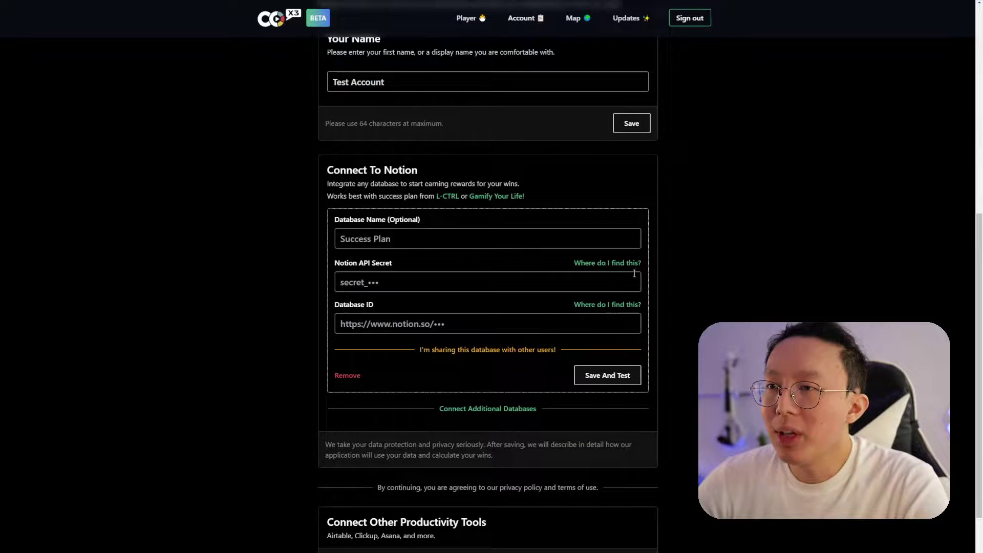
pyautogui.click(604, 263)
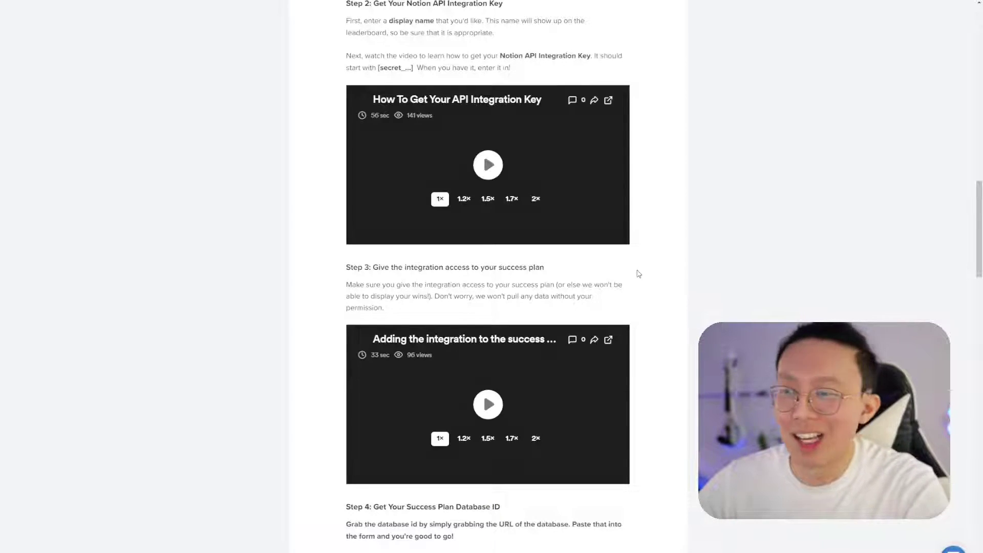
pyautogui.scroll(1, 572, 246)
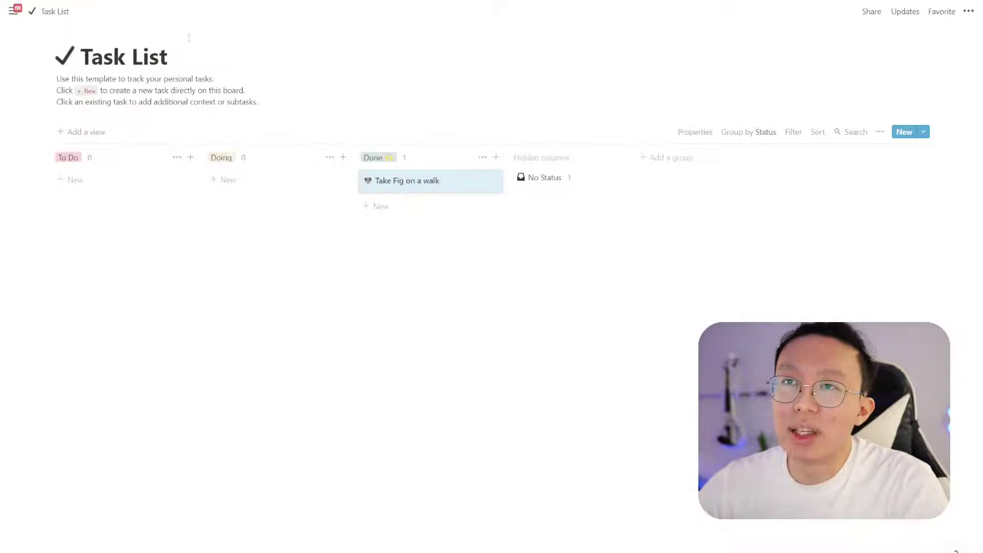
# Go from Settings & Members > Integrations to the 'Develop your own integrations' page
pyautogui.moveTo(14, 15)
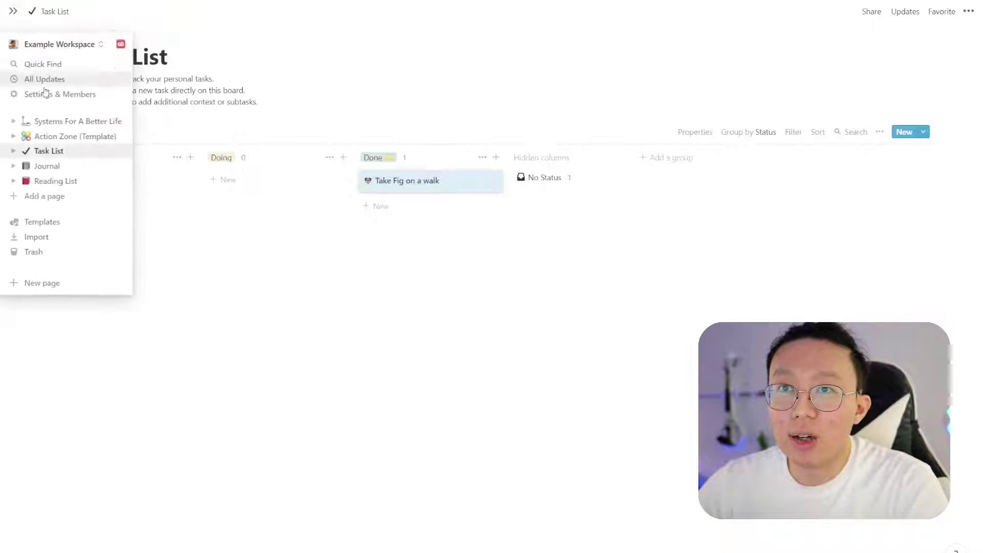
pyautogui.click(82, 94)
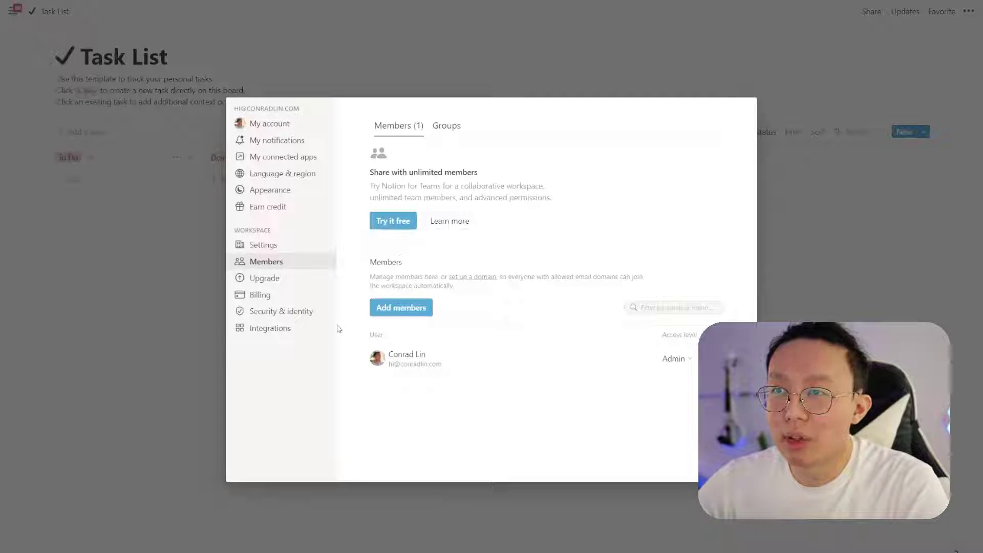
pyautogui.click(313, 329)
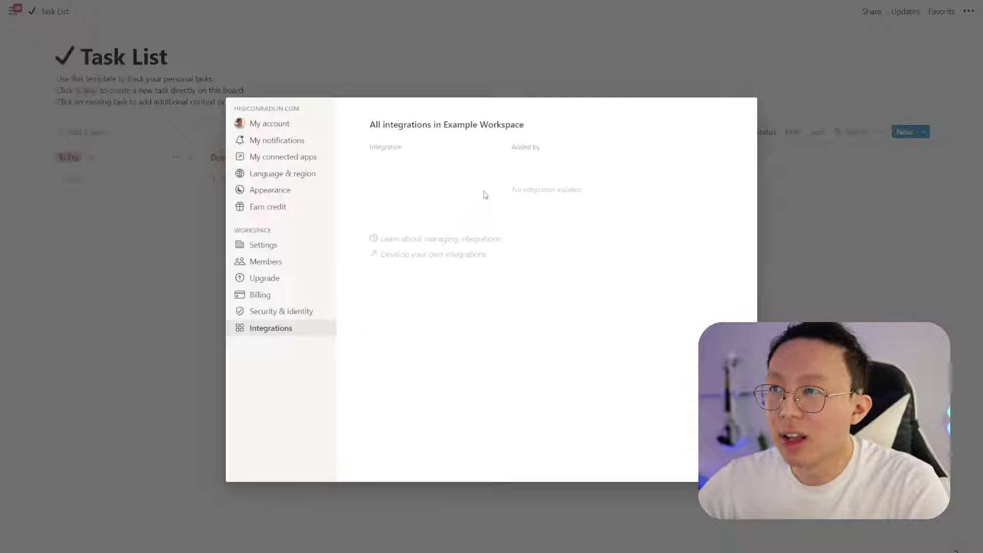
pyautogui.click(476, 254)
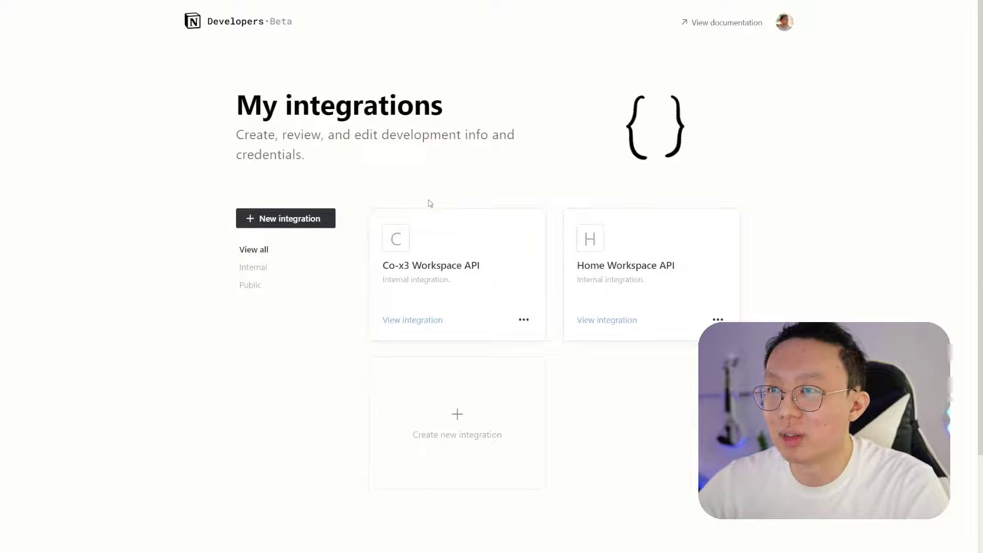
# Start a new integration and name it 'Co-x3 Family Connection'
pyautogui.click(316, 221)
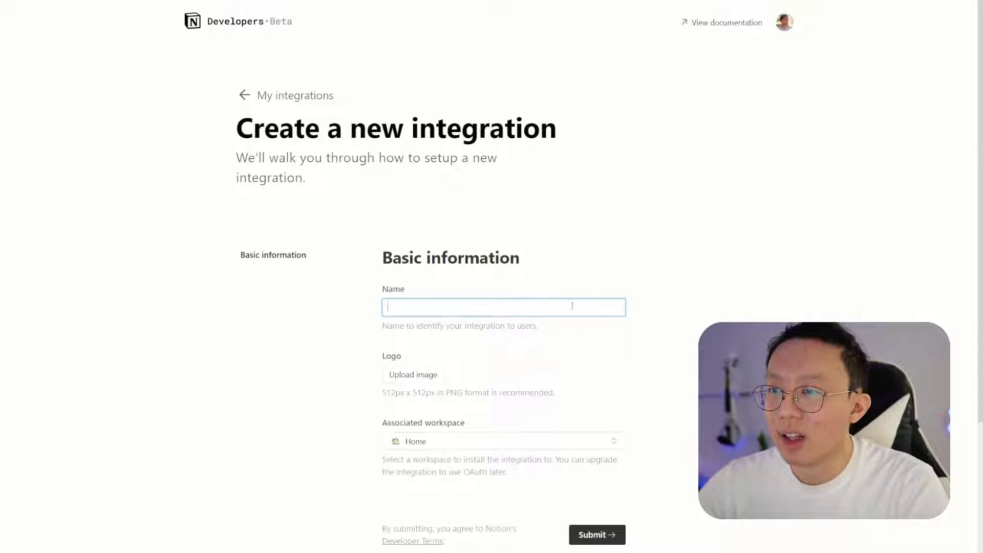
pyautogui.scroll(-1, 614, 303)
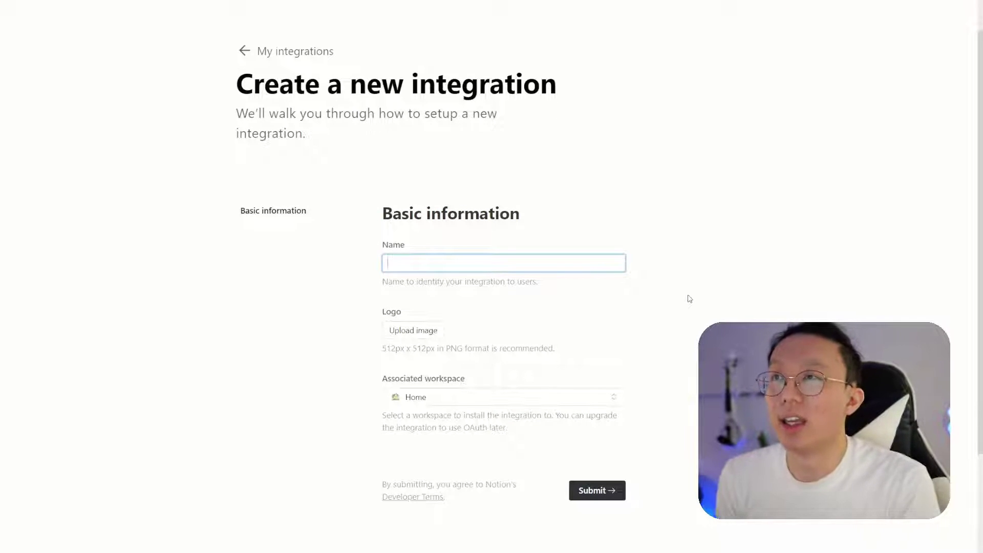
pyautogui.write('Test Integration For Co-x3 Family Connection')
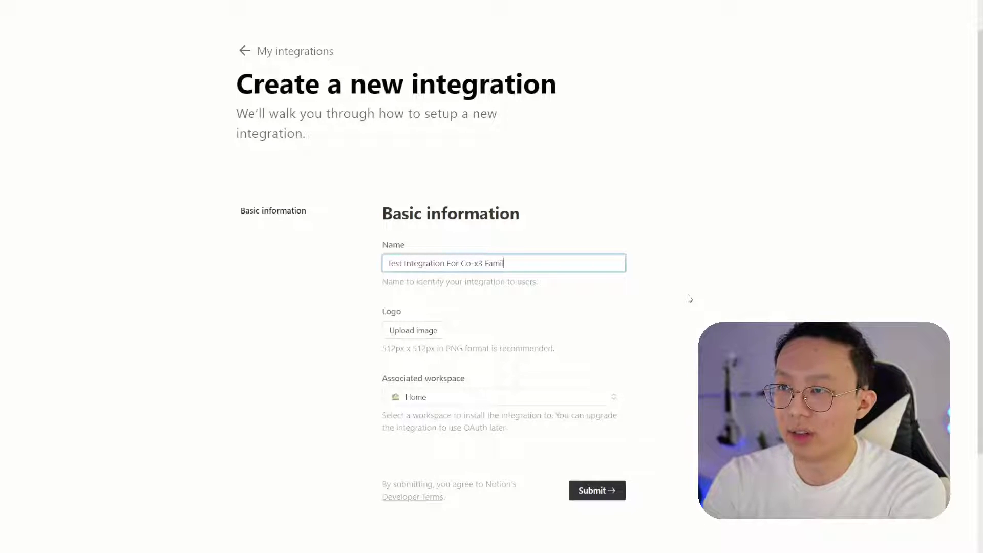
pyautogui.press('Left')
pyautogui.press('Left')
pyautogui.press('Left')
pyautogui.press('Left')
pyautogui.press('Left')
pyautogui.press('Left')
pyautogui.press('Left')
pyautogui.press('Left')
pyautogui.press('Left')
pyautogui.press('Left')
pyautogui.press('Left')
pyautogui.press('Left')
pyautogui.press('Left')
pyautogui.press('Left')
pyautogui.press('Left')
pyautogui.press('Left')
pyautogui.press('Left')
pyautogui.press('Left')
pyautogui.press('Left')
pyautogui.press('Left')
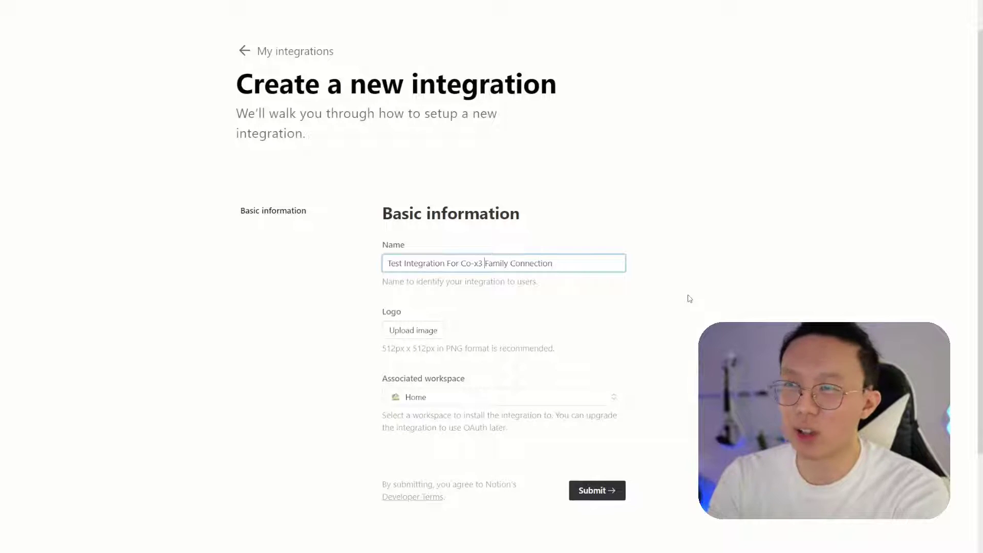
pyautogui.hotkey('ctrl', 'shift', 'Left')
pyautogui.hotkey('ctrl', 'shift', 'Left')
pyautogui.hotkey('ctrl', 'shift', 'Left')
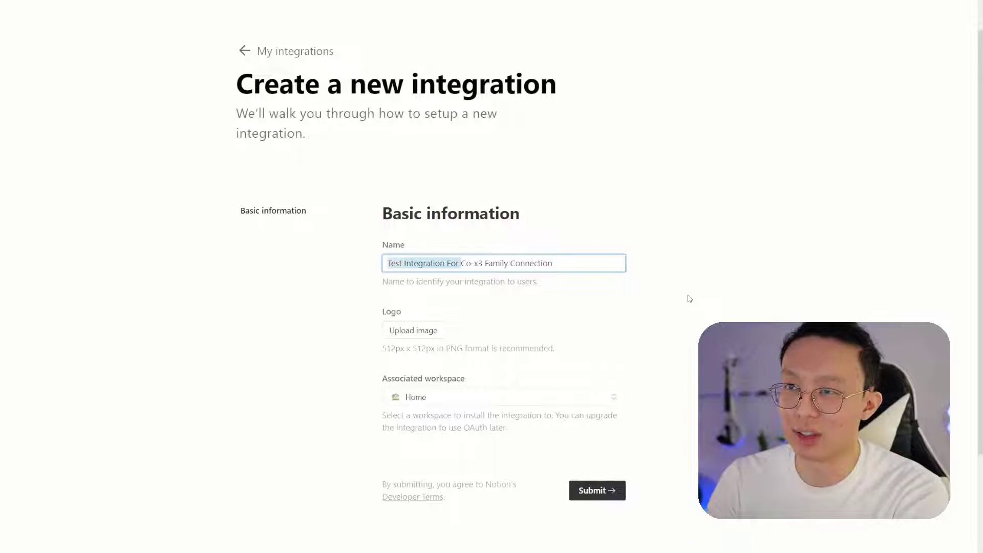
pyautogui.press('BackSpace')
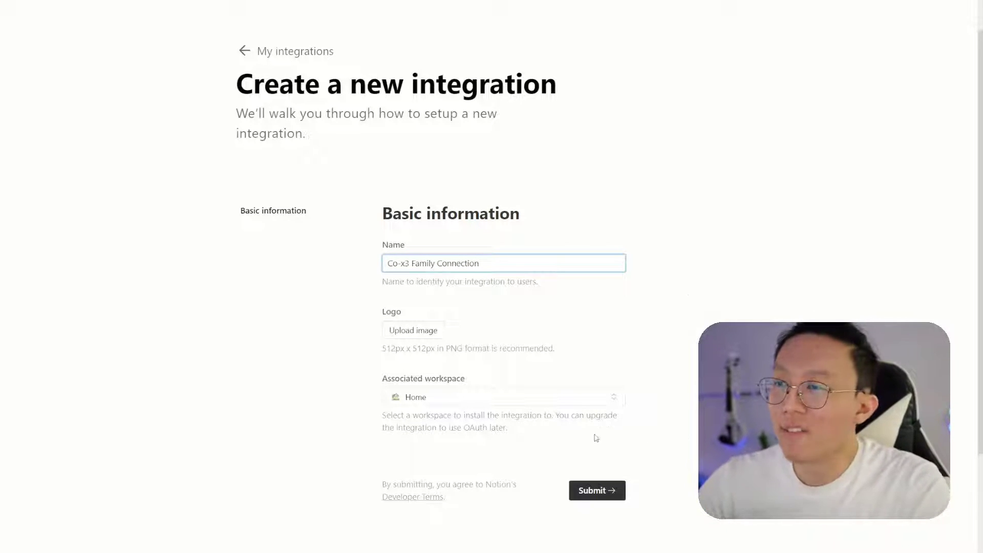
# Associate the integration with Example Workspace and submit it
pyautogui.click(440, 399)
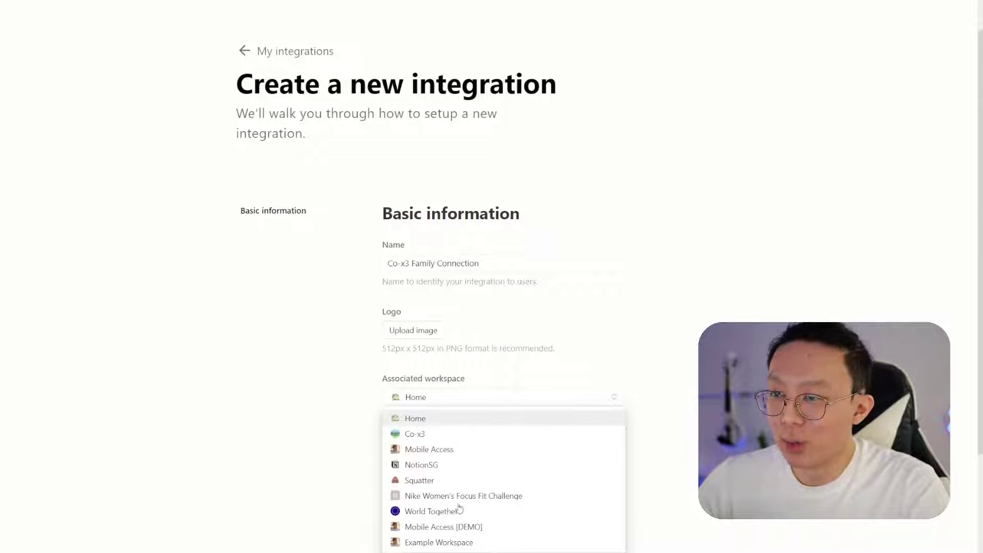
pyautogui.click(452, 543)
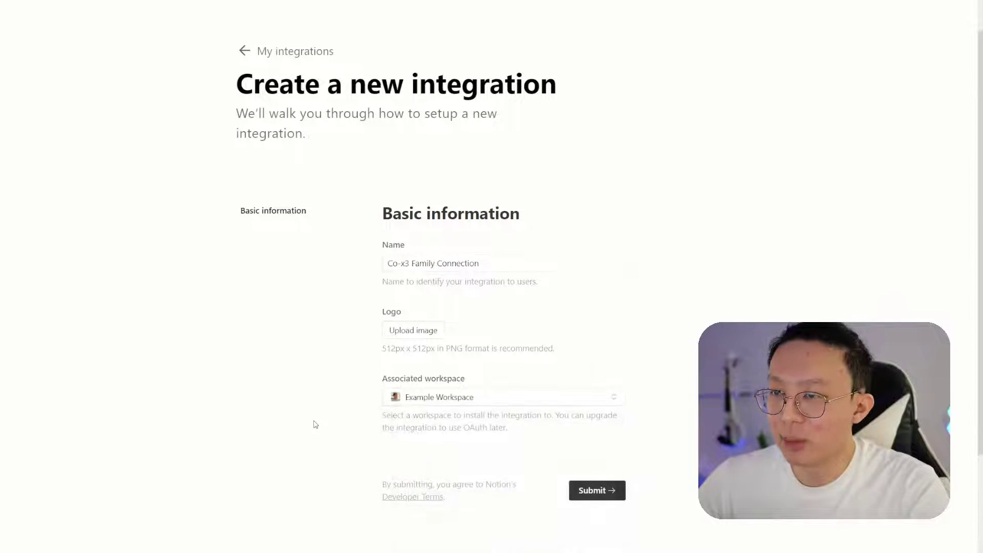
pyautogui.scroll(-2, 333, 422)
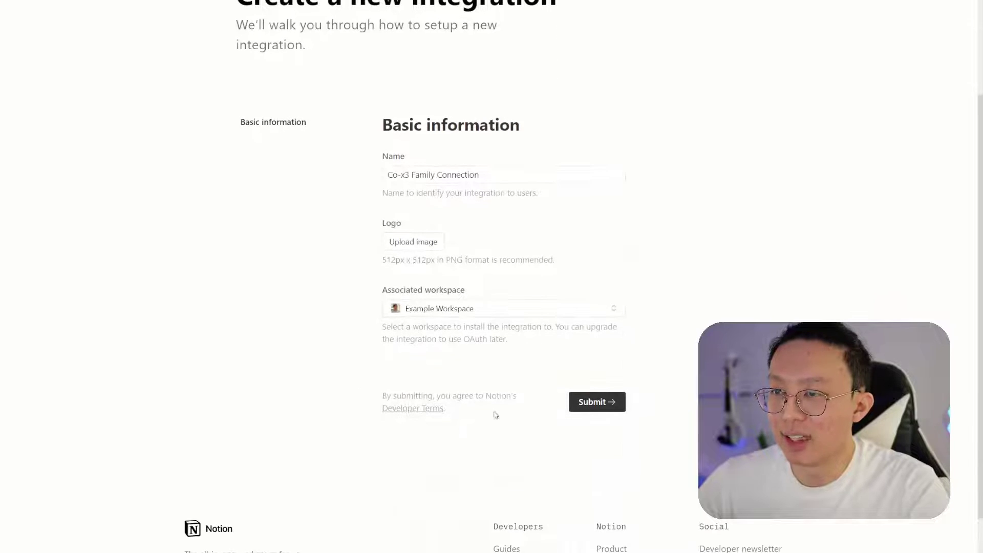
pyautogui.click(610, 402)
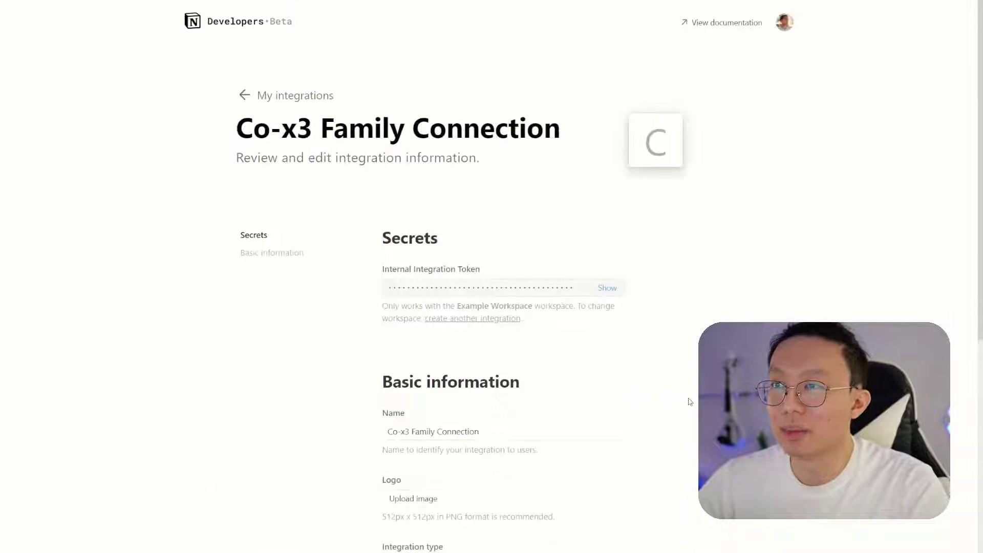
# Reveal and copy the Co-x3 Family Connection Internal Integration Token
pyautogui.click(603, 288)
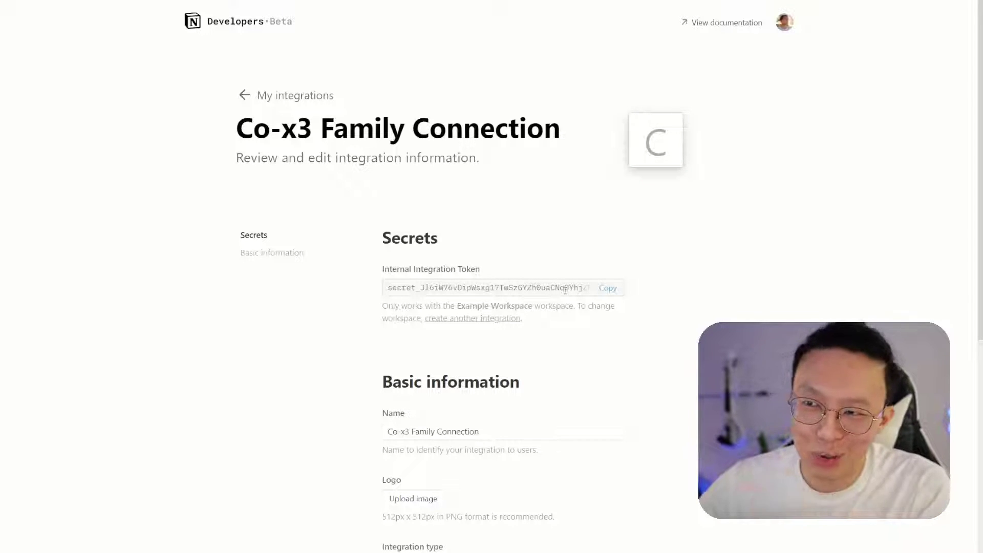
pyautogui.click(608, 289)
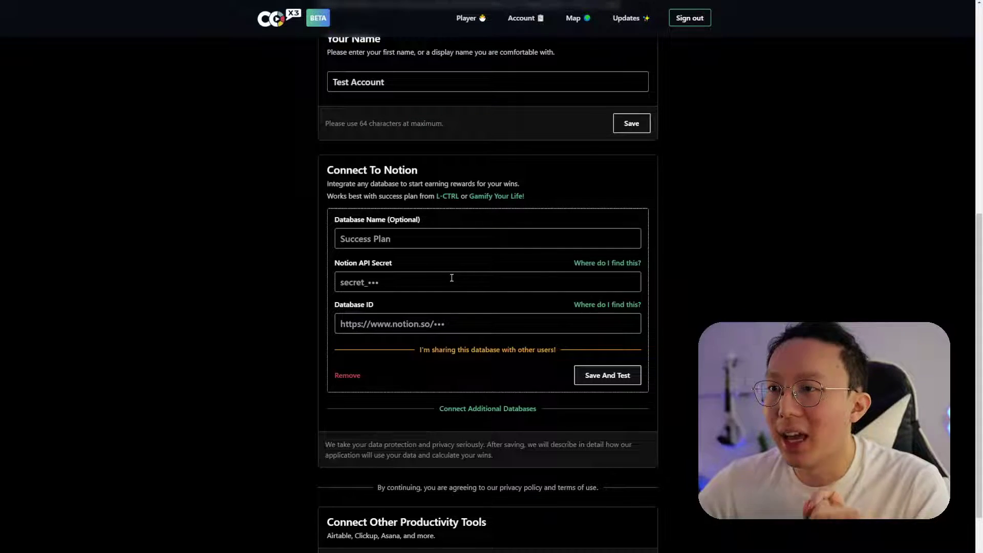
# Paste the copied Notion API secret into Co-x3 and enter 'Task List E' as the database name
pyautogui.click(450, 280)
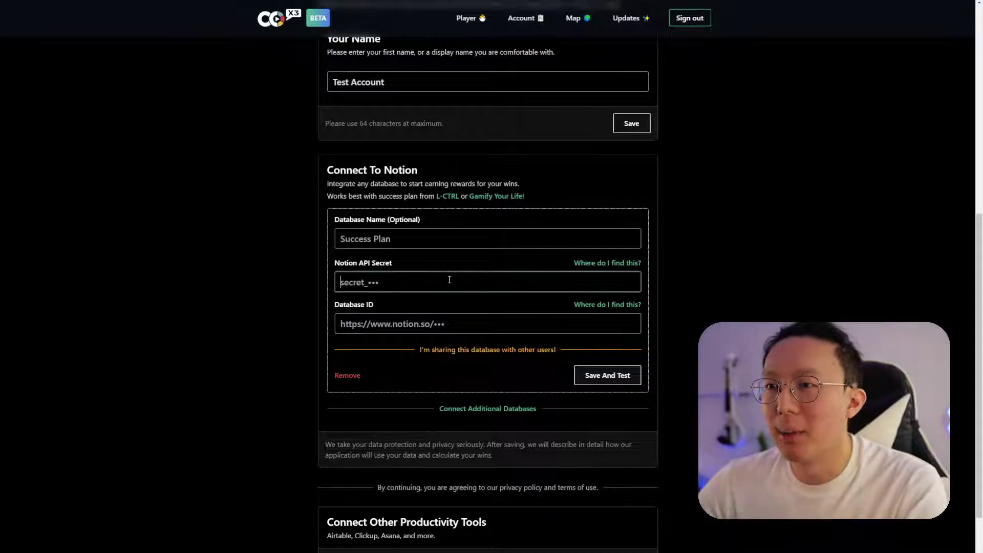
pyautogui.hotkey('ctrl', 'v')
pyautogui.click(410, 243)
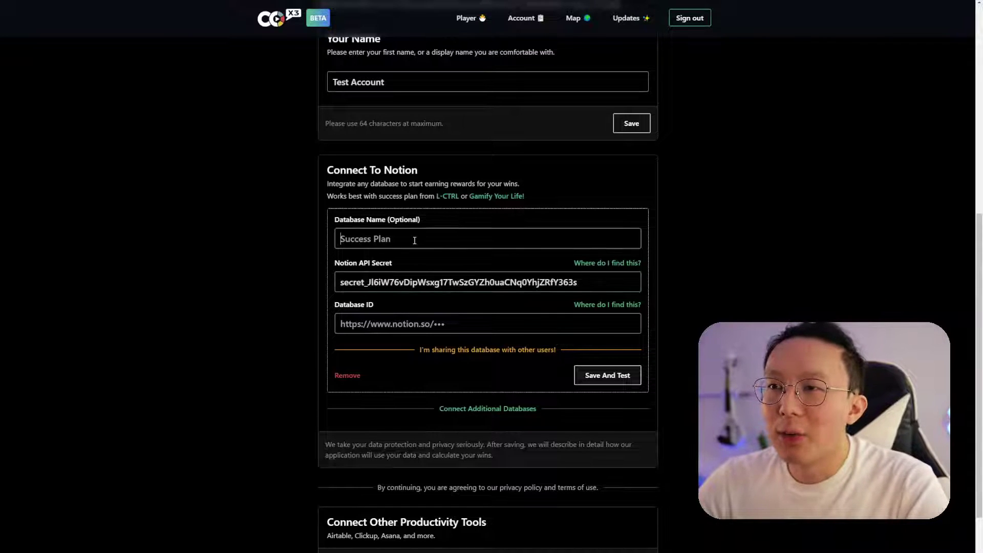
pyautogui.write('Task ')
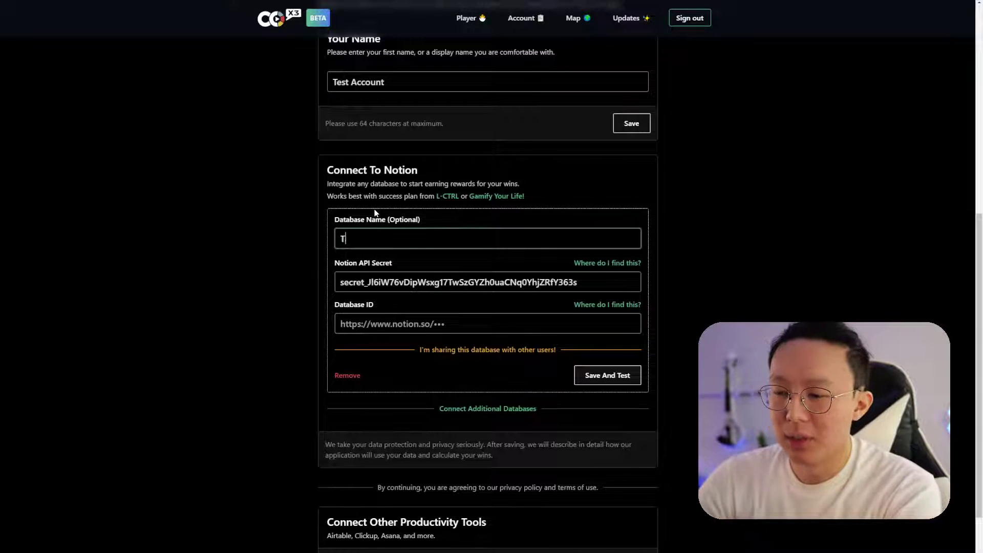
pyautogui.write('List E')
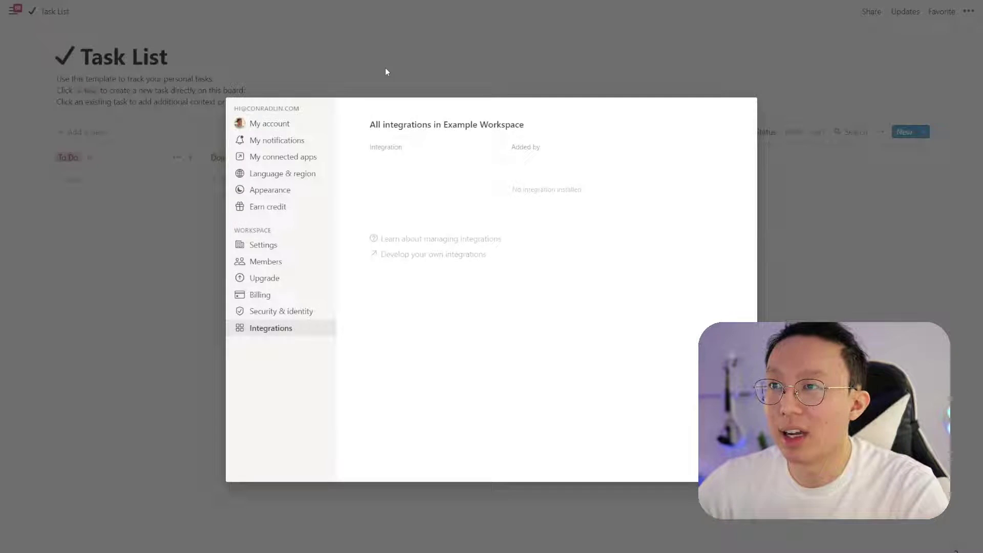
# Invite the Co-x3 Family Connection integration to the Task List page, then copy the page link
pyautogui.click(386, 71)
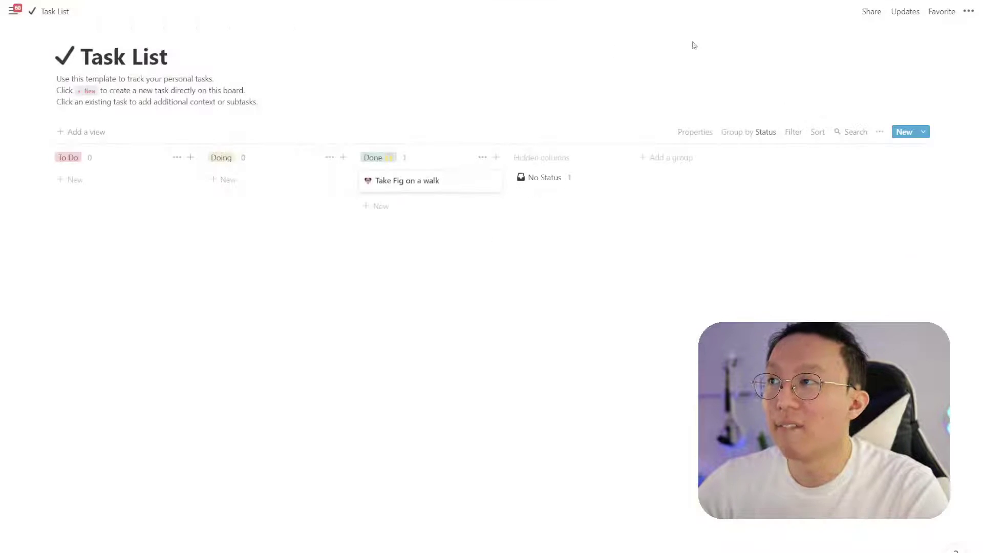
pyautogui.click(870, 12)
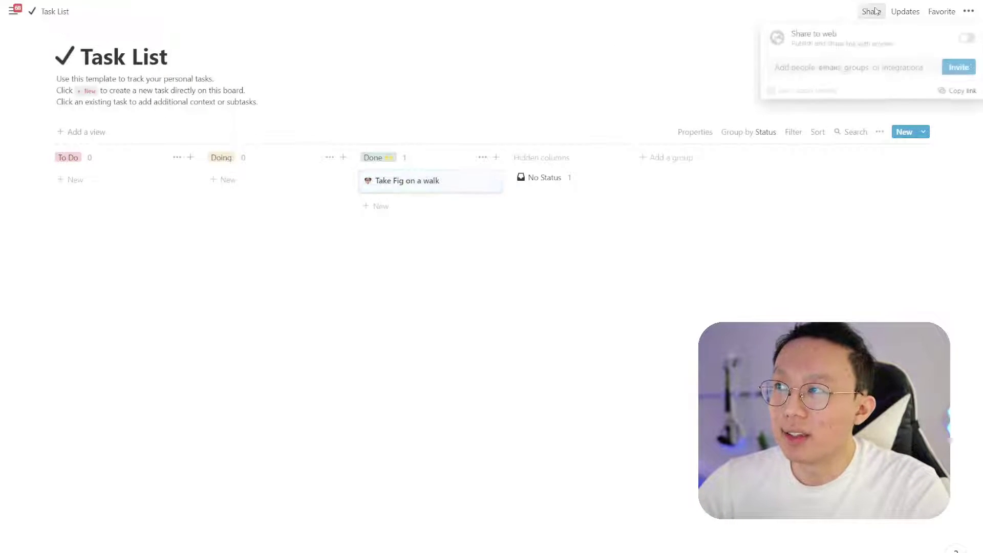
pyautogui.click(829, 68)
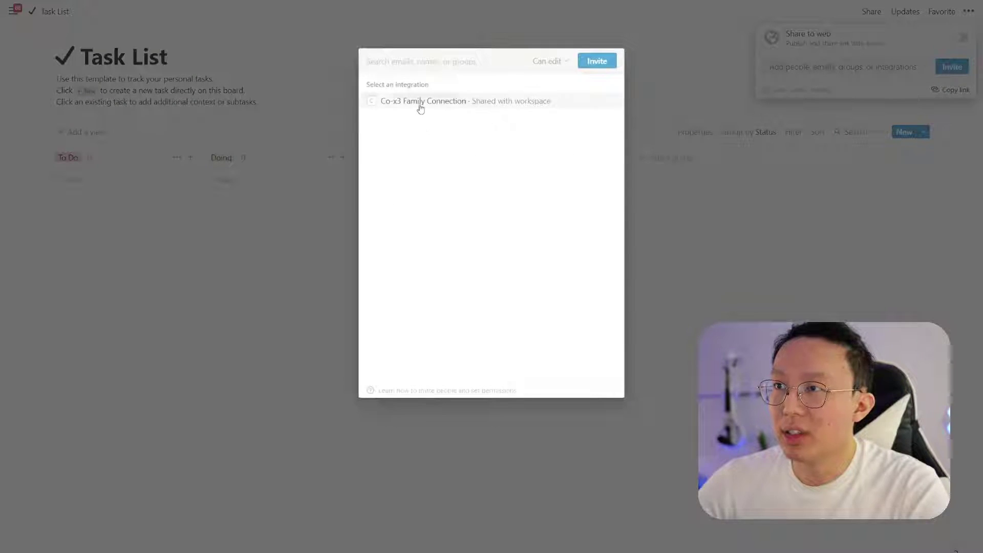
pyautogui.click(436, 102)
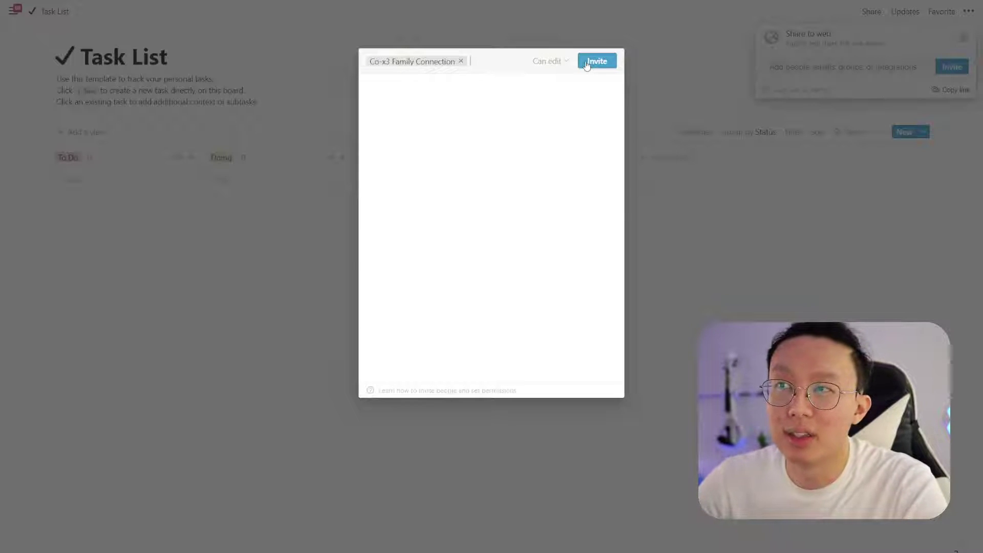
pyautogui.click(595, 62)
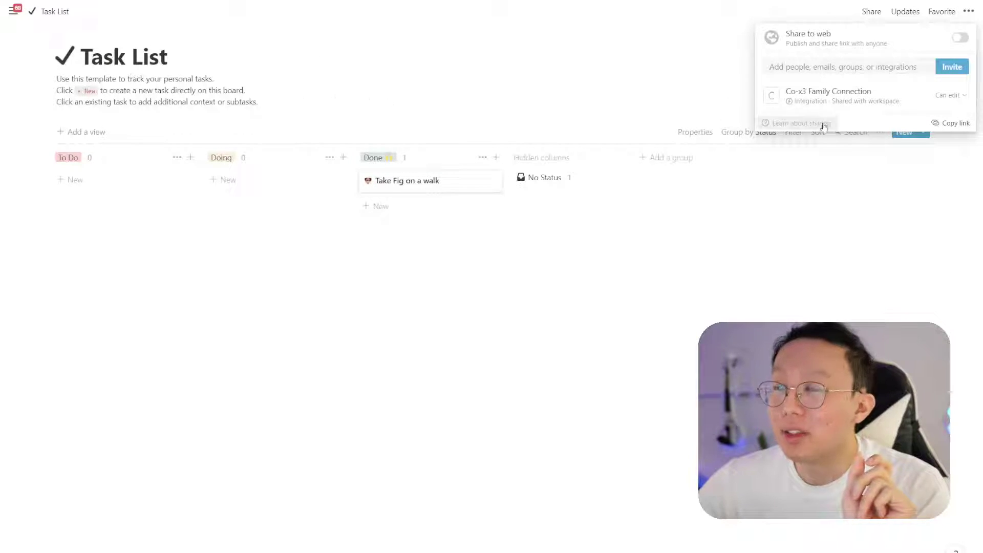
pyautogui.click(955, 123)
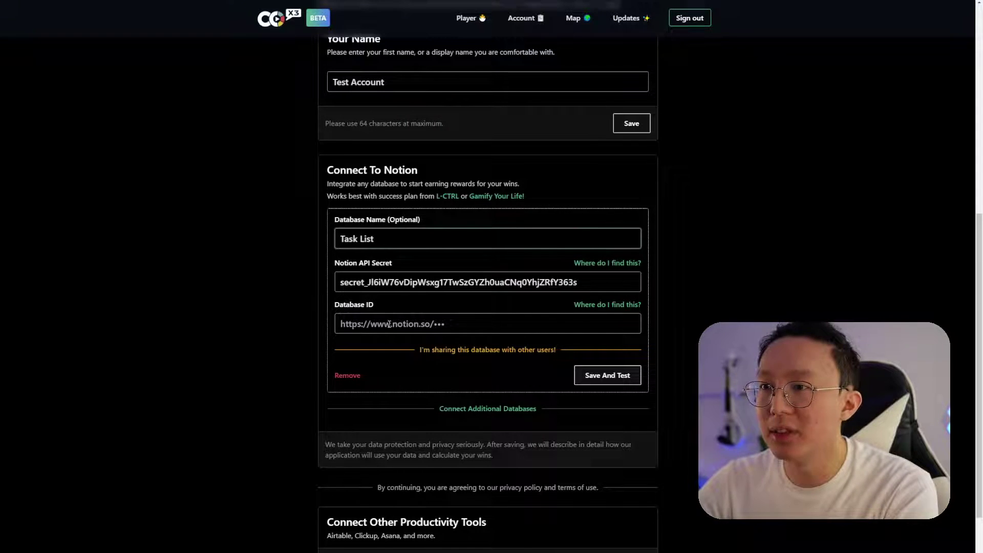
# Paste the Task List database link into Database ID and run Save And Test, which reports Credentials Invalid
pyautogui.click(417, 318)
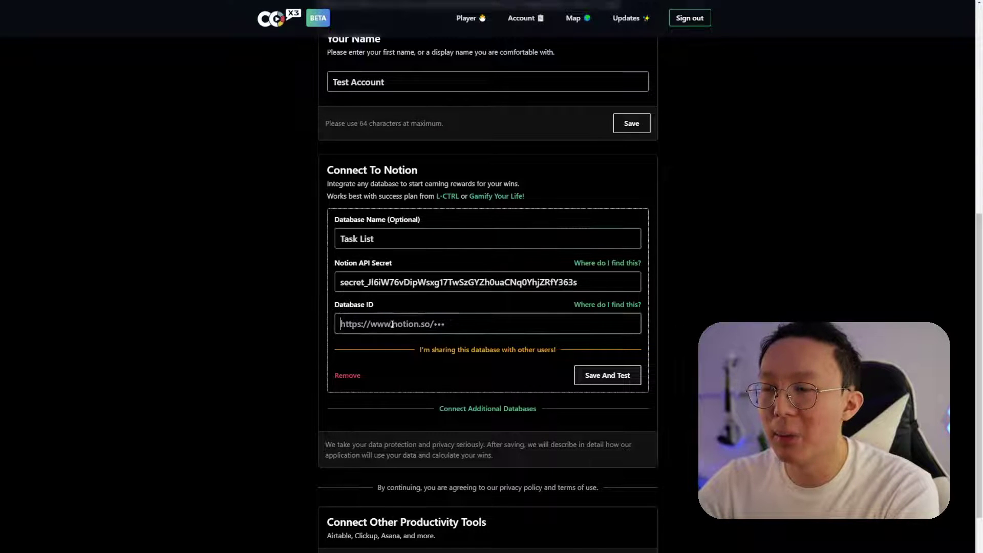
pyautogui.hotkey('ctrl', 'v')
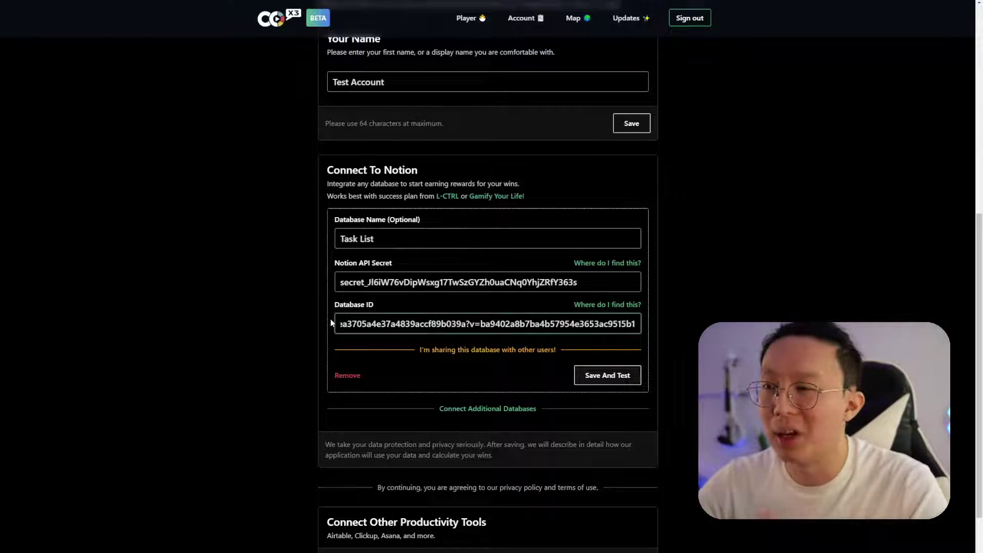
pyautogui.click(588, 375)
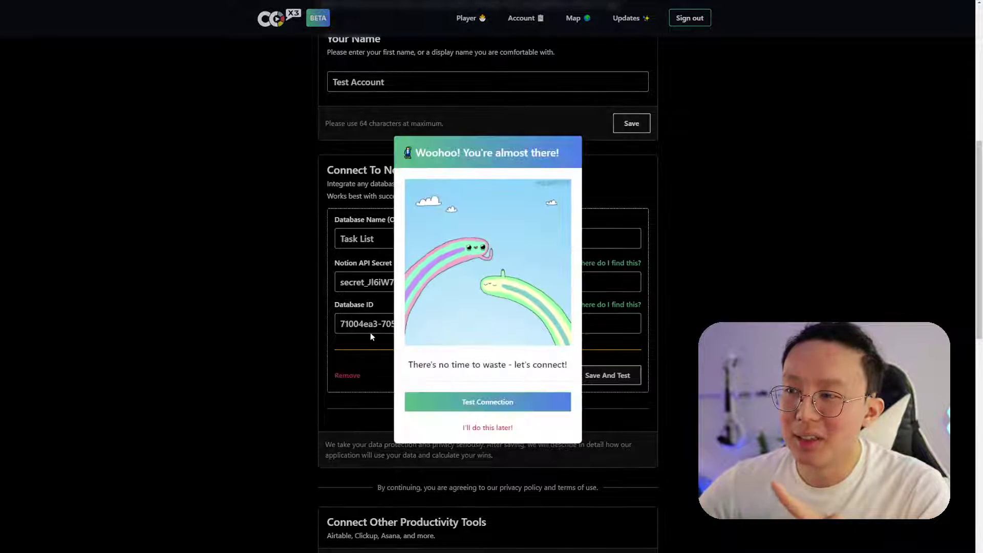
pyautogui.click(459, 403)
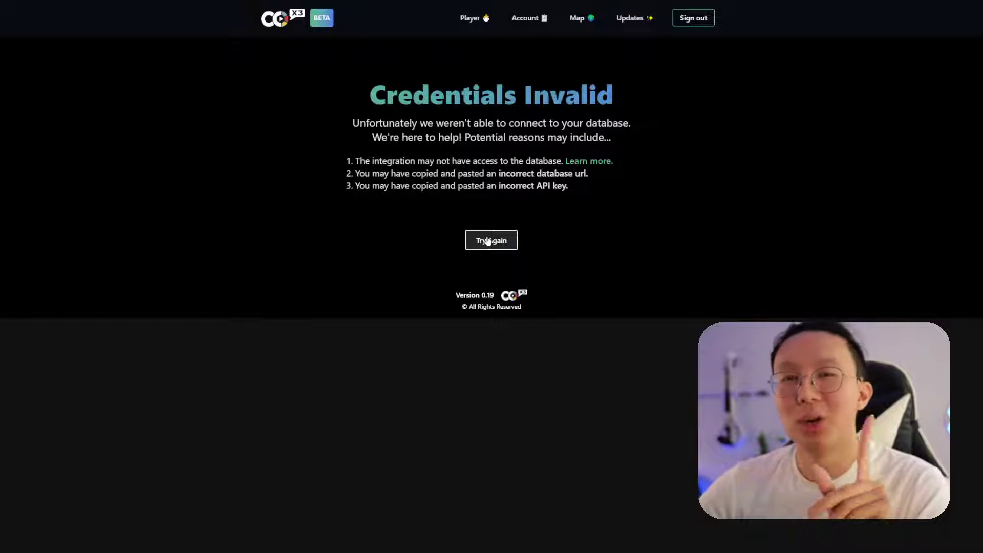
# Retry and re-run the connection test to reach the Task List property check
pyautogui.click(488, 242)
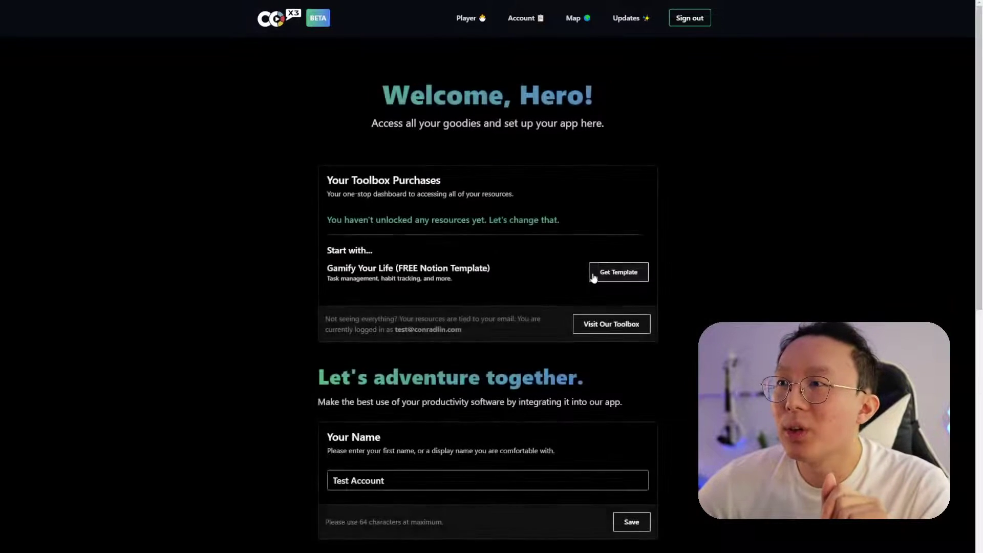
pyautogui.scroll(-7, 609, 307)
pyautogui.click(605, 420)
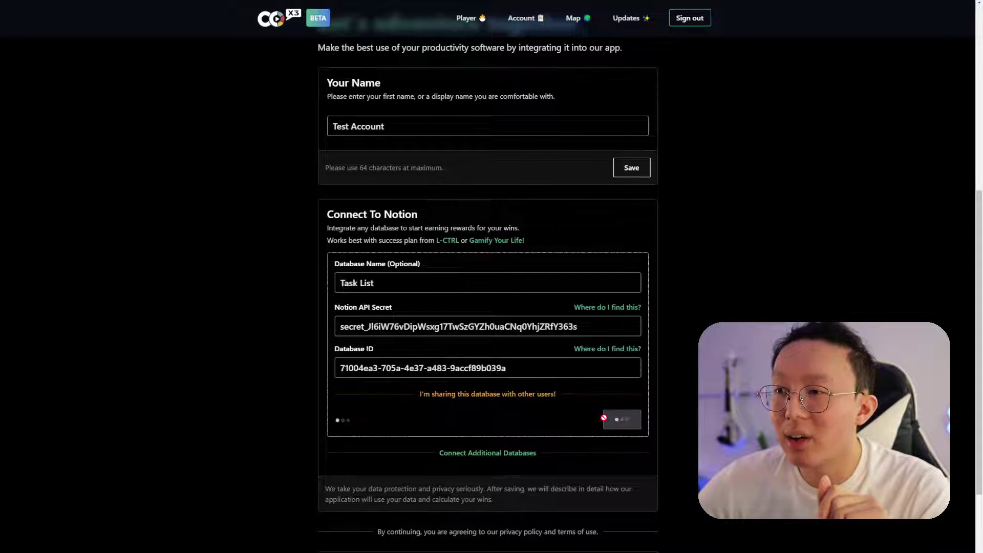
pyautogui.click(539, 400)
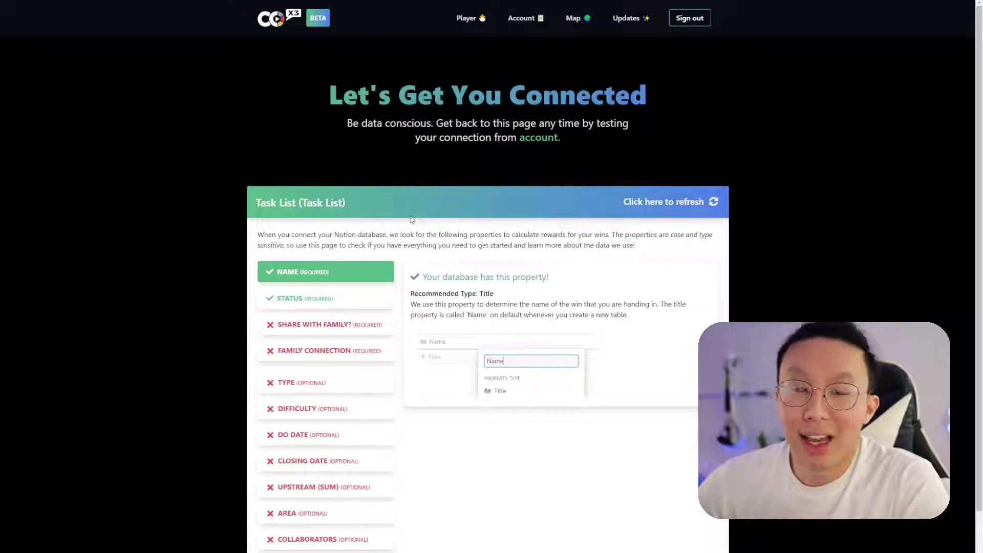
# View the Status requirement expecting a Complete option, then open the 'Take Fig on a walk' task in Notion
pyautogui.scroll(-1, 269, 171)
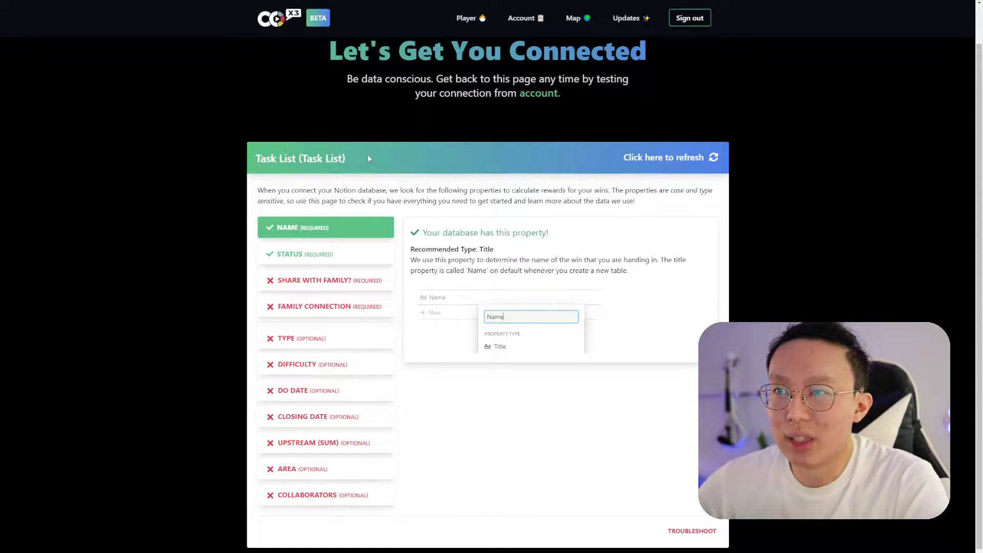
pyautogui.moveTo(260, 158); pyautogui.dragTo(295, 159)
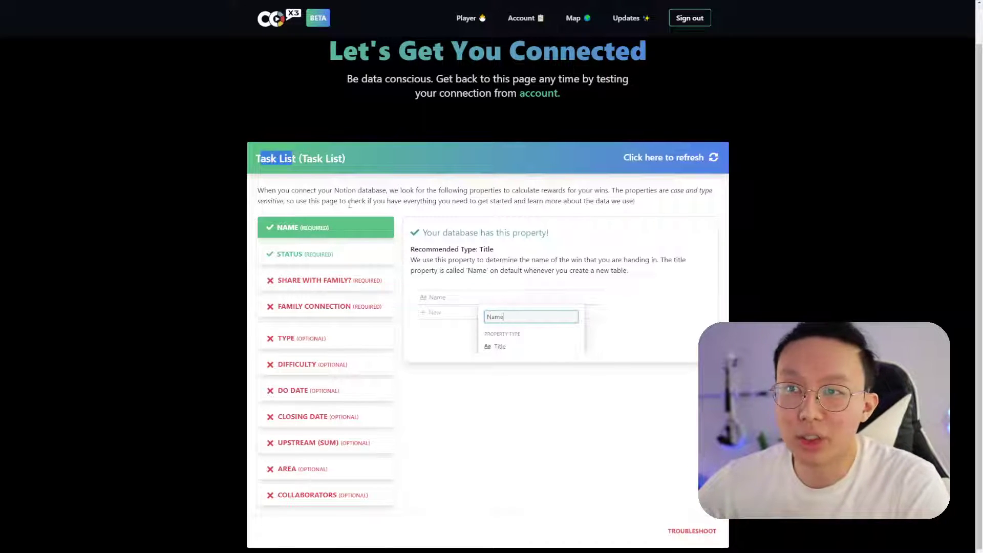
pyautogui.click(370, 187)
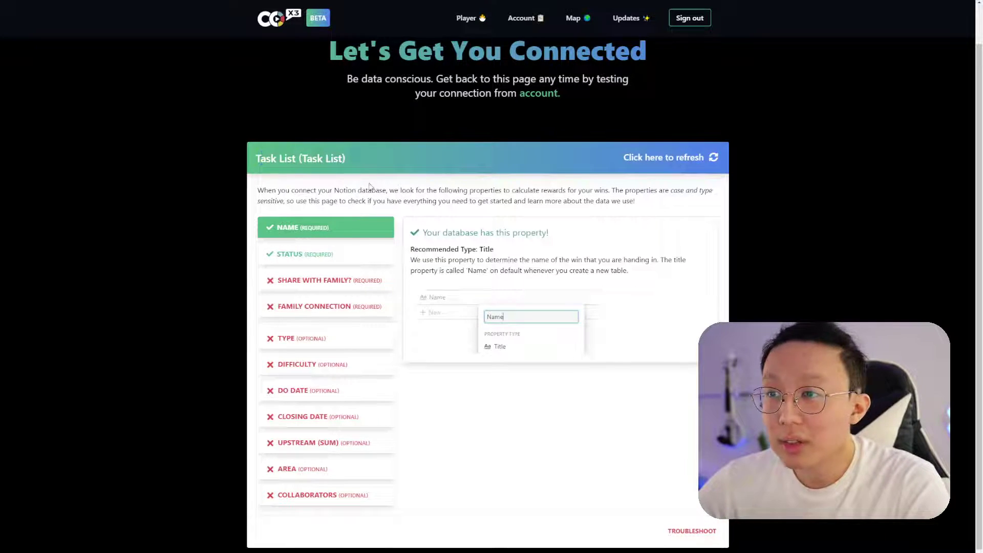
pyautogui.click(338, 253)
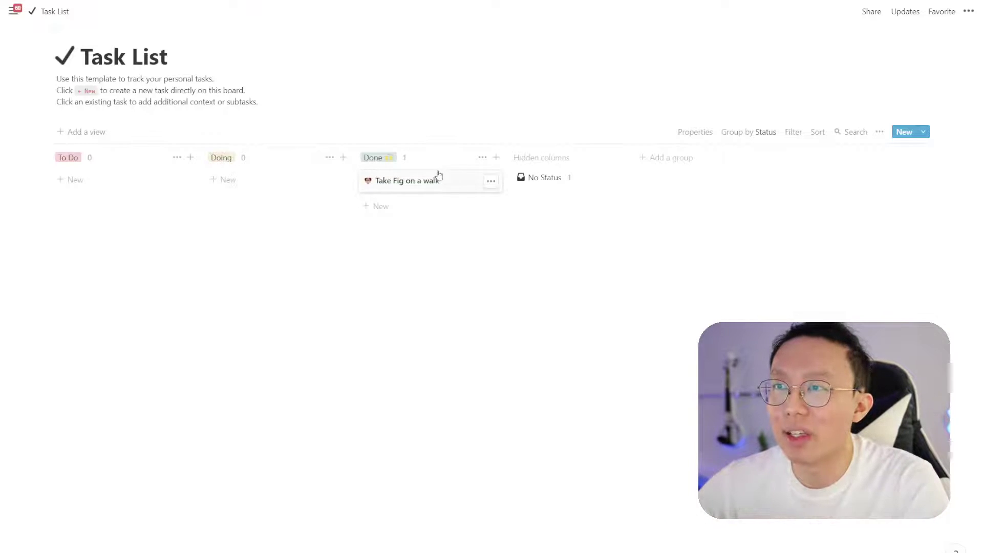
pyautogui.click(436, 179)
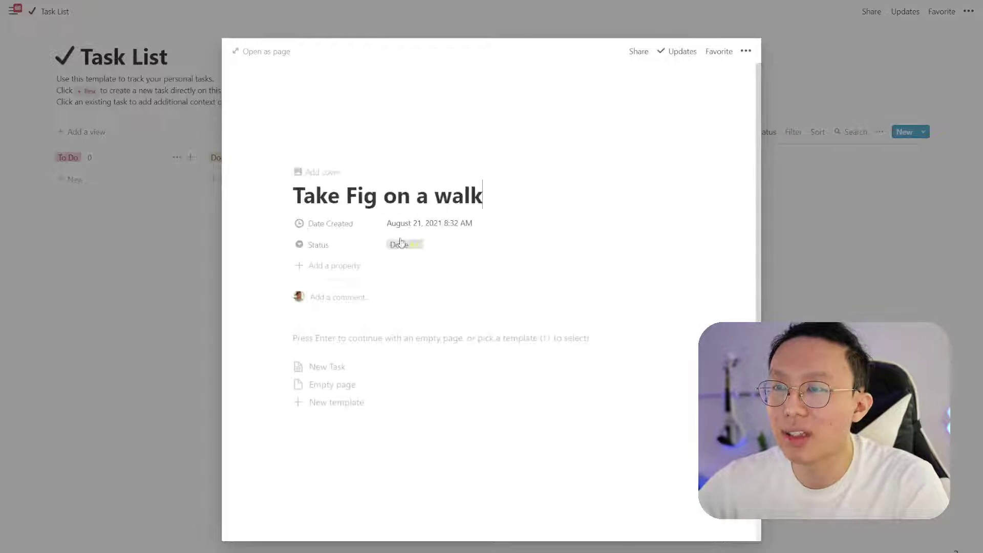
# Inspect the task's Status options, leave it on Done, and close the task
pyautogui.click(417, 244)
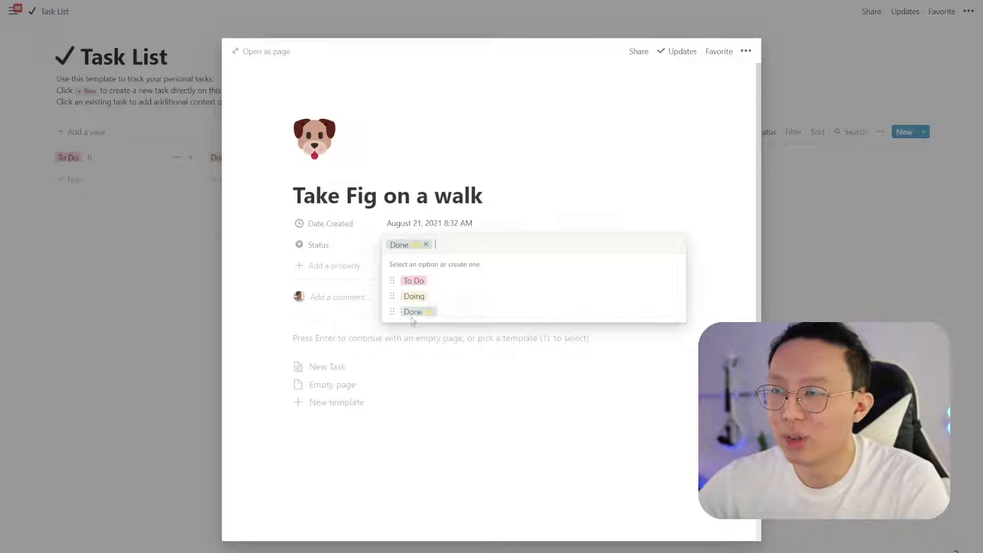
pyautogui.click(394, 214)
pyautogui.moveTo(289, 196); pyautogui.dragTo(521, 203)
pyautogui.click(521, 203)
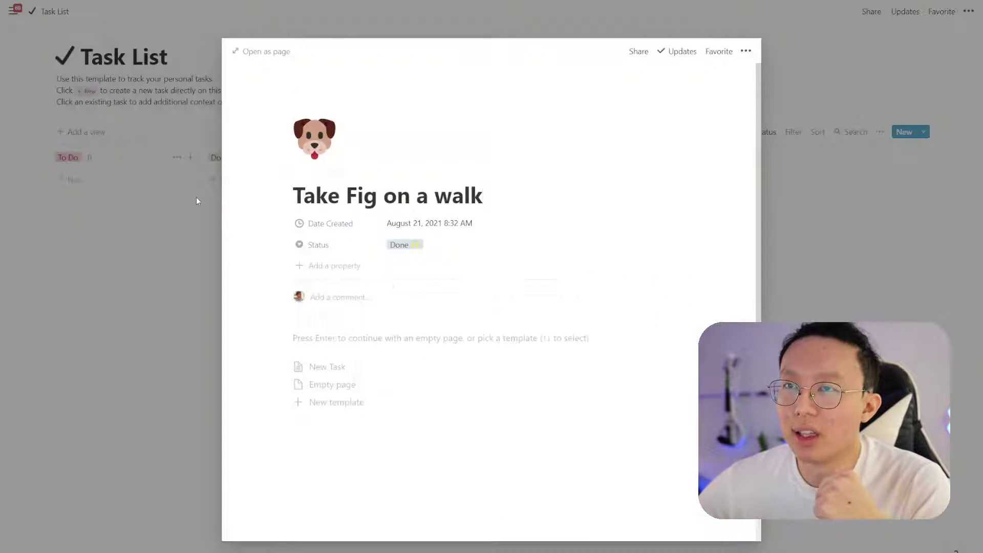
pyautogui.click(195, 197)
# Rename the Done status group on the board to Complete
pyautogui.click(387, 163)
pyautogui.write('Complete')
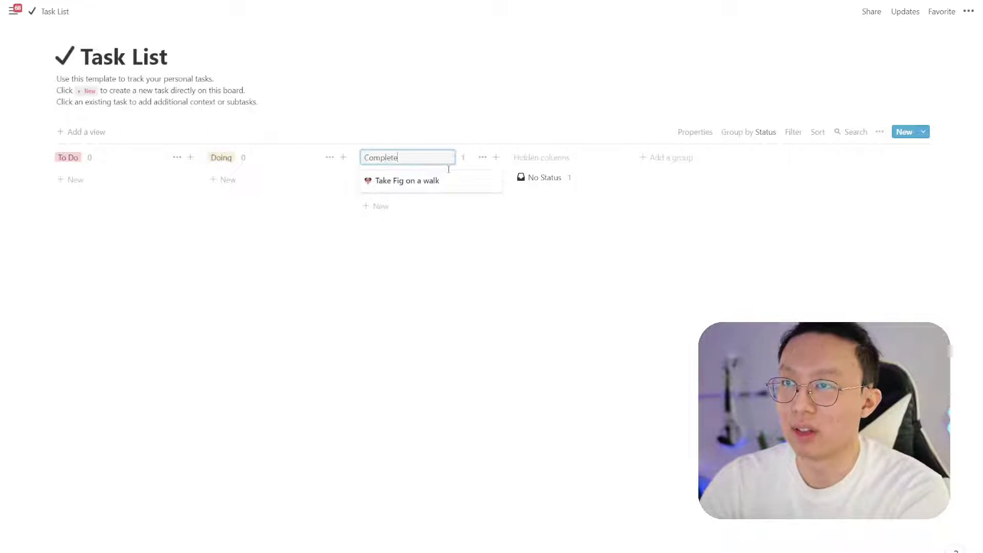
pyautogui.click(371, 85)
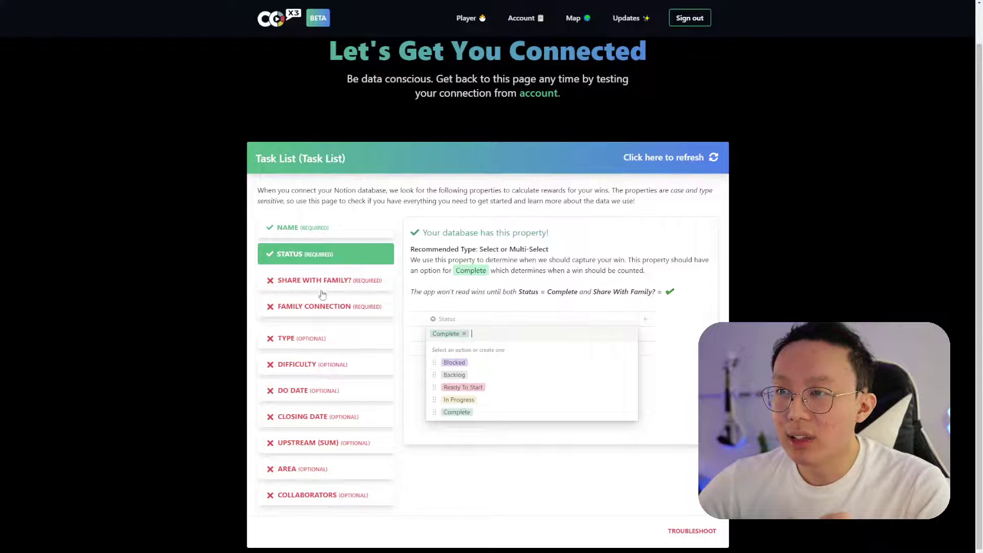
# Review Co-x3's Share With Family? and Family Connection property requirements
pyautogui.click(343, 286)
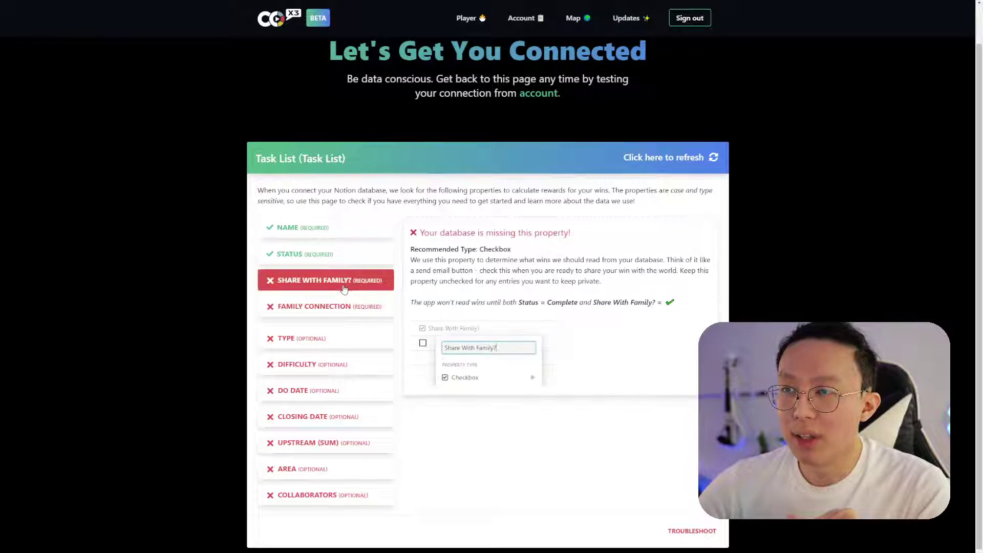
pyautogui.click(357, 307)
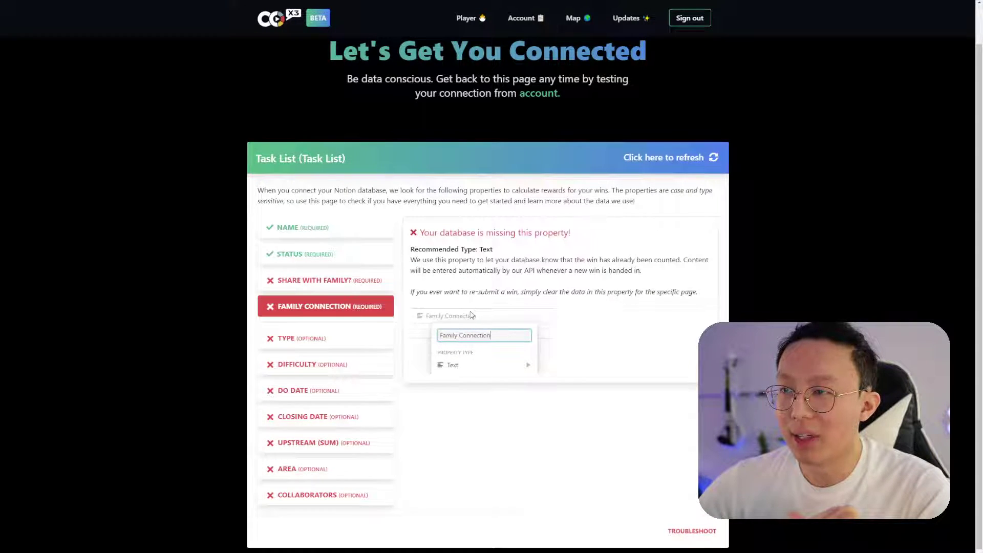
pyautogui.click(360, 285)
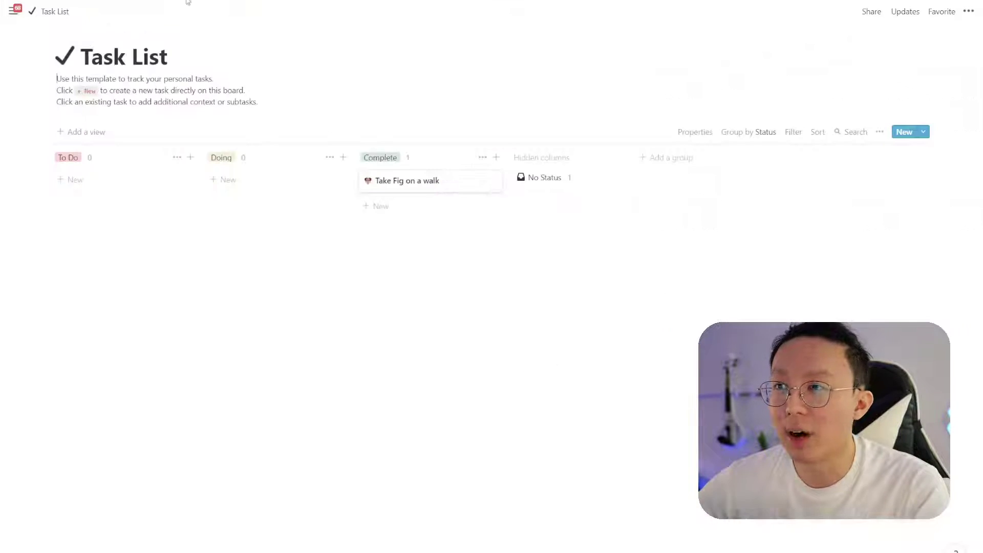
# Add a checkbox property named 'Share With Family?' from the 'Take Fig on a walk' task
pyautogui.click(444, 183)
pyautogui.click(333, 264)
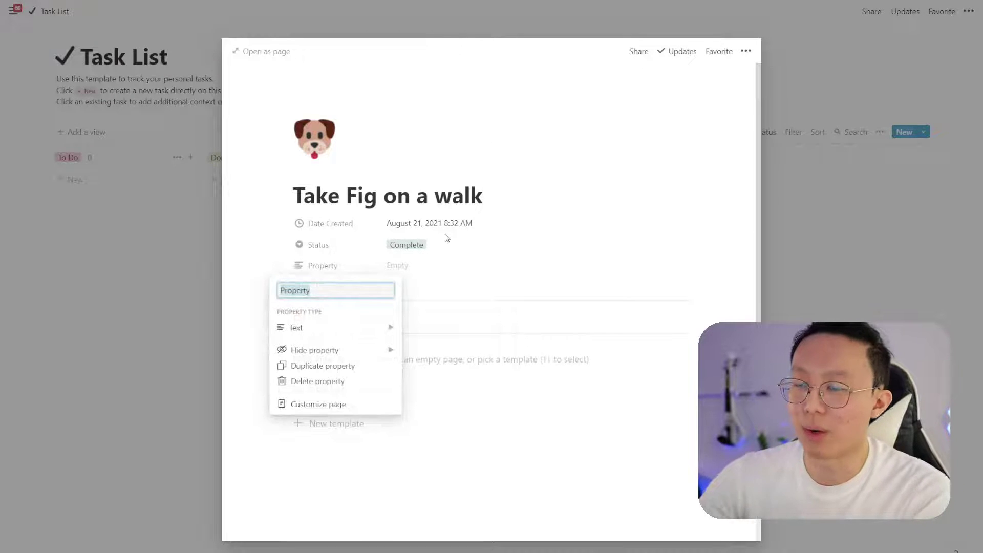
pyautogui.write('Share With Family?')
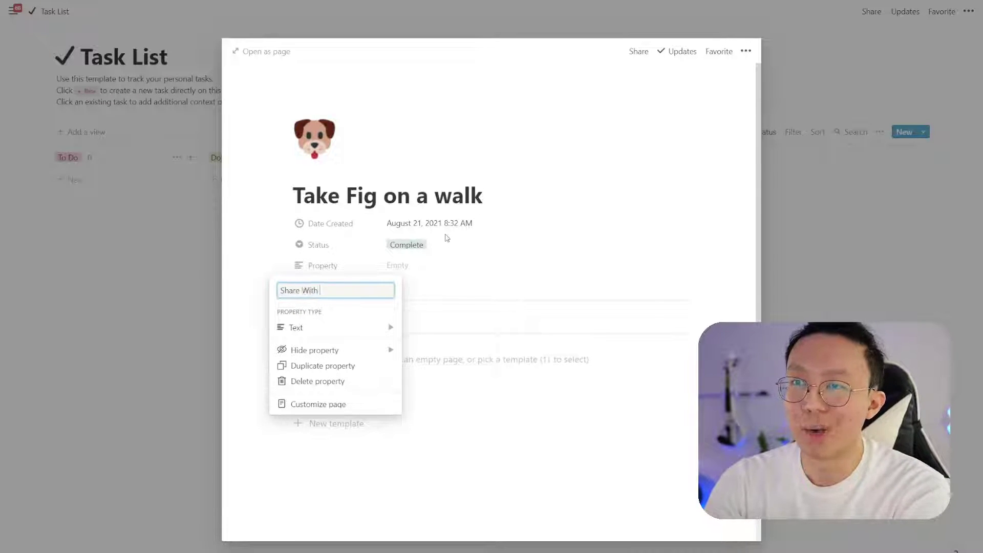
pyautogui.click(318, 328)
pyautogui.click(446, 335)
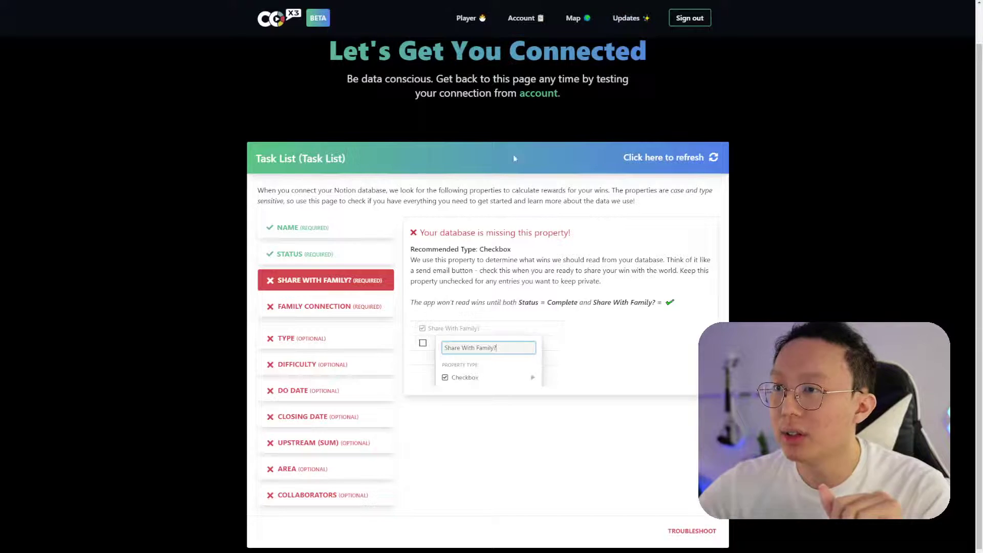
# Refresh Co-x3's check so Share With Family? passes, then start a Notion property named 'Family Connection'
pyautogui.click(692, 164)
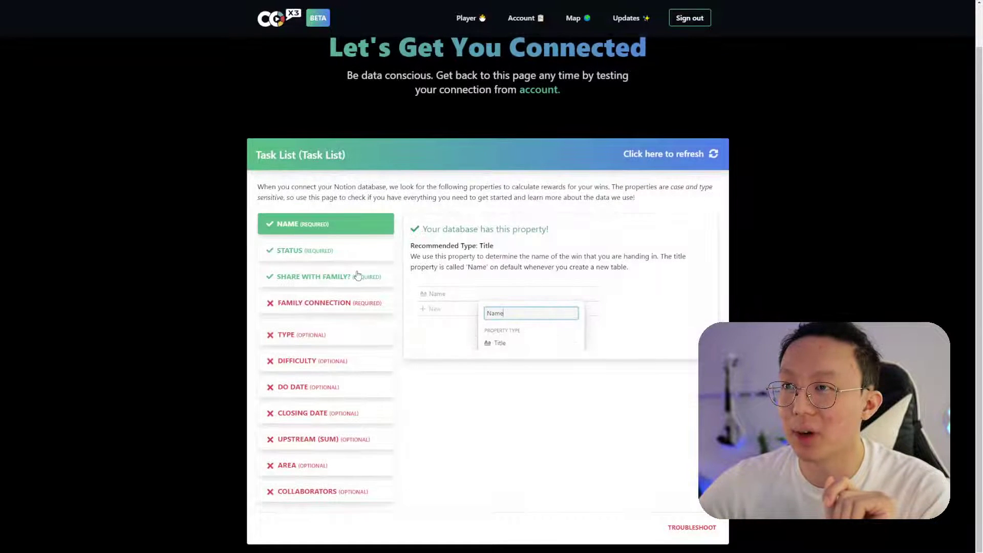
pyautogui.click(357, 279)
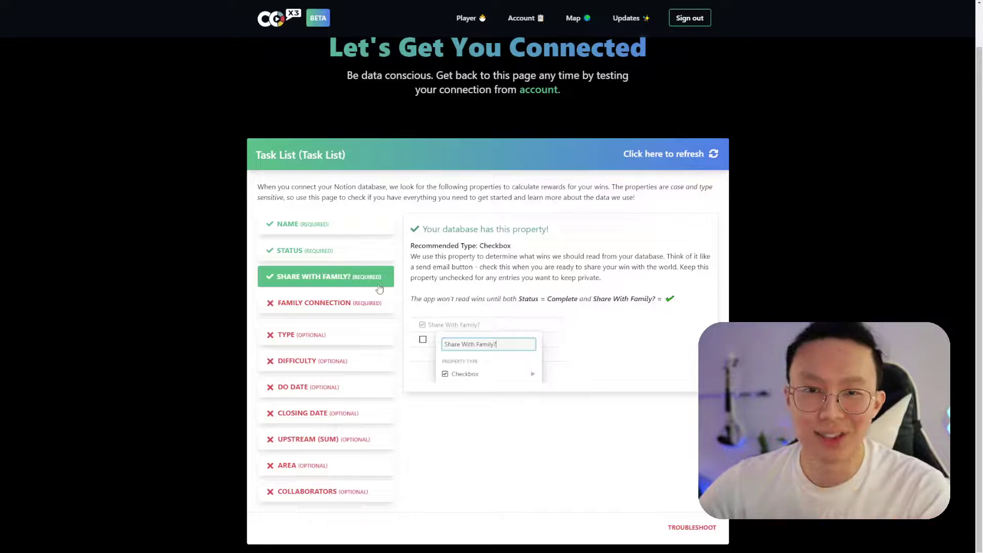
pyautogui.click(335, 313)
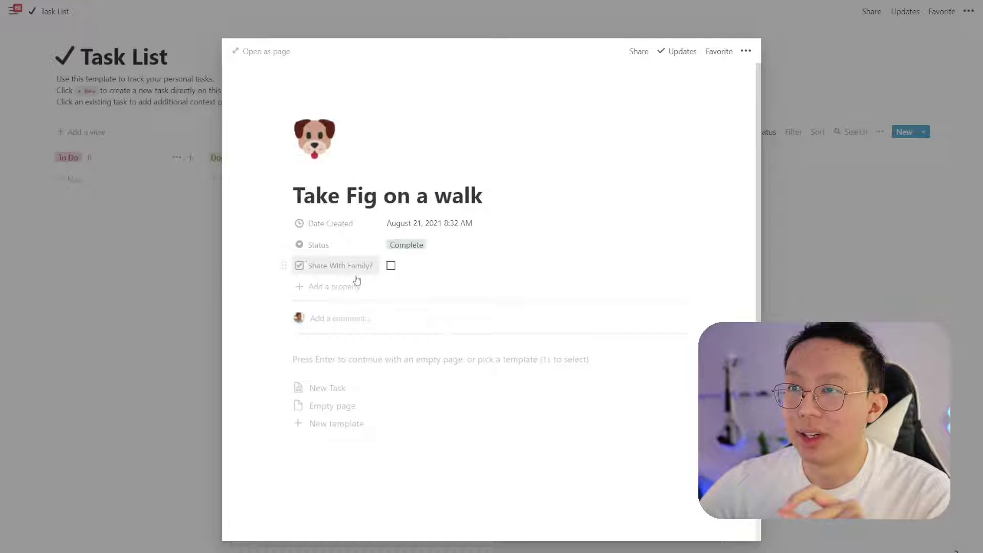
pyautogui.click(355, 284)
pyautogui.write('Fam')
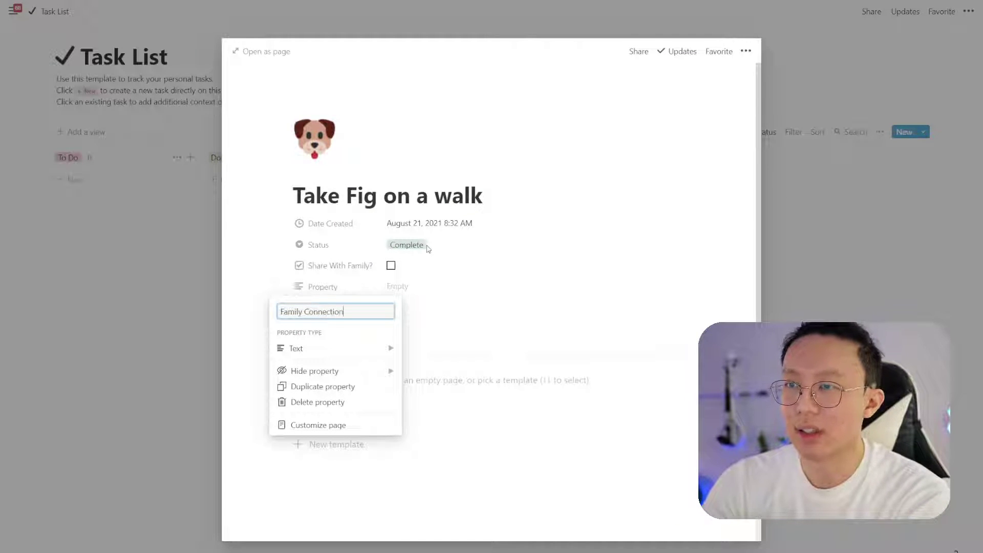
pyautogui.write('ily Connection')
# Confirm the Family Connection property, recheck in Co-x3, and tick Share With Family? on 'Take Fig on a walk'
pyautogui.press('Return')
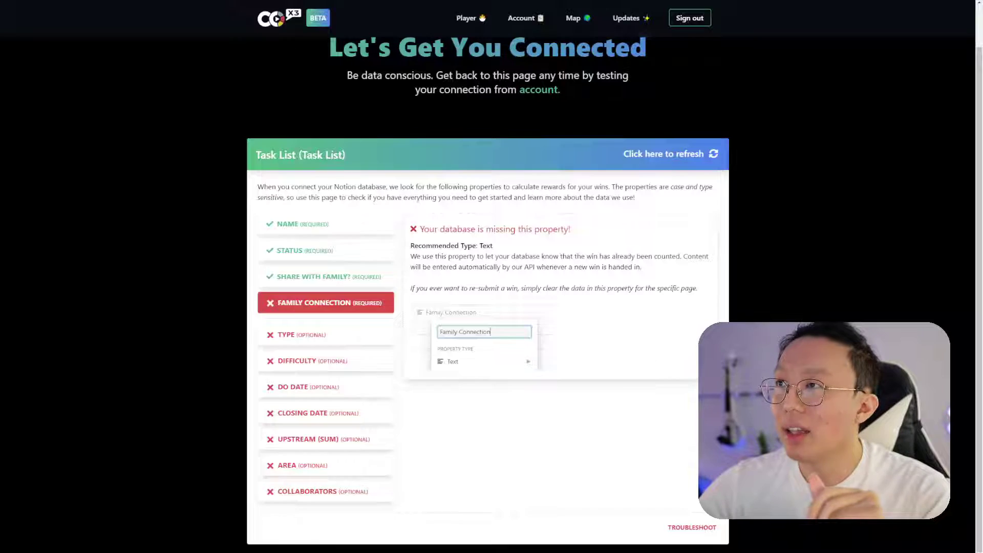
pyautogui.click(675, 155)
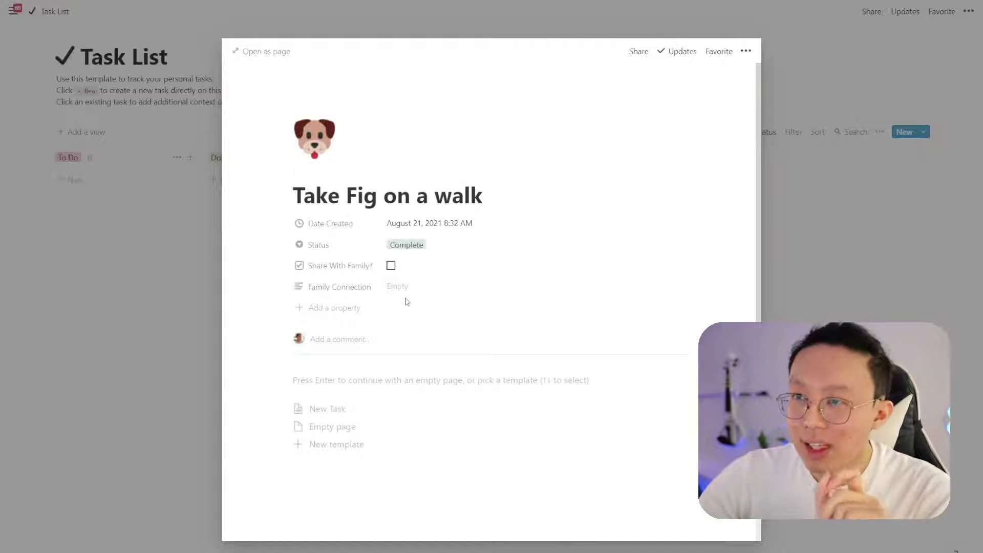
pyautogui.click(195, 301)
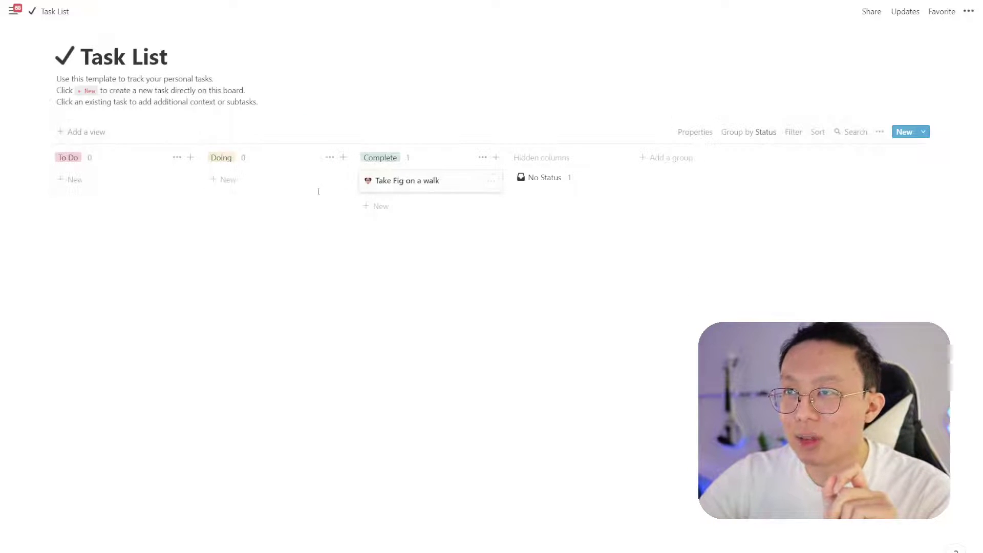
pyautogui.click(413, 186)
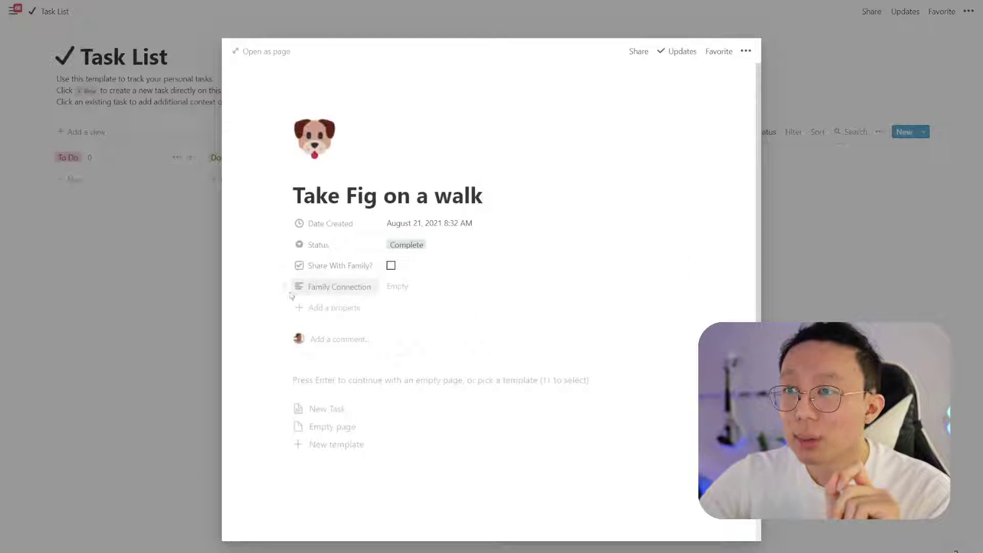
pyautogui.click(410, 266)
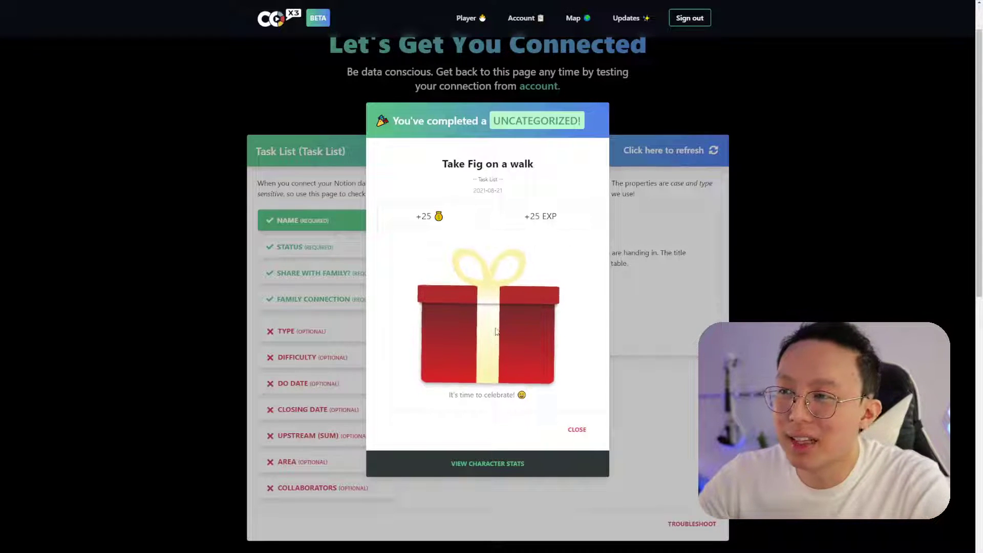
# Open the reward gift for 'Take Fig on a walk' and go to View Character Stats
pyautogui.click(554, 314)
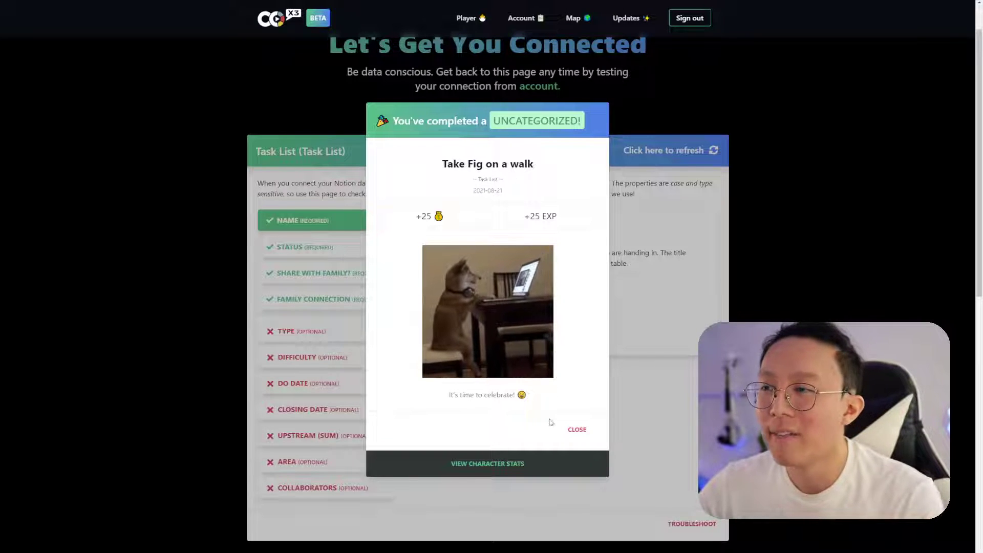
pyautogui.click(505, 466)
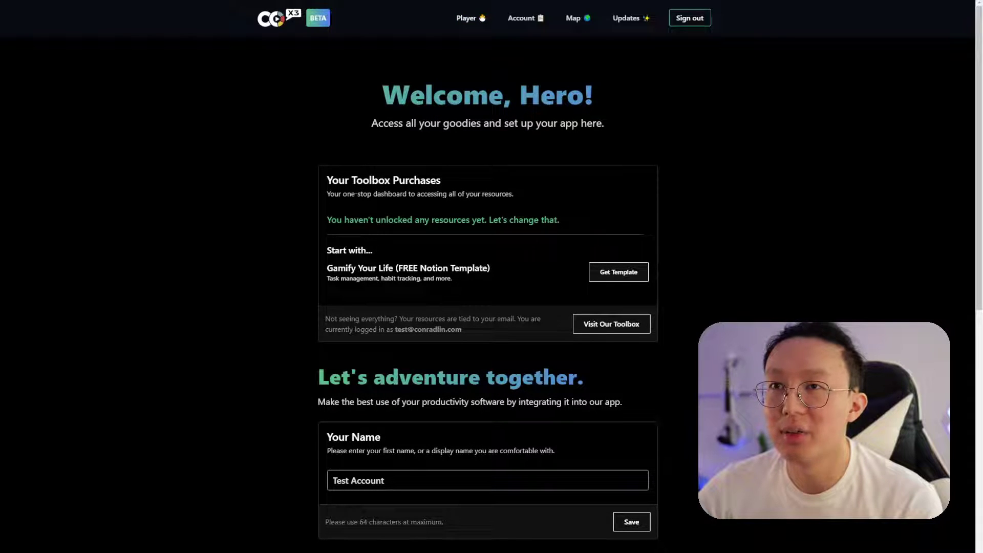
# Open the Player dashboard and view the 'Take Fig on a walk' entry under Recent Wins
pyautogui.click(459, 20)
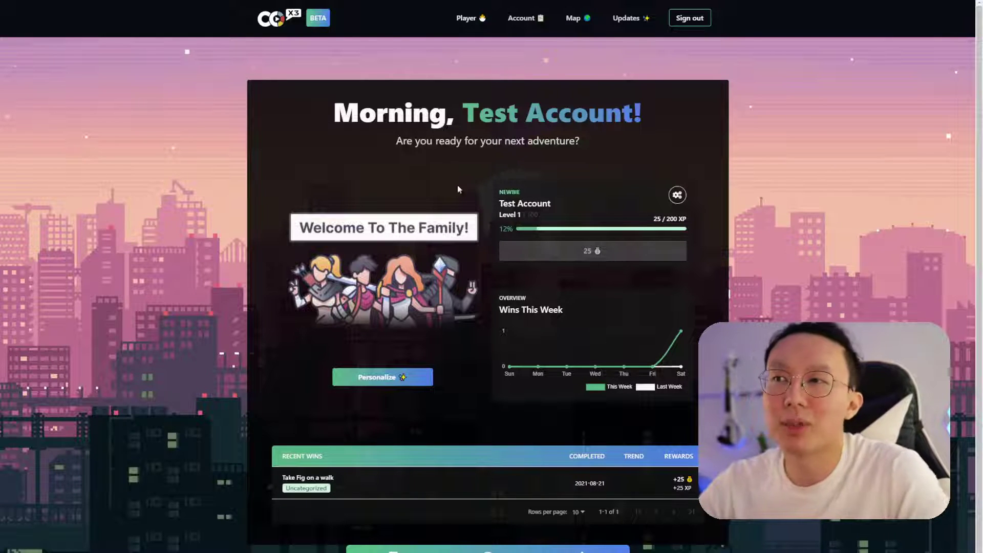
pyautogui.click(410, 493)
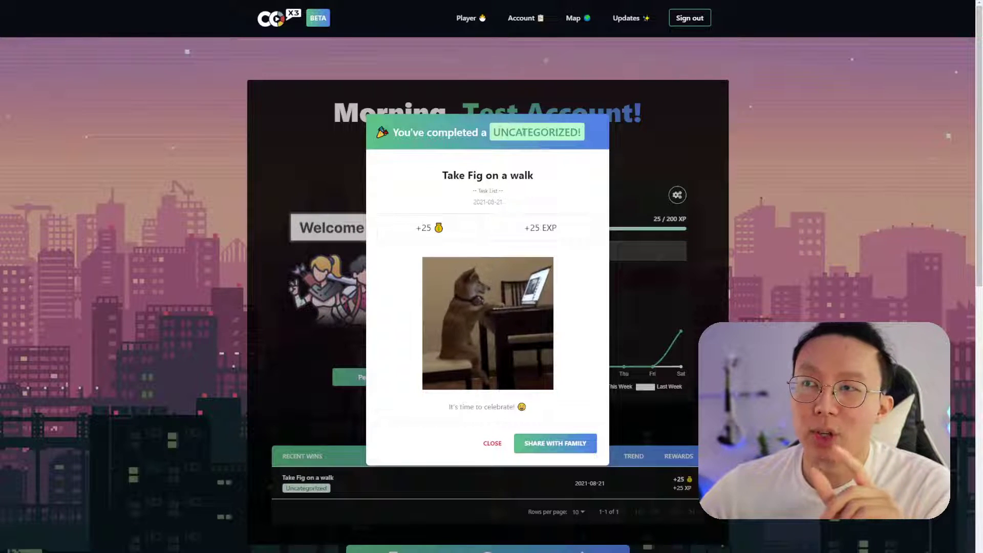
# Close the 'Take Fig on a walk' reward details to return to the 25/200 XP, 25-coin dashboard
pyautogui.doubleClick(503, 132)
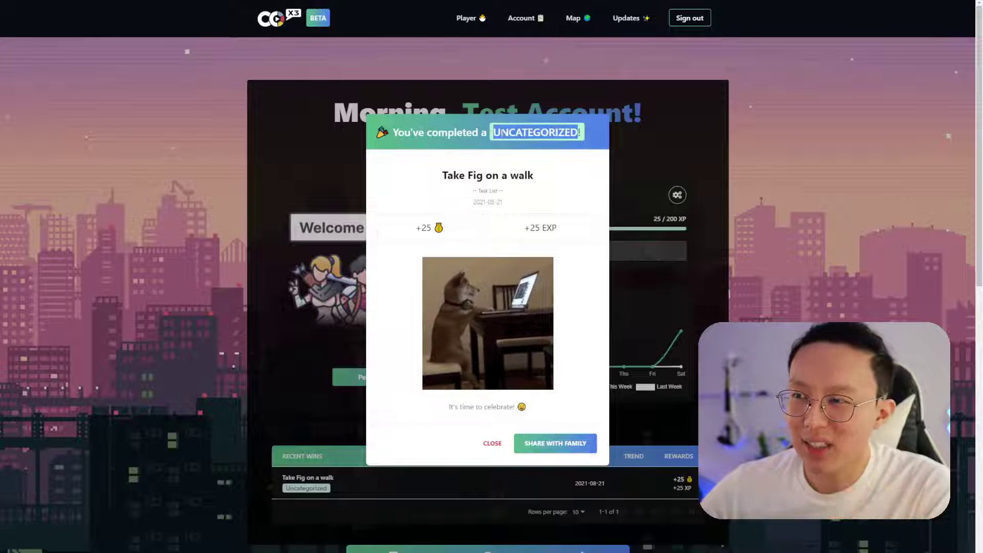
pyautogui.click(503, 132)
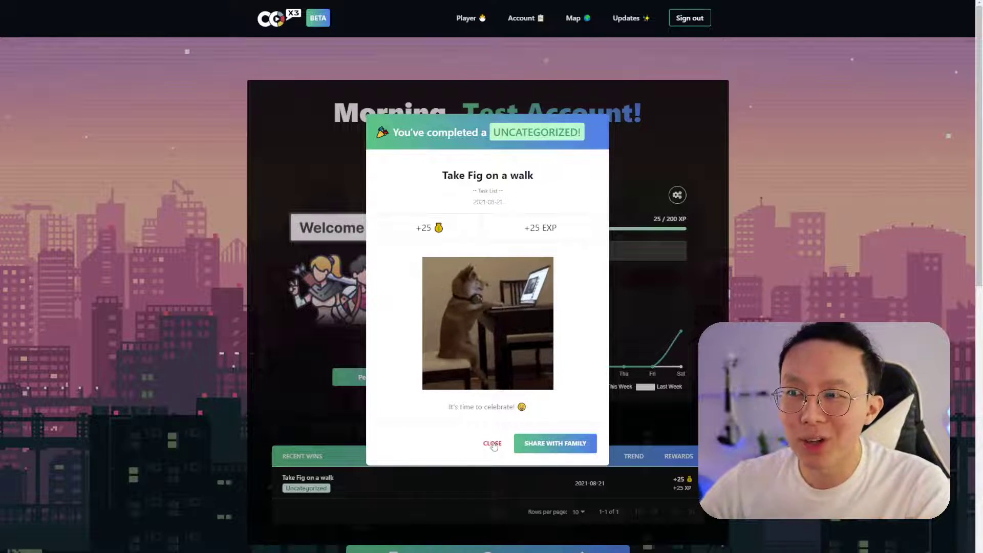
pyautogui.click(492, 444)
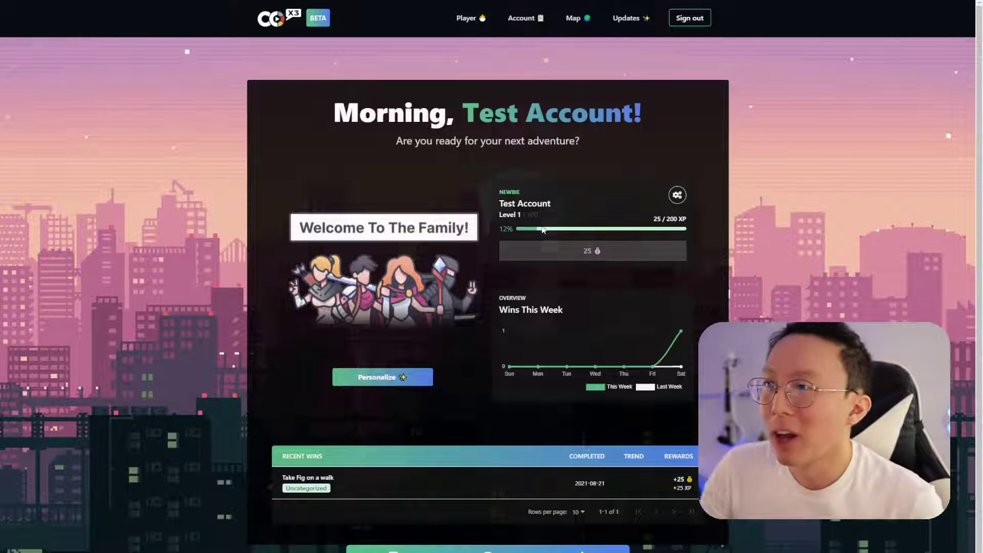
# Save and re-test the Task List connection, defer avatar setup, and view the optional Type property's requirements
pyautogui.click(521, 17)
pyautogui.scroll(-7, 629, 399)
pyautogui.click(621, 420)
pyautogui.click(515, 409)
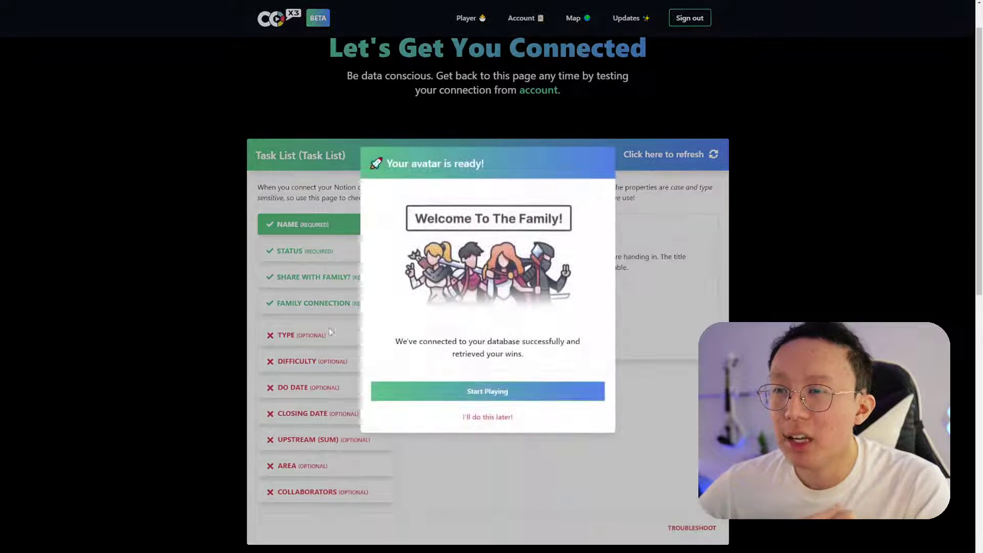
pyautogui.click(485, 416)
pyautogui.scroll(-1, 344, 315)
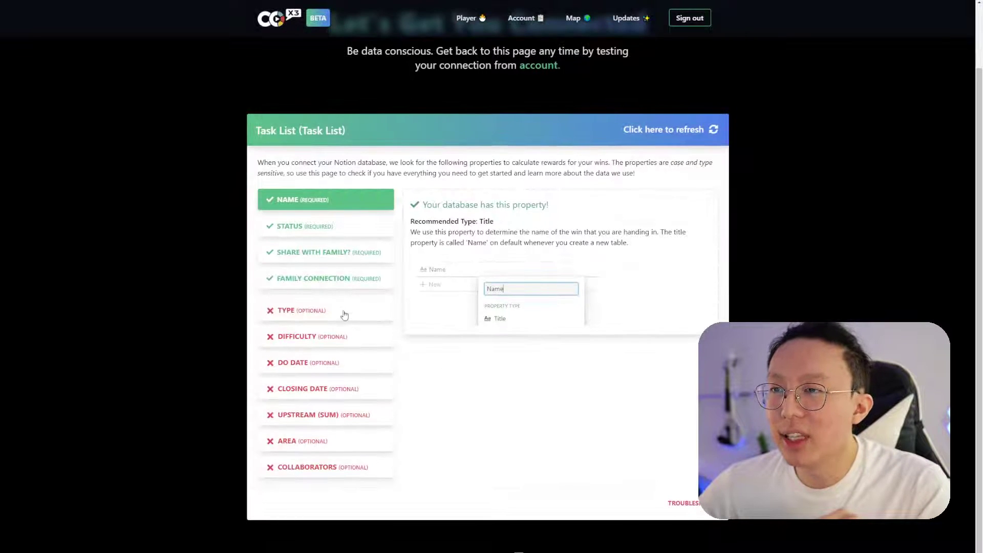
pyautogui.click(349, 314)
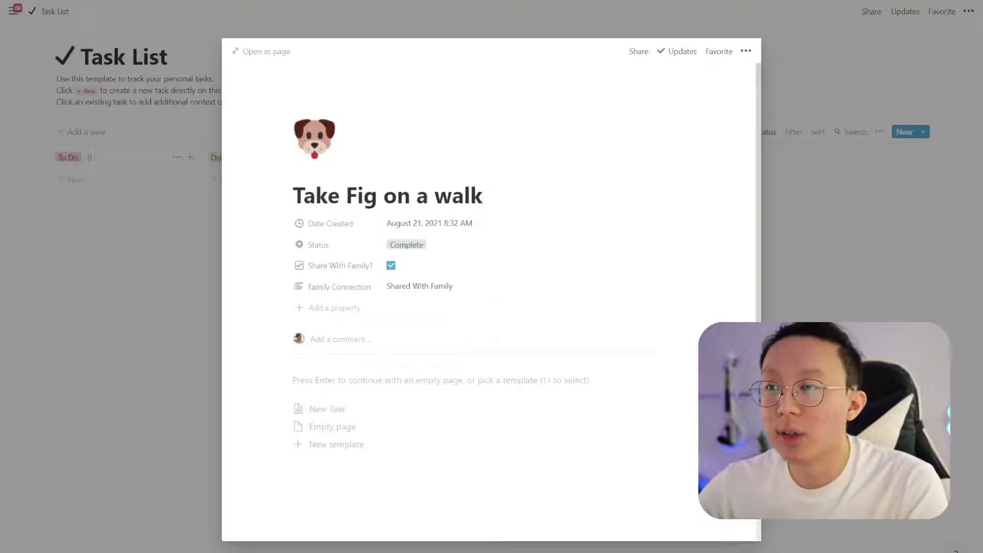
# Add a Select property named Type to 'Take Fig on a walk' with value Task
pyautogui.click(328, 308)
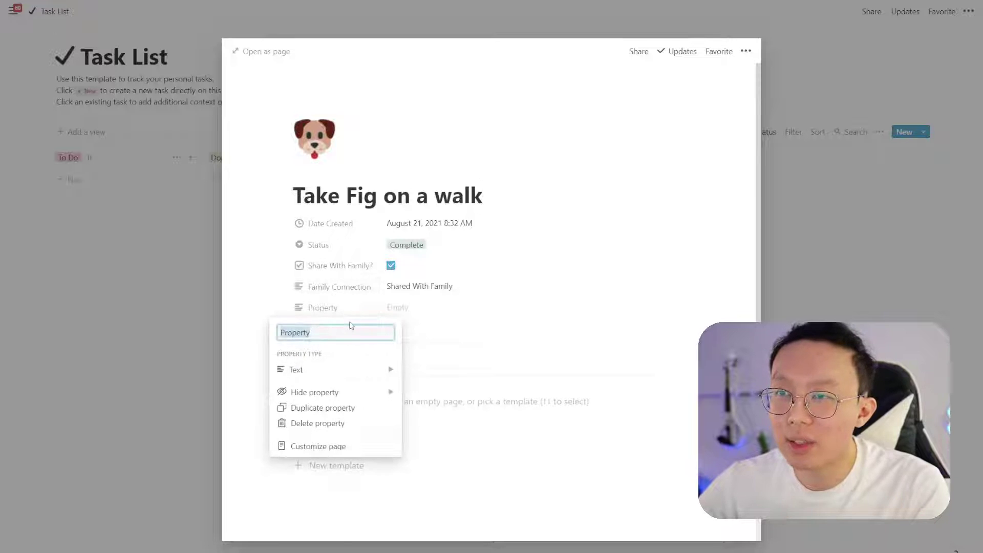
pyautogui.write('Type')
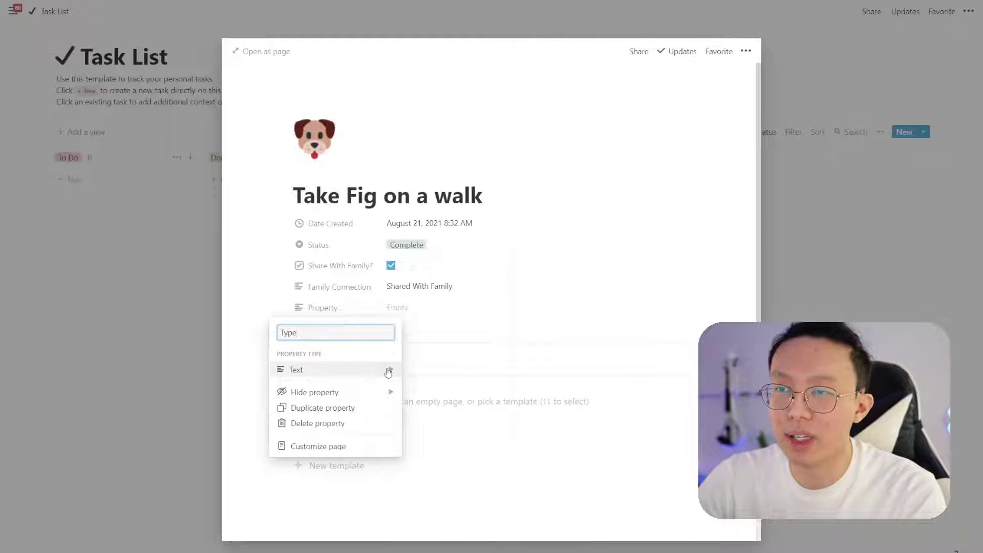
pyautogui.click(389, 370)
pyautogui.click(456, 300)
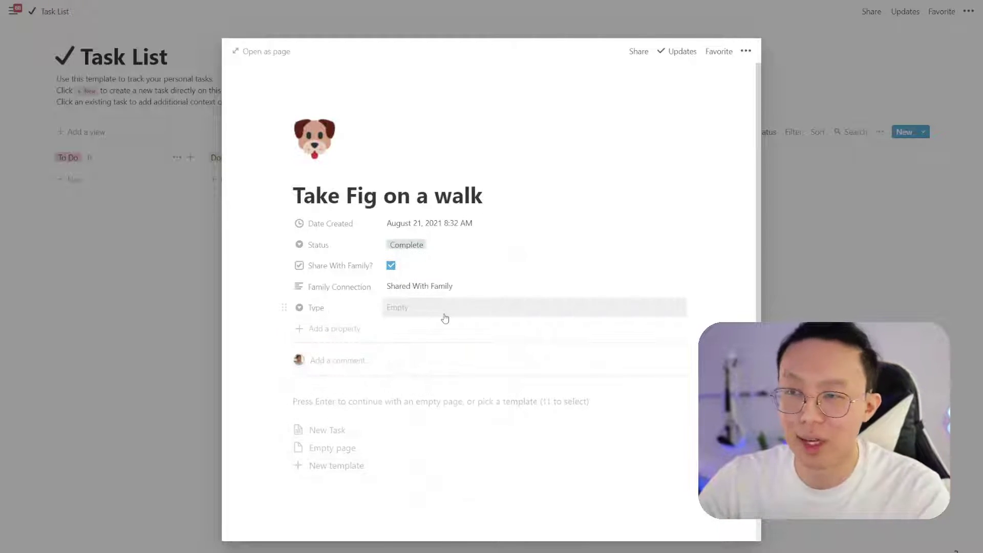
pyautogui.click(444, 314)
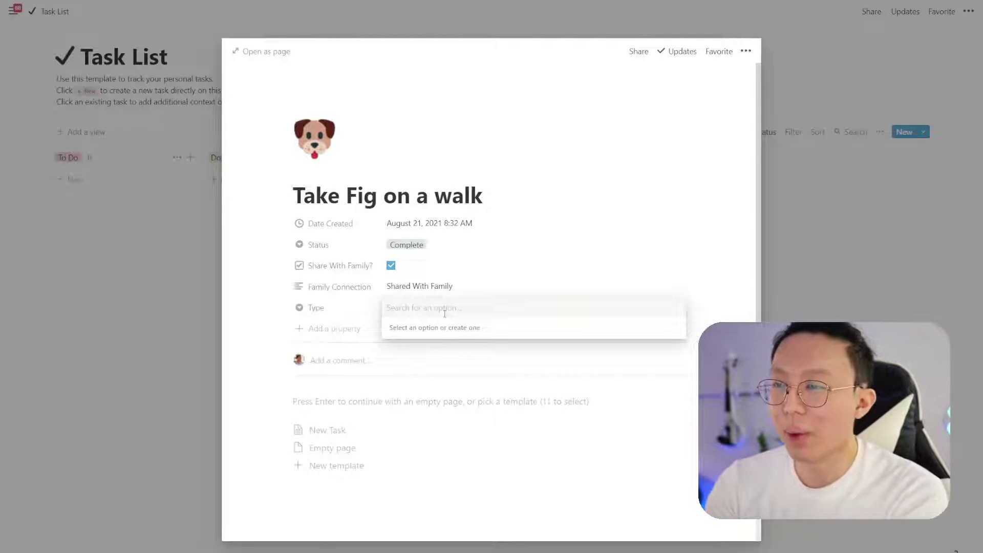
pyautogui.write('Task')
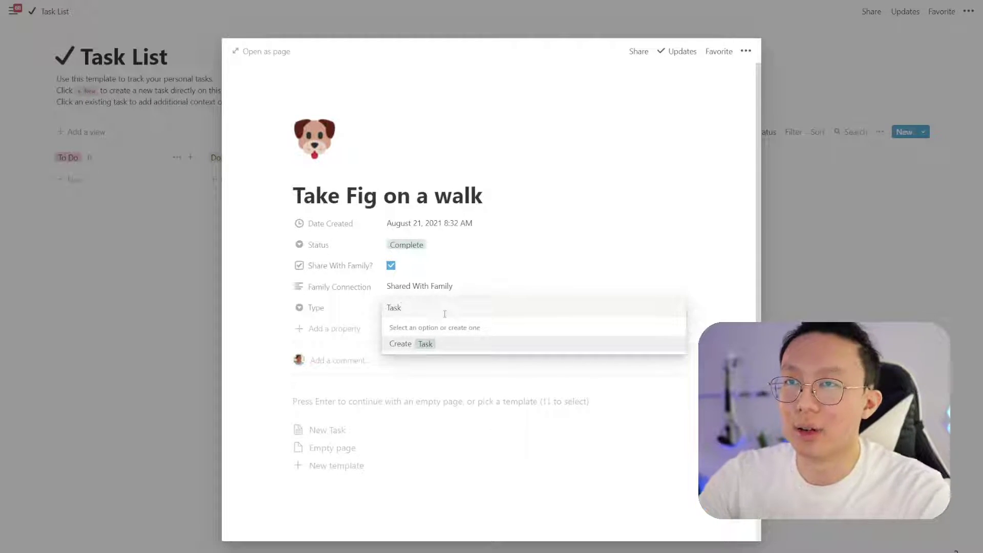
pyautogui.click(440, 345)
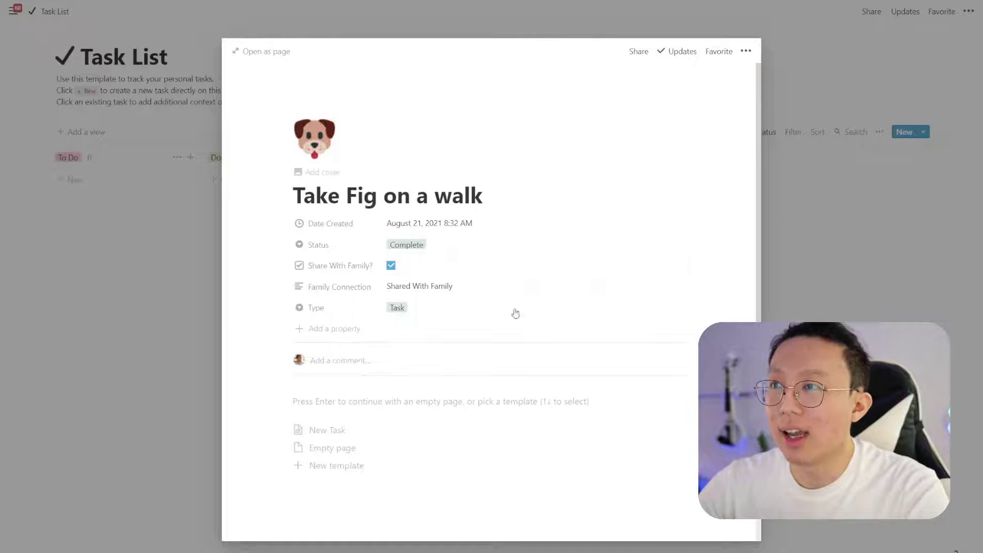
# Clear the 'Shared With Family' Family Connection text and move Type to the top of the properties
pyautogui.click(472, 288)
pyautogui.moveTo(482, 286); pyautogui.dragTo(361, 286)
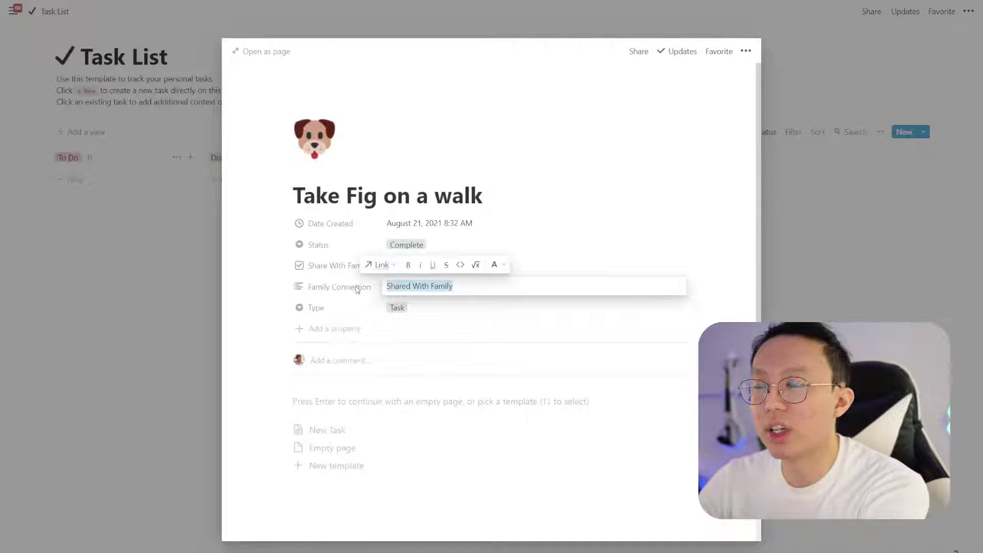
pyautogui.press('BackSpace')
pyautogui.press('Escape')
pyautogui.moveTo(285, 288); pyautogui.dragTo(413, 320)
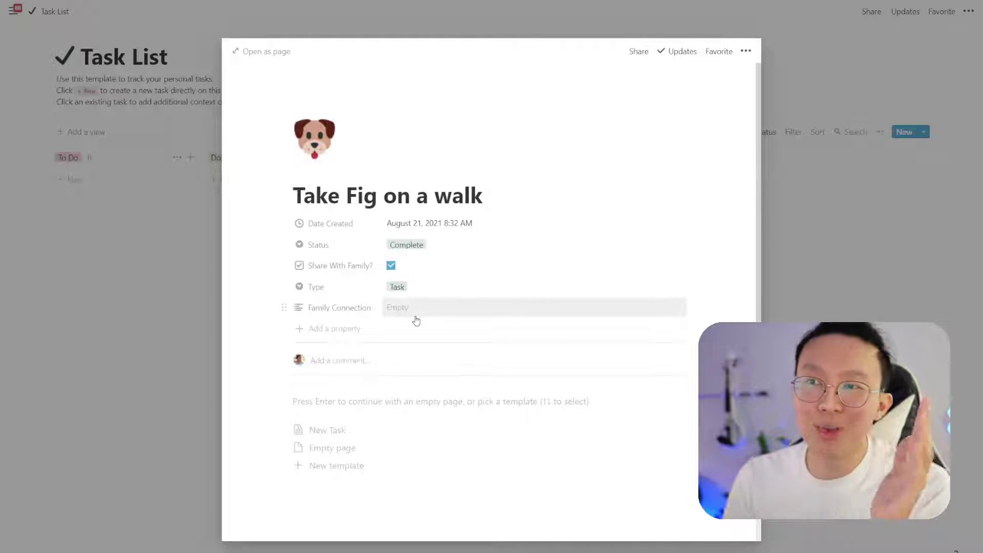
pyautogui.moveTo(284, 287); pyautogui.dragTo(291, 307)
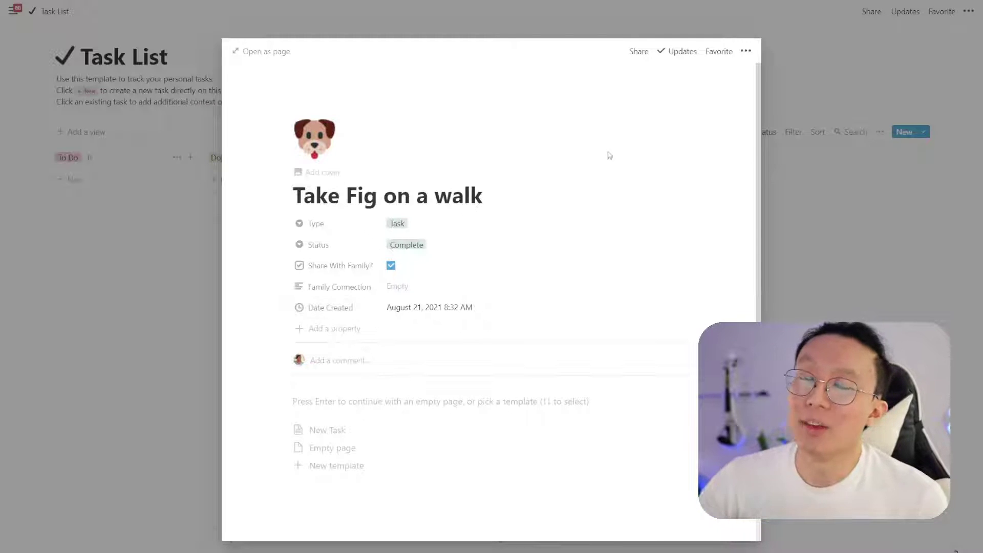
# Show the Share With Family? property on the Task List board cards
pyautogui.click(797, 233)
pyautogui.click(881, 133)
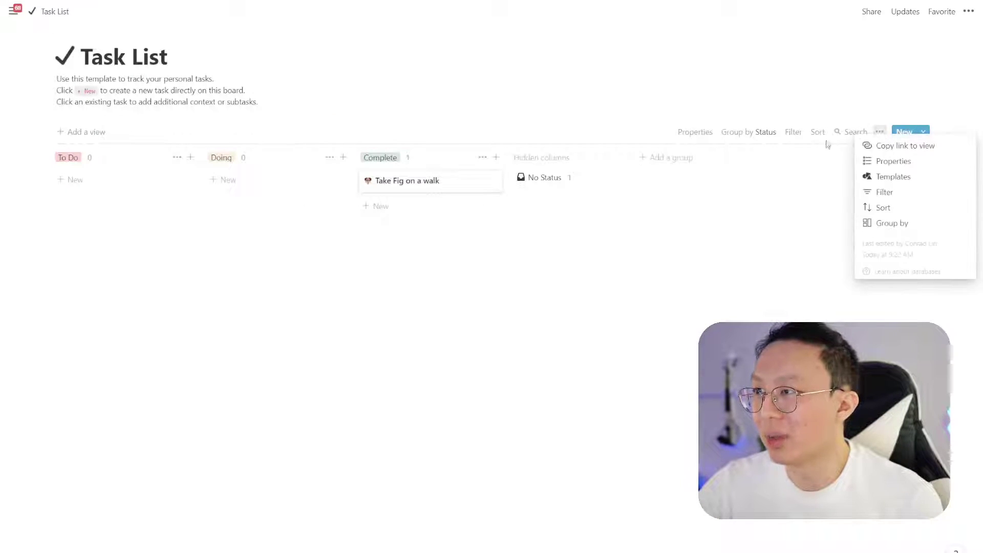
pyautogui.click(691, 132)
pyautogui.click(790, 290)
pyautogui.click(490, 266)
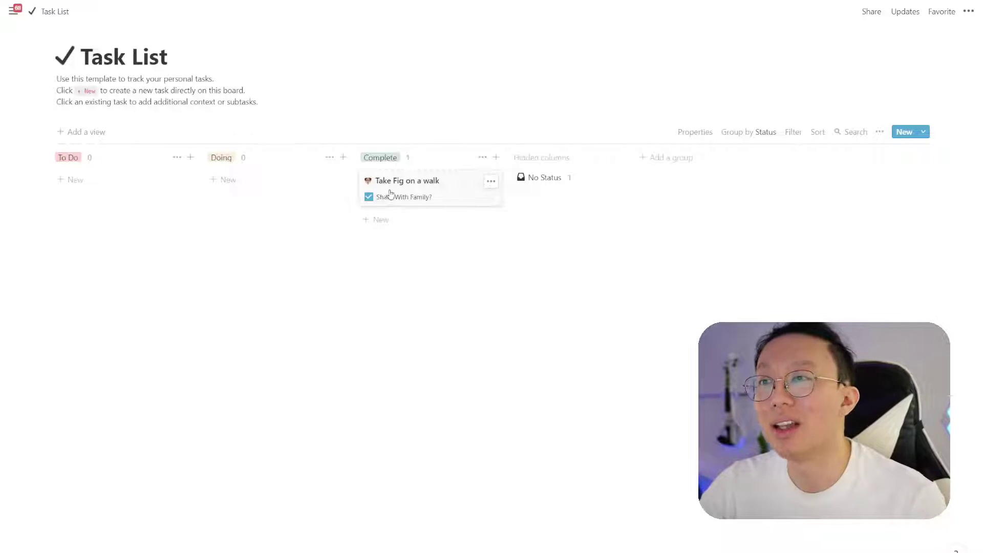
# Filter the board view to entries where Type is Task
pyautogui.click(792, 135)
pyautogui.click(696, 235)
pyautogui.click(693, 255)
pyautogui.click(714, 177)
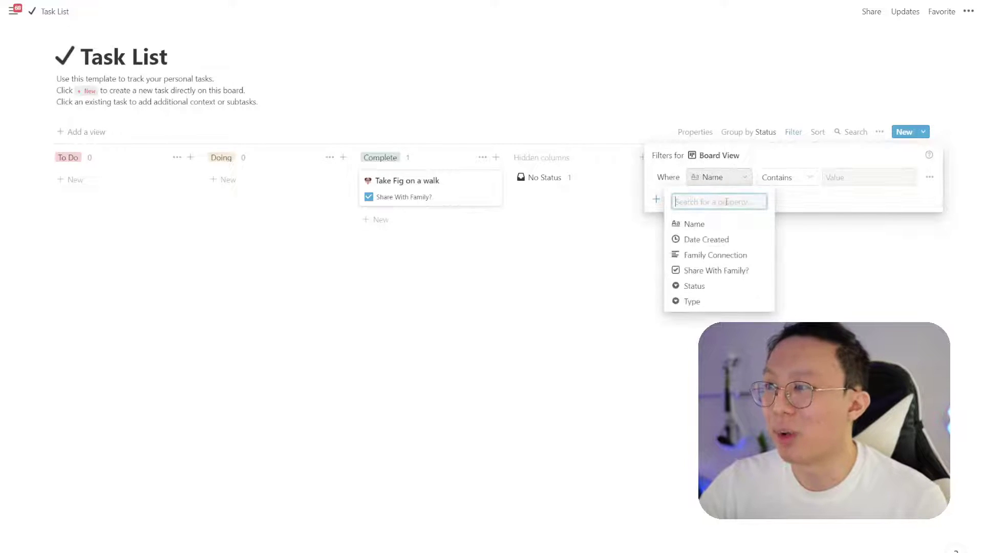
pyautogui.click(708, 302)
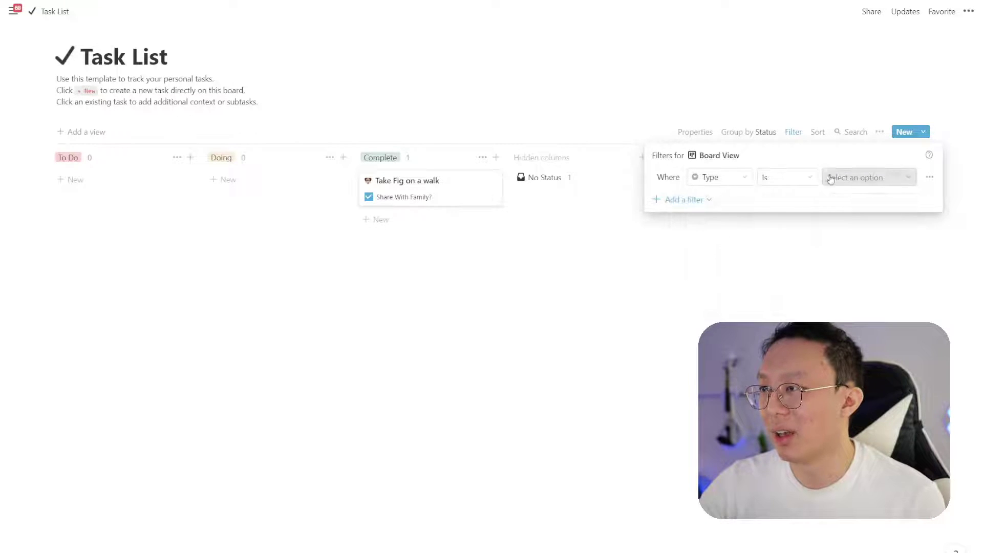
pyautogui.click(870, 177)
pyautogui.click(840, 237)
pyautogui.click(335, 227)
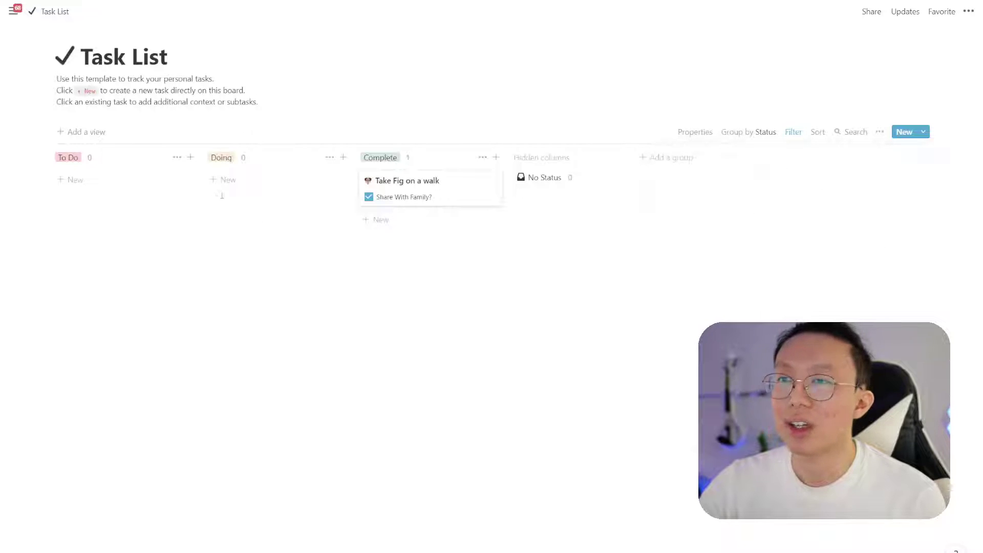
# Create a 'Called Mom!' card under Doing, tick Share With Family?, and drag it to Complete
pyautogui.click(237, 179)
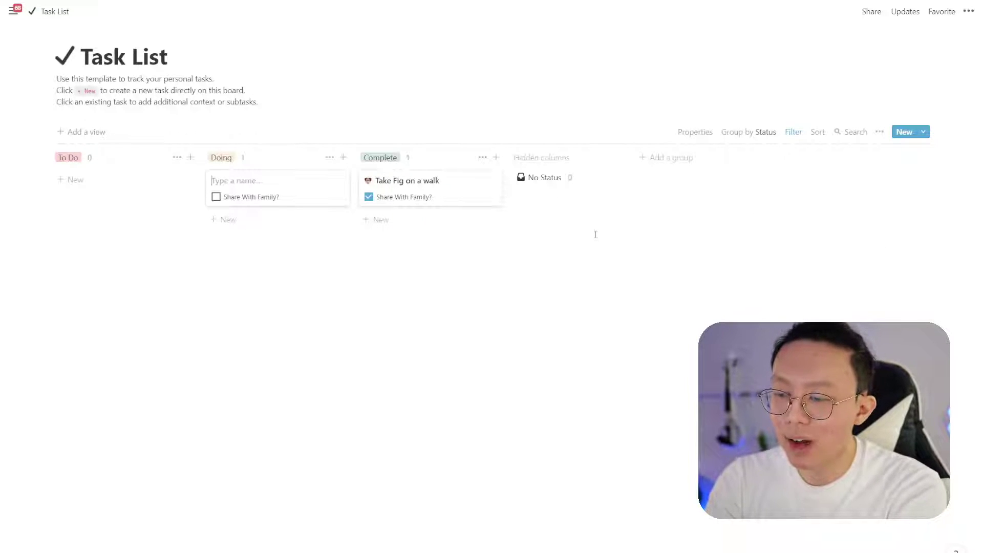
pyautogui.write('Called Mom!')
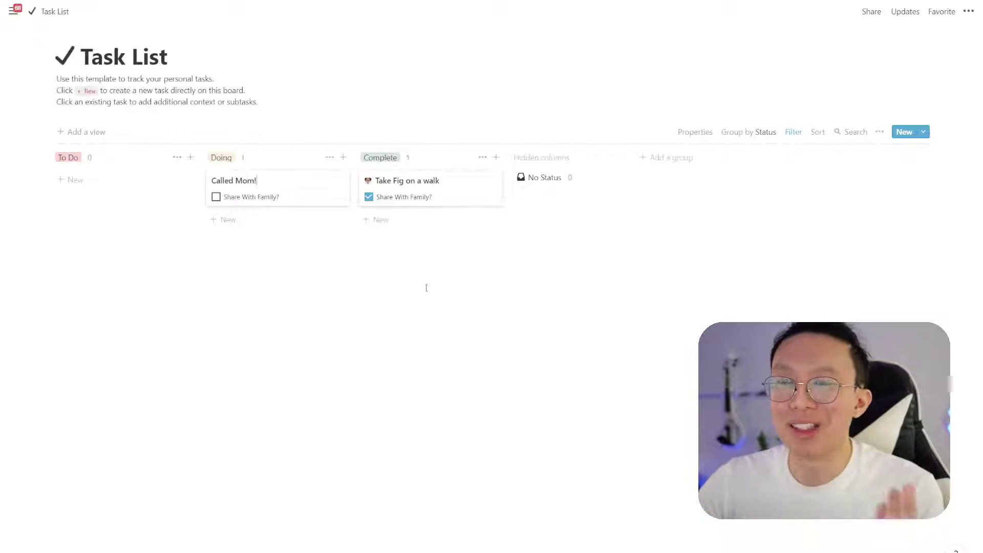
pyautogui.click(216, 197)
pyautogui.moveTo(308, 192); pyautogui.dragTo(433, 224)
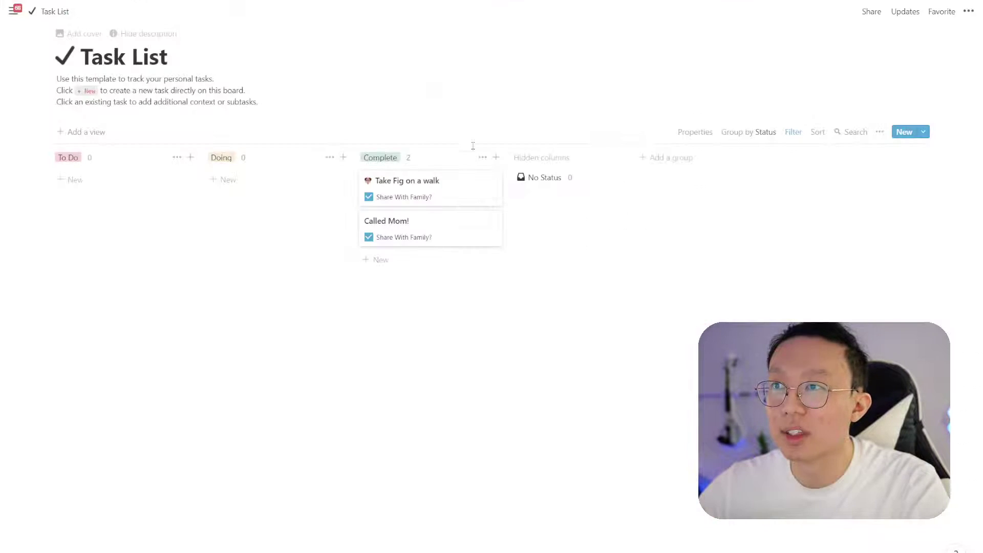
# Refresh wins, open the character stats dashboard, and view then close the Called Mom! reward details
pyautogui.click(453, 194)
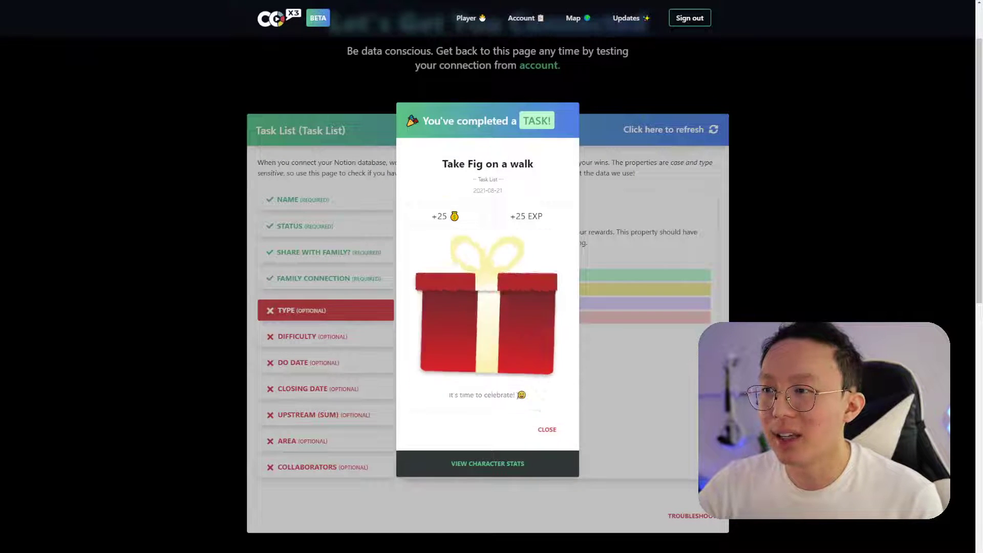
pyautogui.click(505, 462)
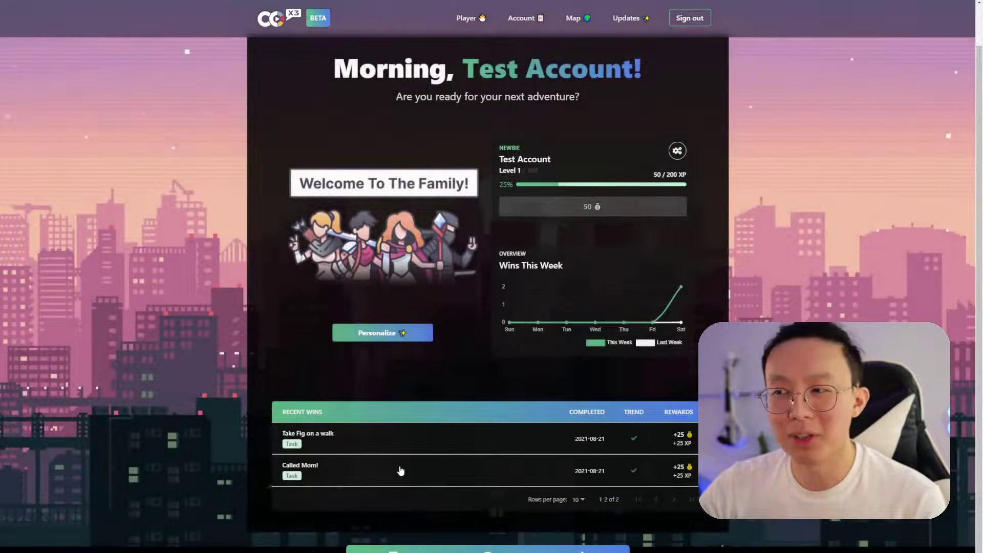
pyautogui.click(401, 470)
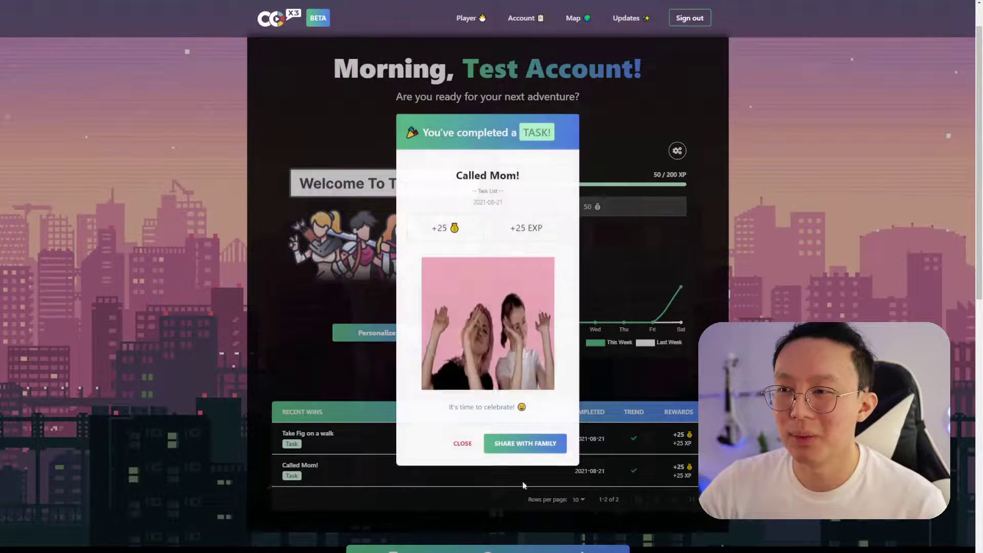
pyautogui.click(462, 443)
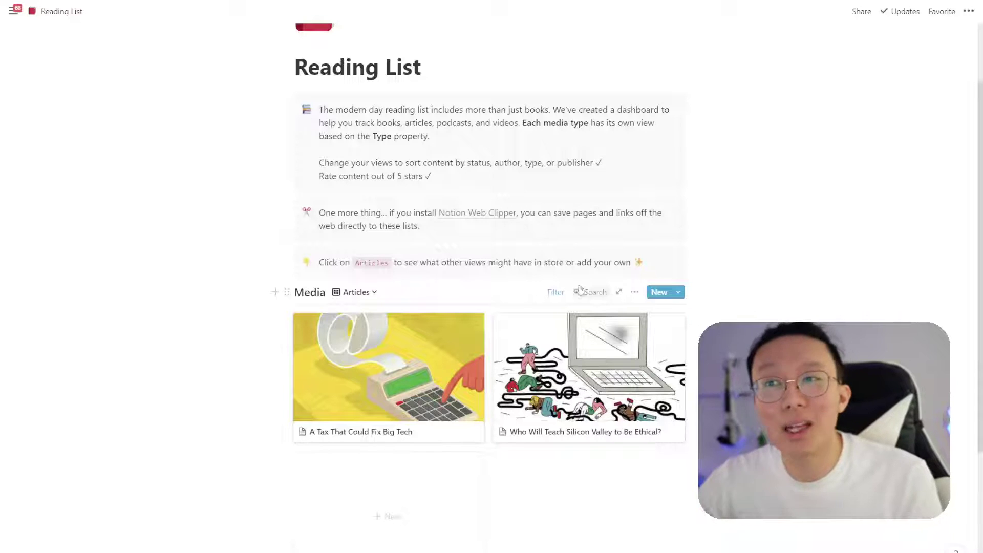
# Open the Media database as a full page and invite the Co-x3 Family Connection integration via Share
pyautogui.scroll(2, 321, 298)
pyautogui.scroll(-2, 512, 297)
pyautogui.click(617, 293)
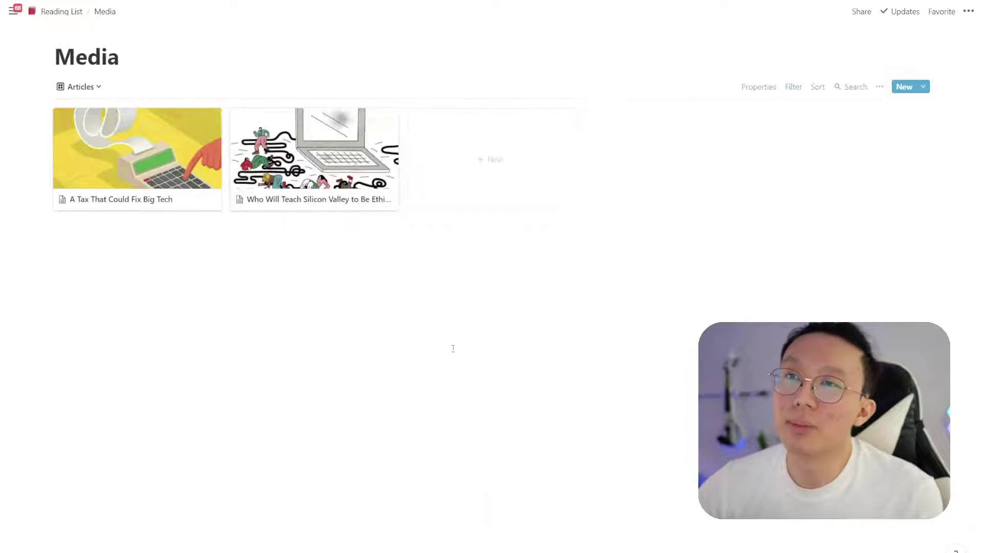
pyautogui.click(861, 11)
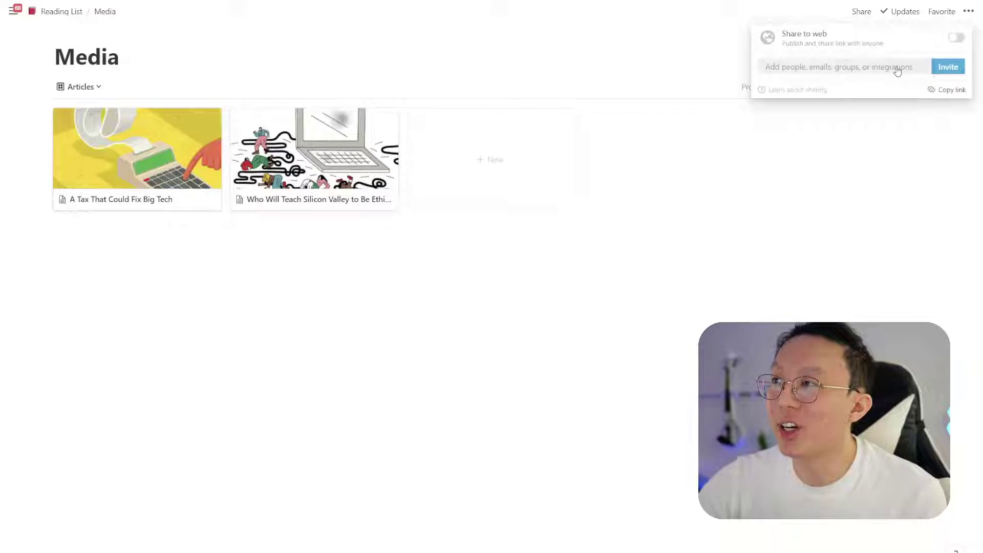
pyautogui.click(894, 67)
pyautogui.click(473, 146)
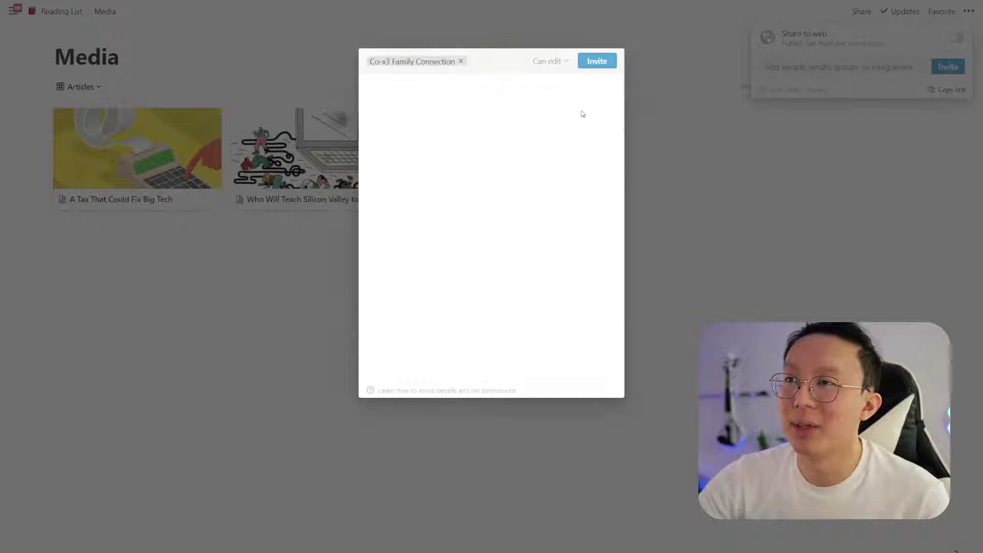
pyautogui.click(596, 61)
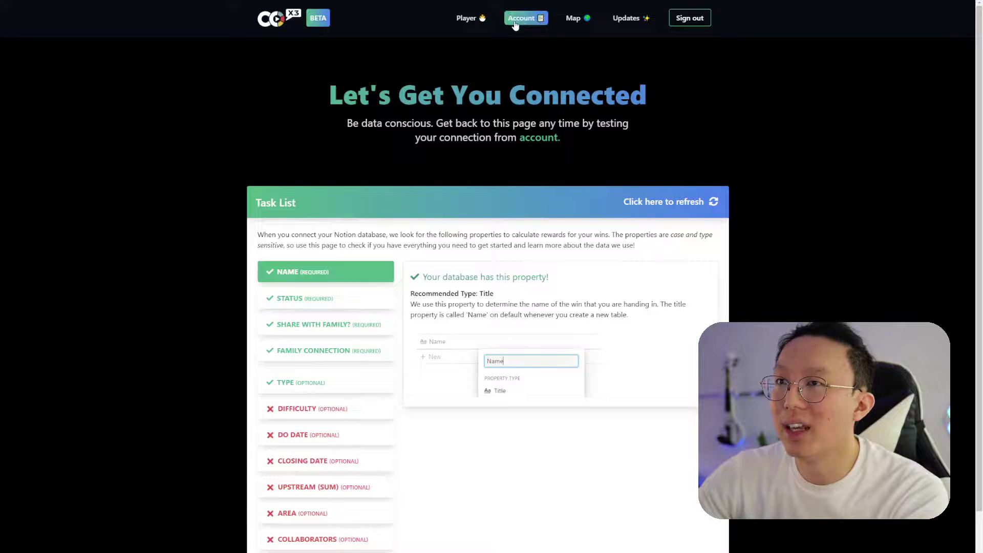
# On the Account page, paste the Reading List link as Database ID and name the connection 'Reading List'
pyautogui.click(522, 18)
pyautogui.scroll(-8, 543, 244)
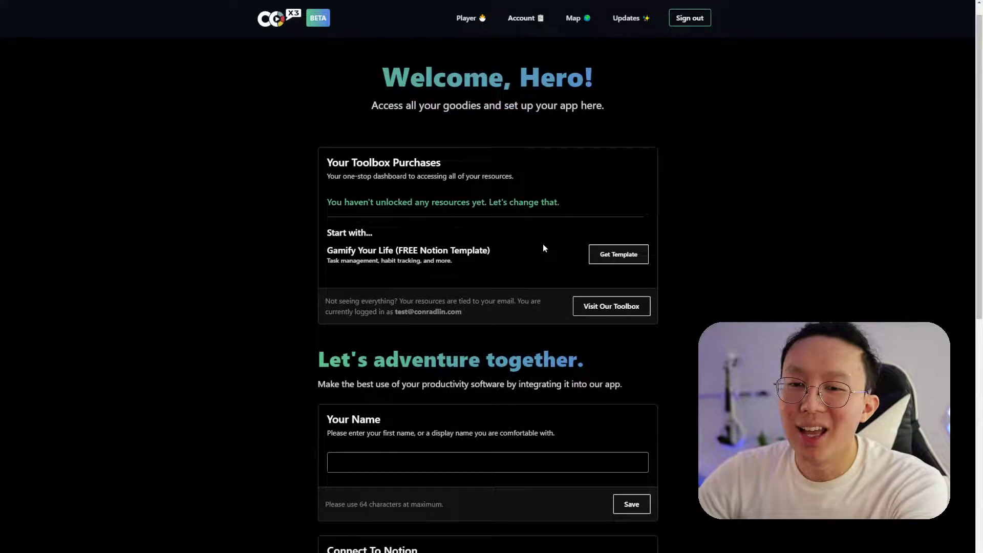
pyautogui.click(518, 275)
pyautogui.hotkey('ctrl', 'a')
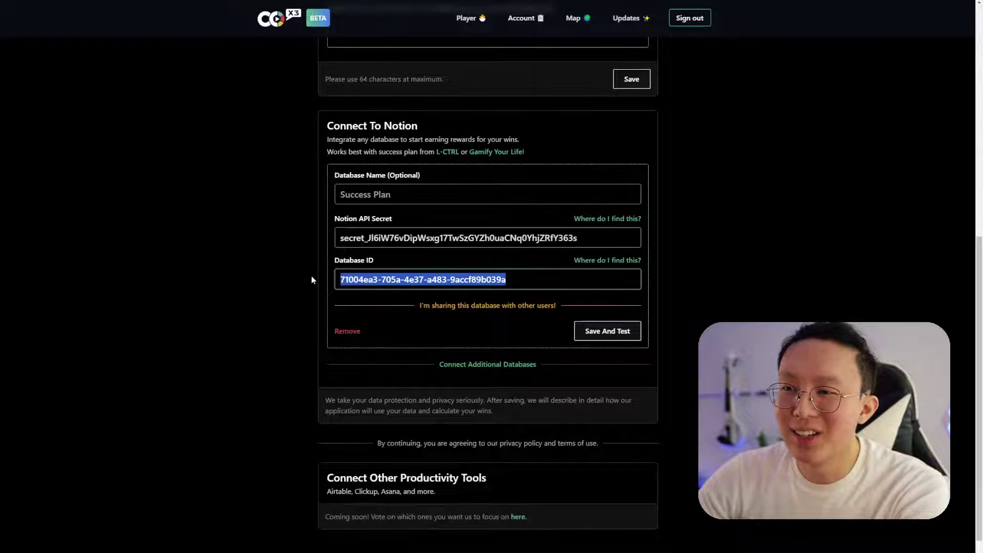
pyautogui.hotkey('ctrl', 'v')
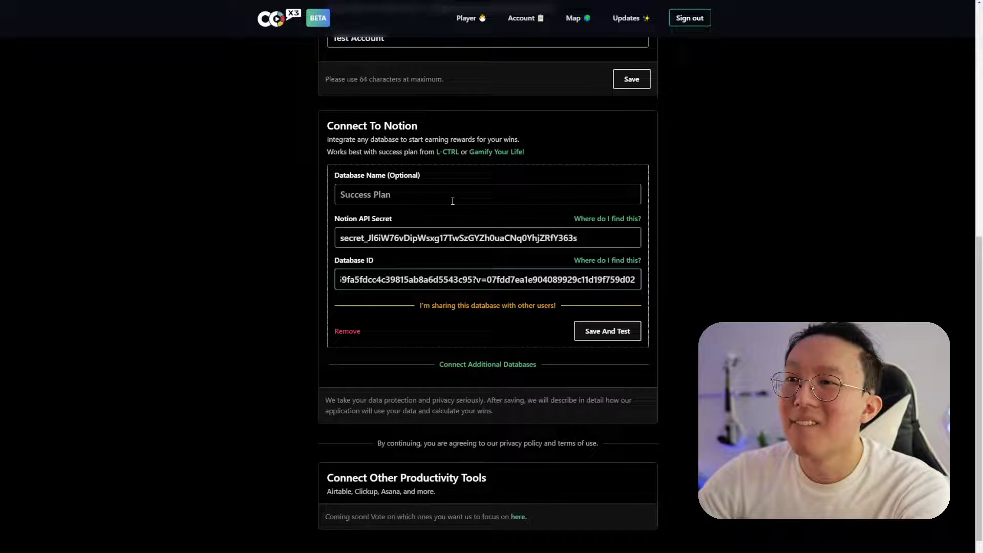
pyautogui.click(452, 200)
pyautogui.write('Reading List')
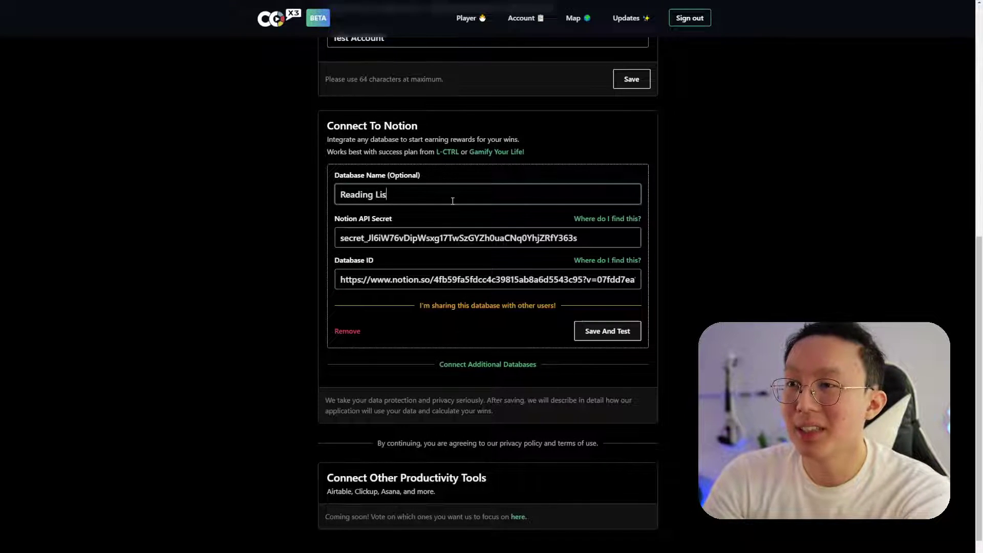
# Save and test the Reading List connection, then review the Type, Share With Family? and Family Connection property checks
pyautogui.click(626, 331)
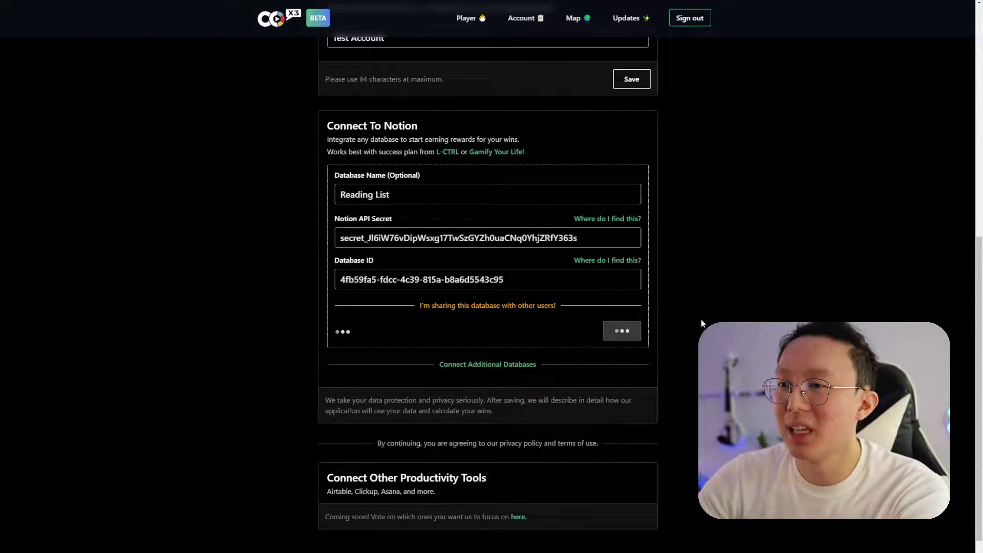
pyautogui.click(487, 401)
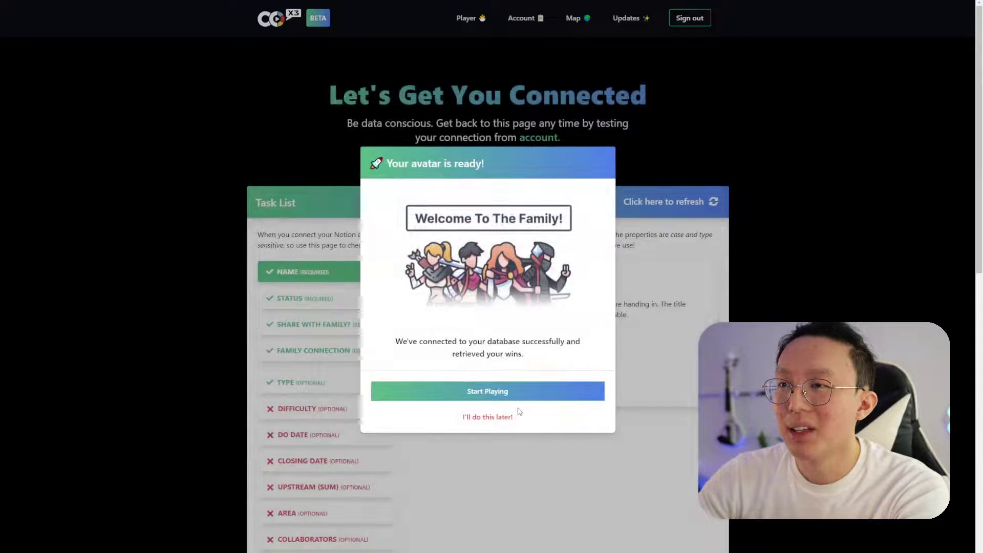
pyautogui.click(502, 416)
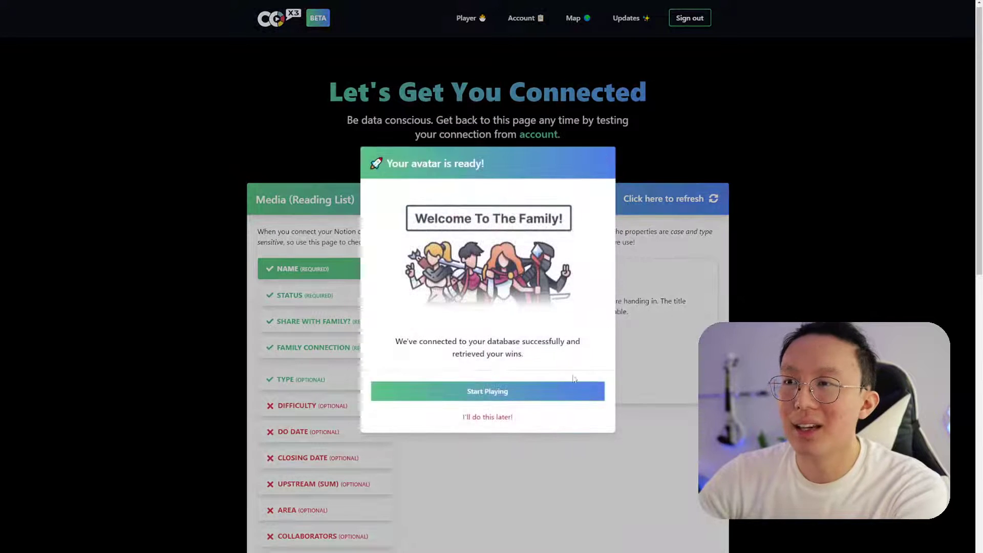
pyautogui.click(503, 419)
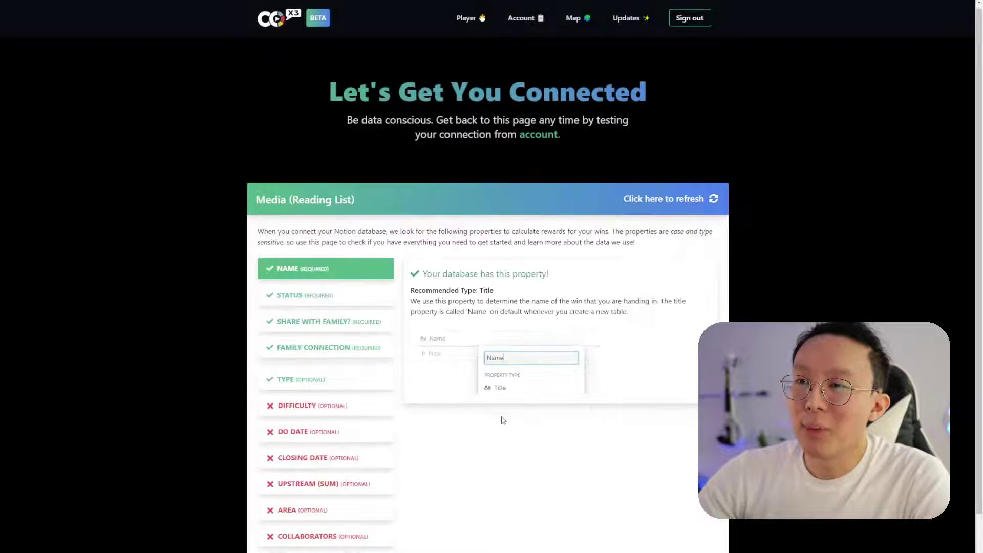
pyautogui.scroll(-1, 336, 260)
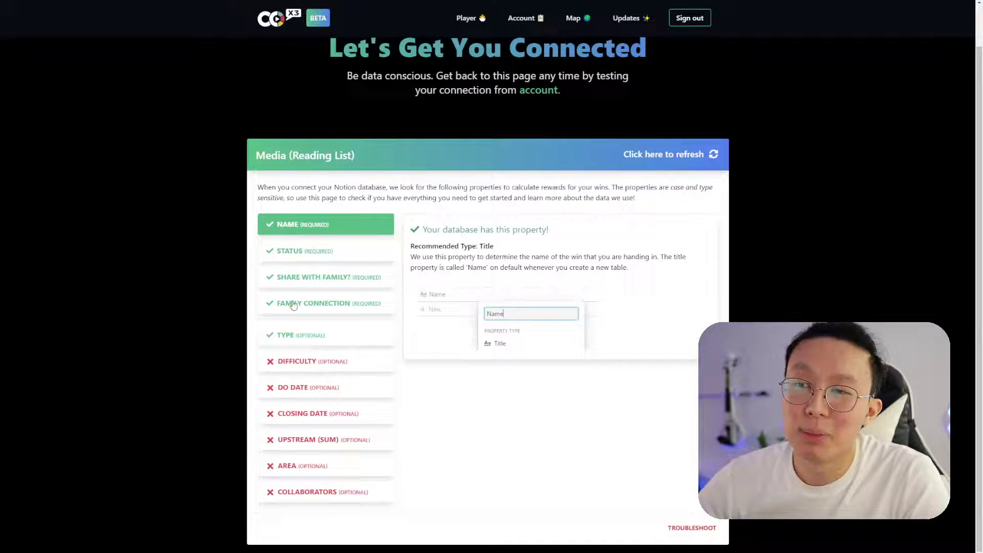
pyautogui.click(315, 333)
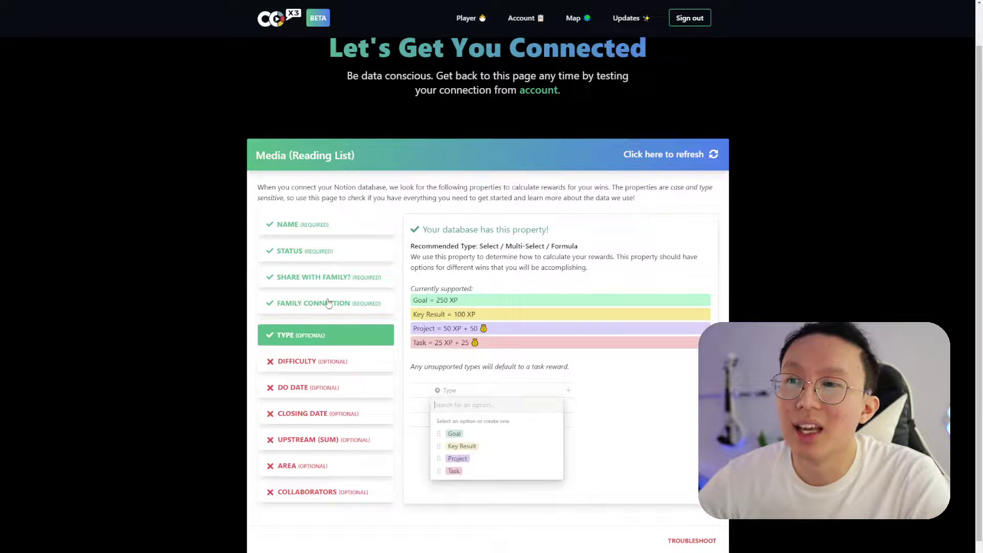
pyautogui.click(332, 282)
pyautogui.click(334, 310)
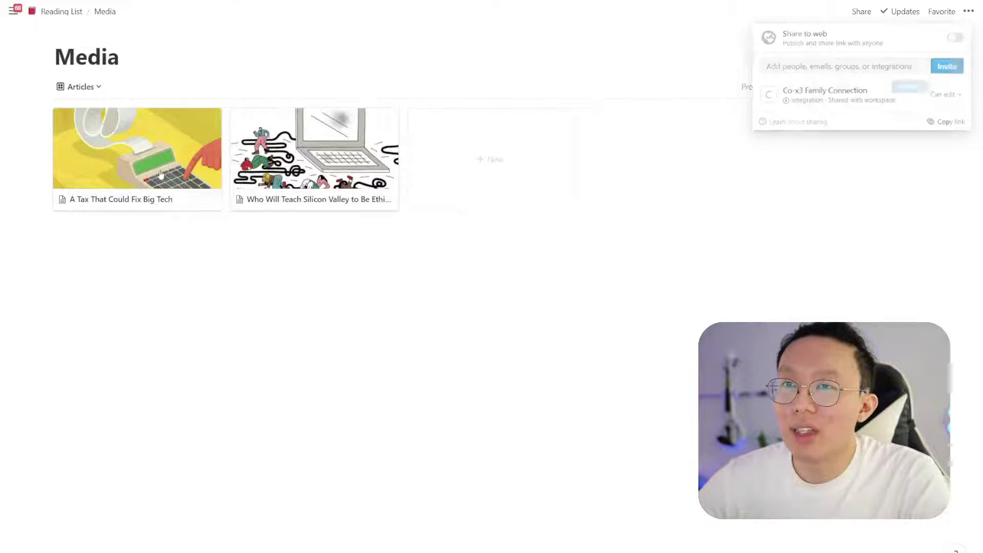
# Glance at 'A Tax That Could Fix Big Tech', then open 'Who Will Teach Silicon Valley to Be Ethical?'
pyautogui.click(161, 174)
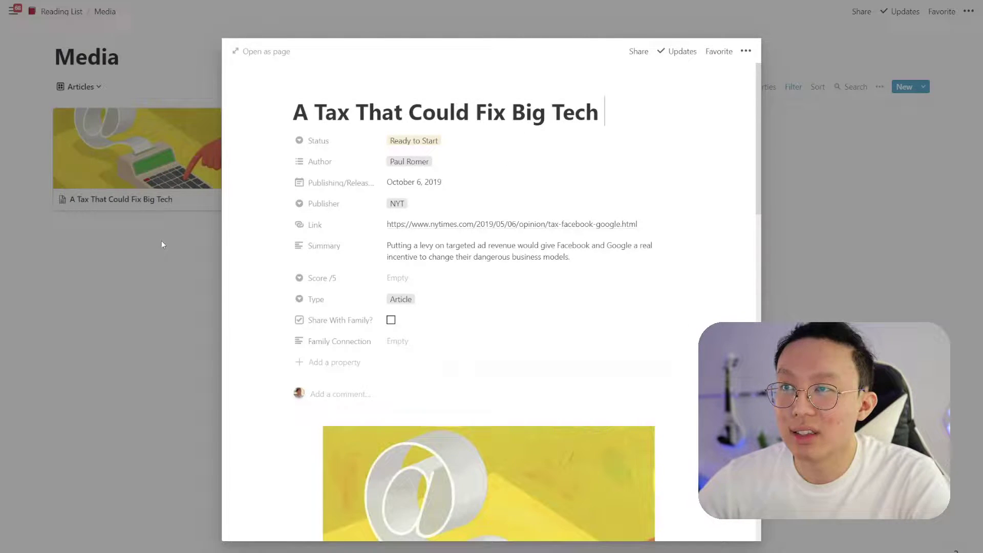
pyautogui.click(167, 244)
pyautogui.click(314, 174)
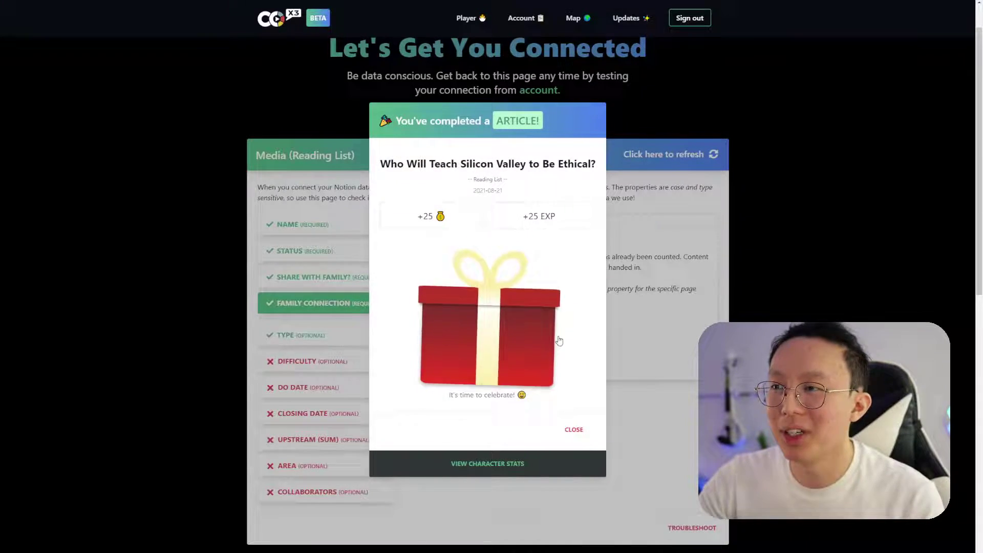
# View the new article win's reward on the character dashboard, close it, and go to the Account page
pyautogui.click(508, 466)
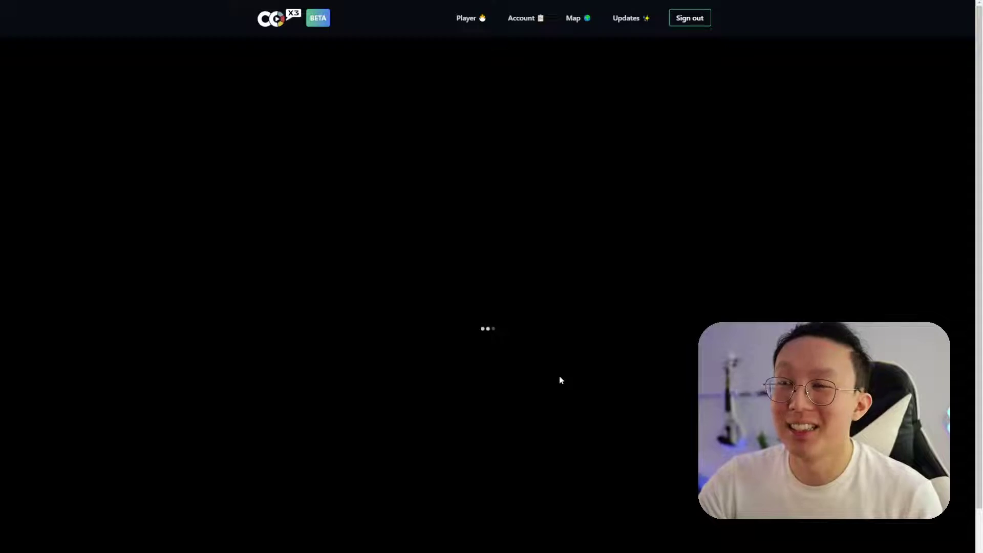
pyautogui.scroll(-2, 373, 404)
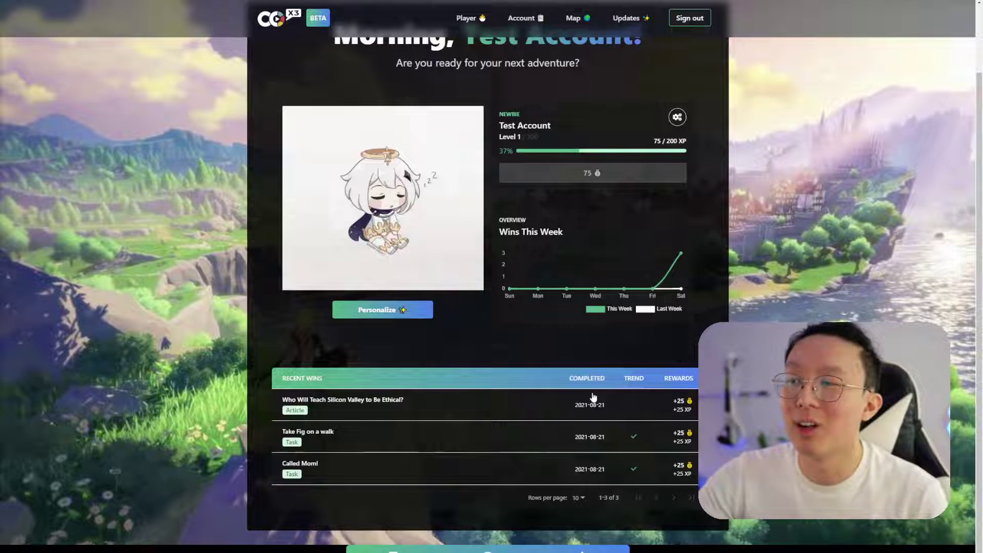
pyautogui.click(386, 413)
pyautogui.moveTo(420, 132); pyautogui.dragTo(544, 136)
pyautogui.click(543, 133)
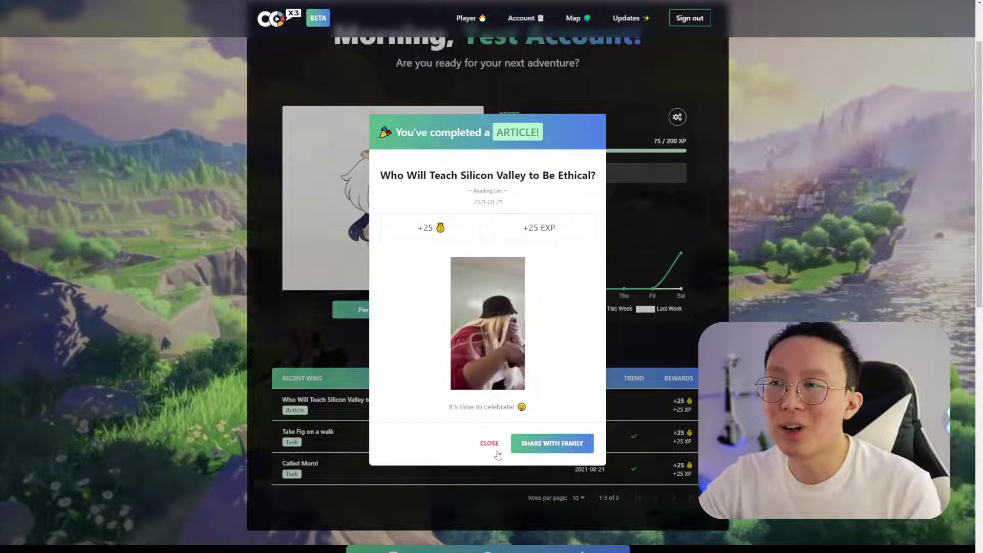
pyautogui.click(494, 446)
pyautogui.scroll(1, 444, 303)
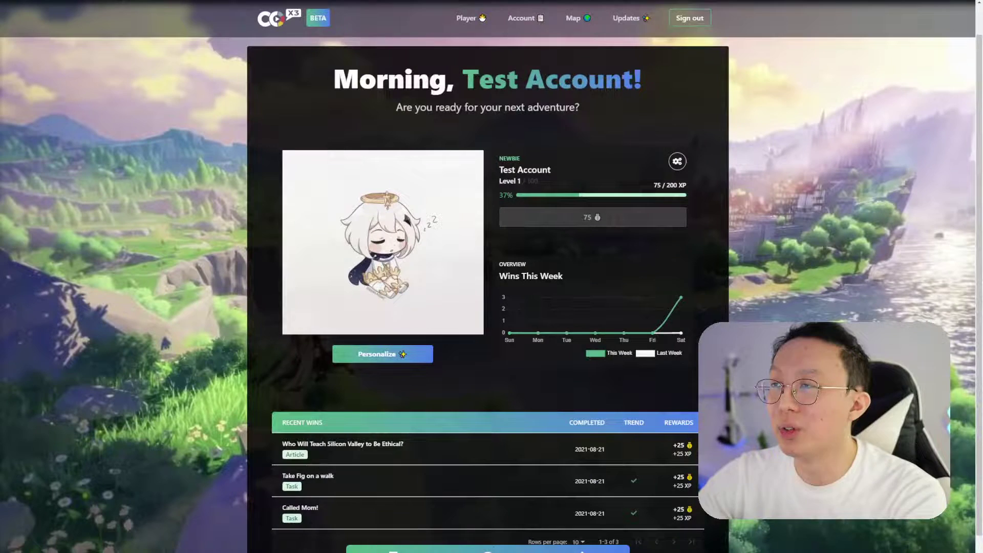
pyautogui.click(529, 20)
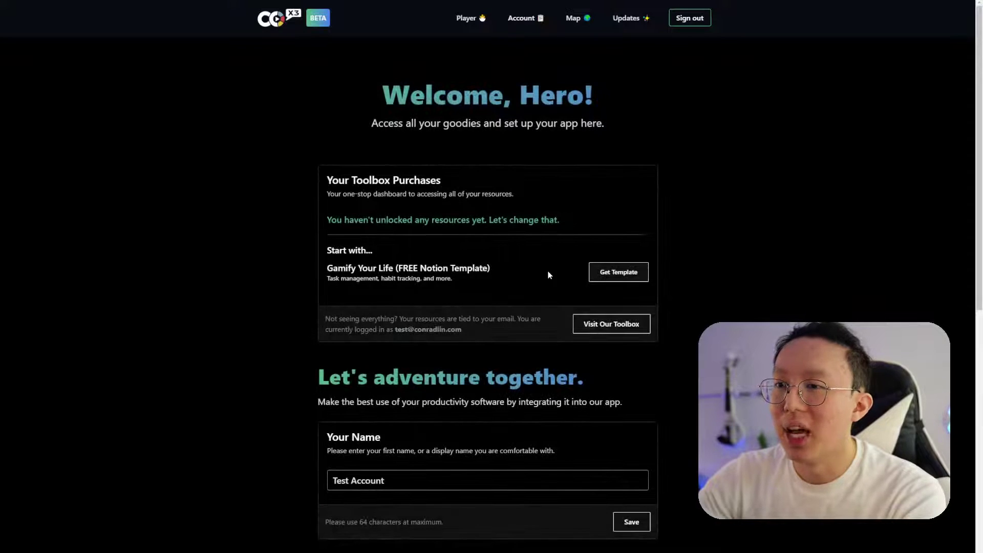
# Replace the Notion connection's database ID with the Journal URL and rename it Journal
pyautogui.scroll(-8, 529, 316)
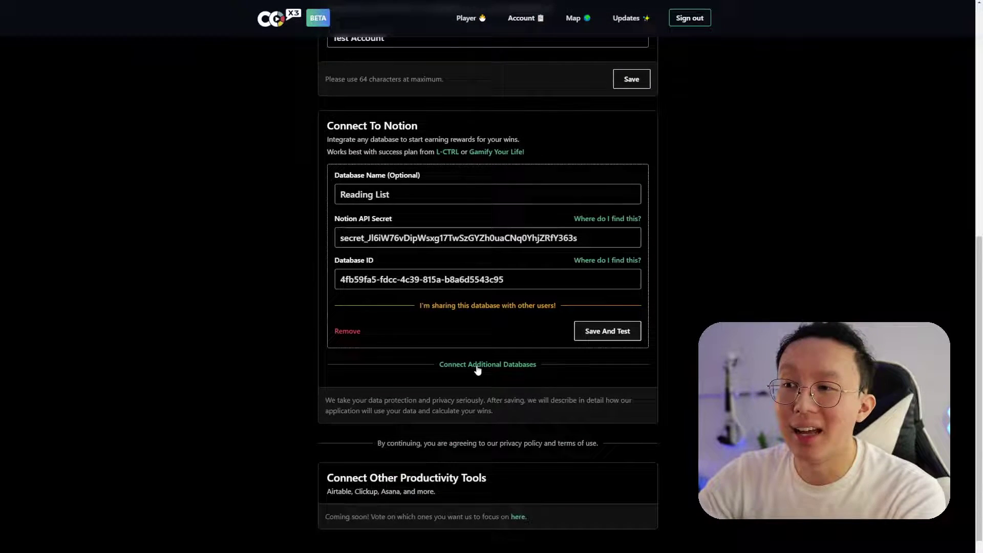
pyautogui.click(477, 369)
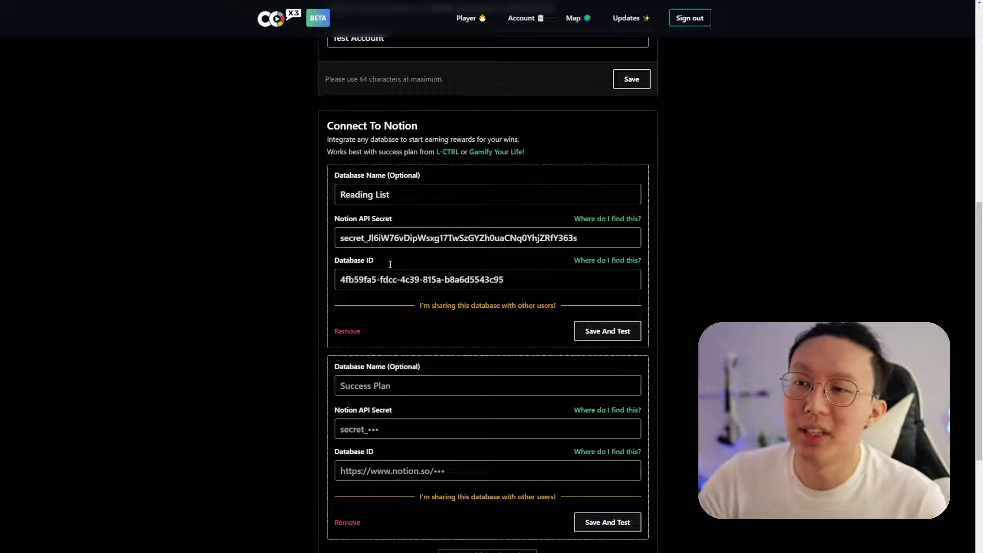
pyautogui.click(347, 522)
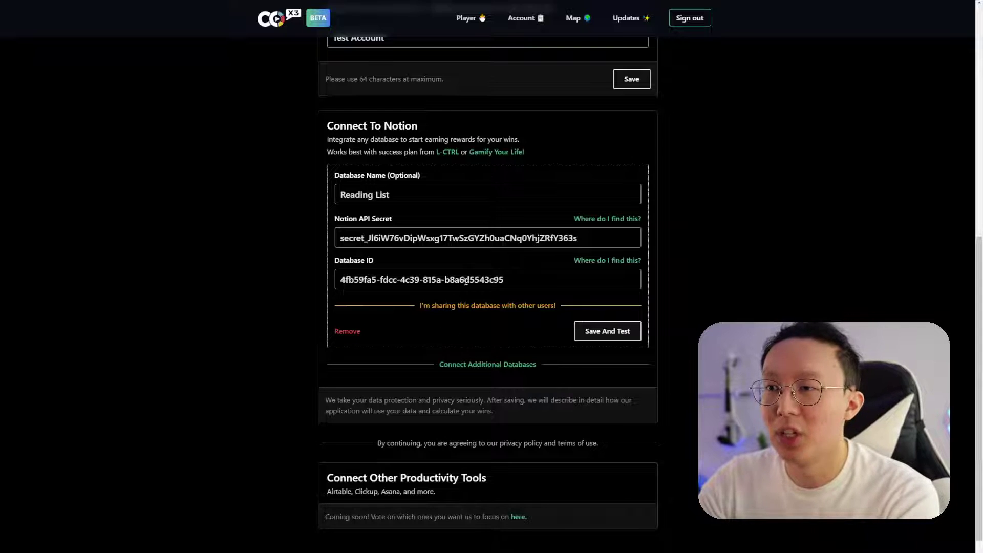
pyautogui.moveTo(507, 279); pyautogui.dragTo(269, 274)
pyautogui.hotkey('ctrl', 'v')
pyautogui.moveTo(432, 196); pyautogui.dragTo(281, 200)
pyautogui.write('Jou')
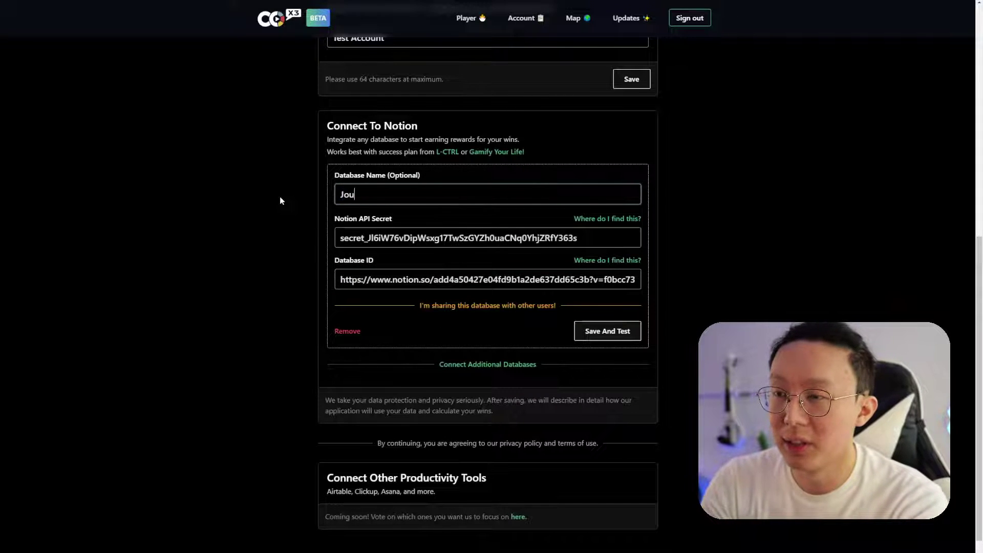
# Save and test the Journal connection, retrying until it reports Credentials Invalid
pyautogui.click(623, 332)
pyautogui.click(547, 404)
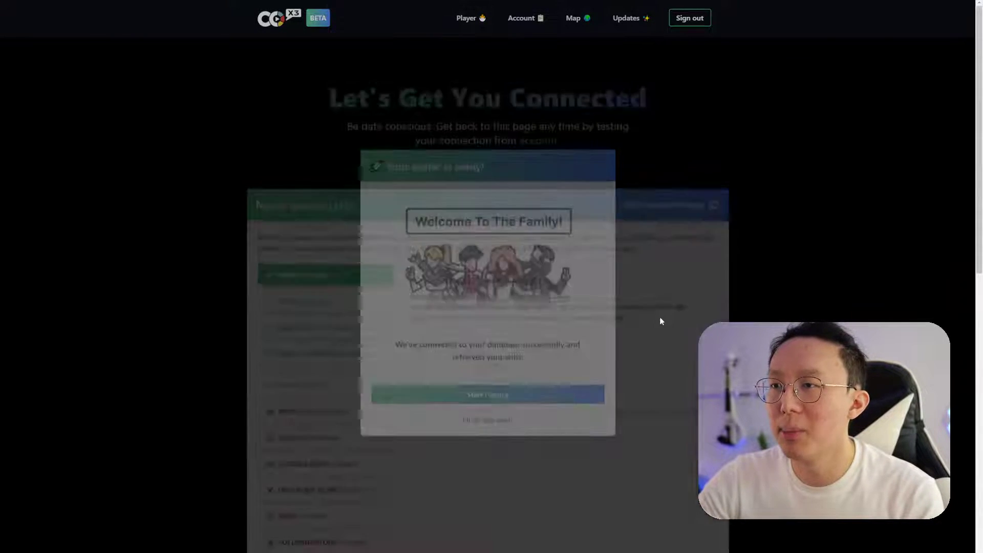
pyautogui.click(502, 418)
pyautogui.click(668, 205)
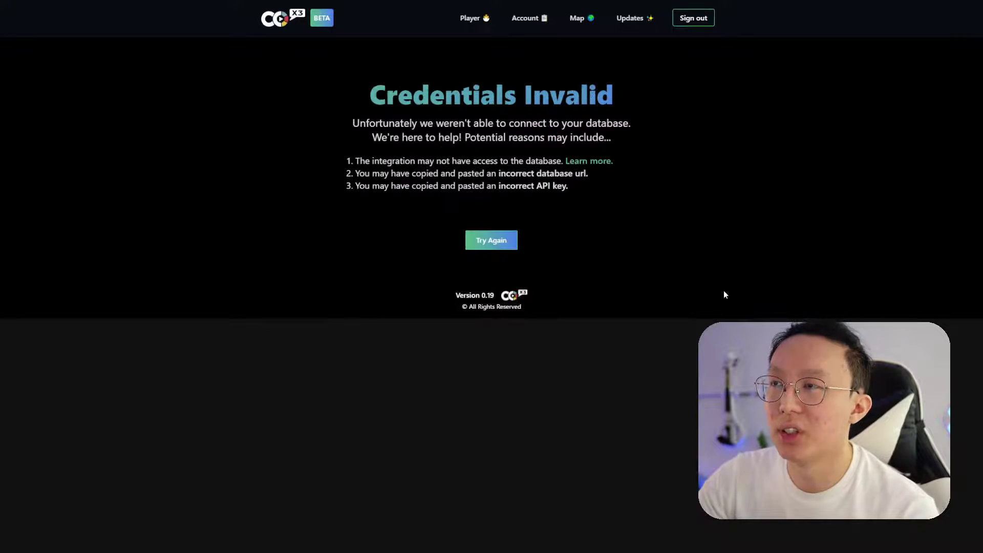
pyautogui.click(499, 247)
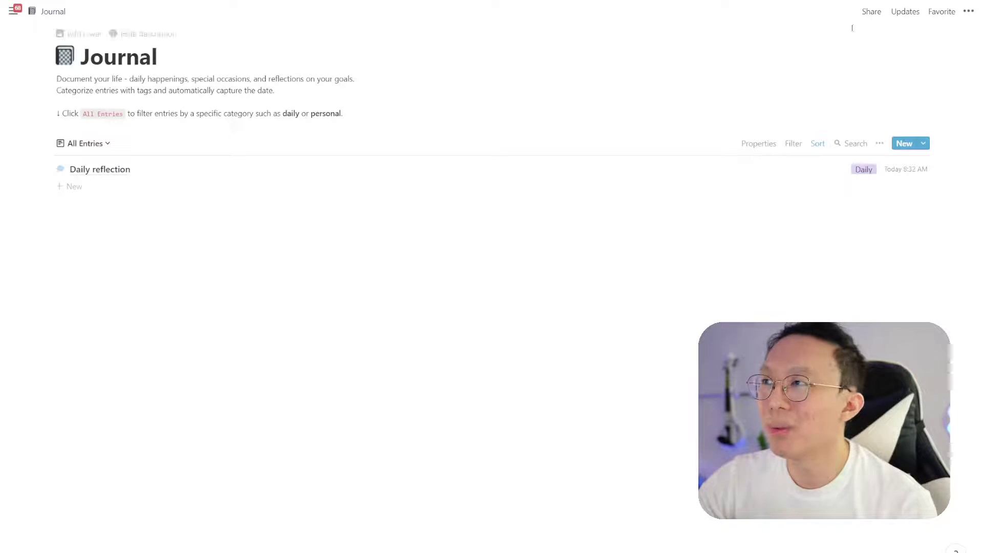
# Share the Journal page with the Co-x3 Family Connection integration, then retry the connection
pyautogui.click(871, 11)
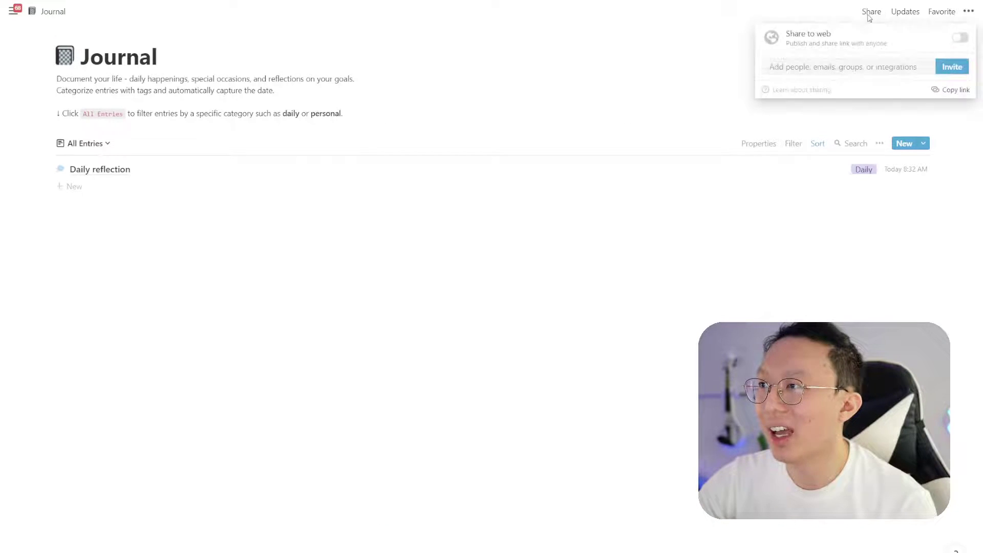
pyautogui.click(838, 67)
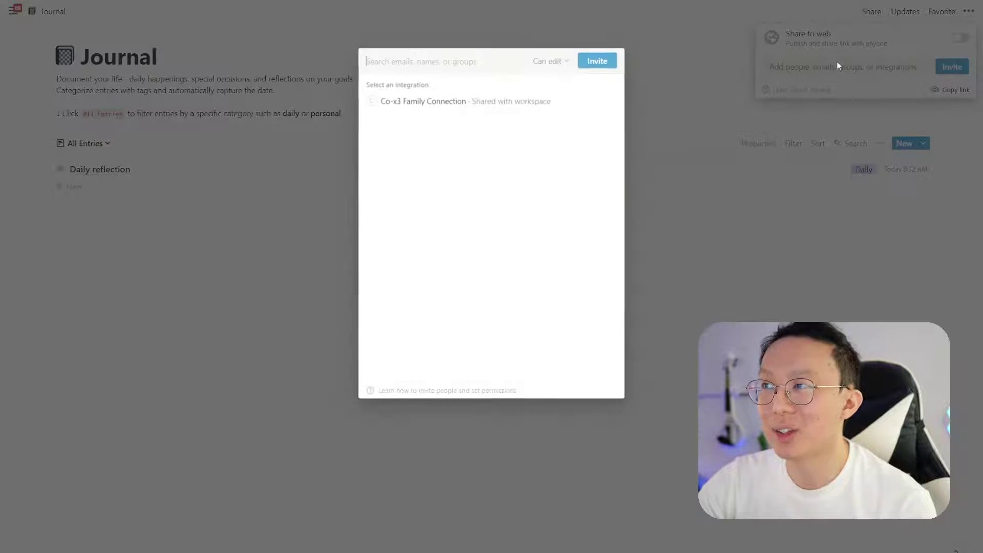
pyautogui.click(445, 103)
pyautogui.click(597, 61)
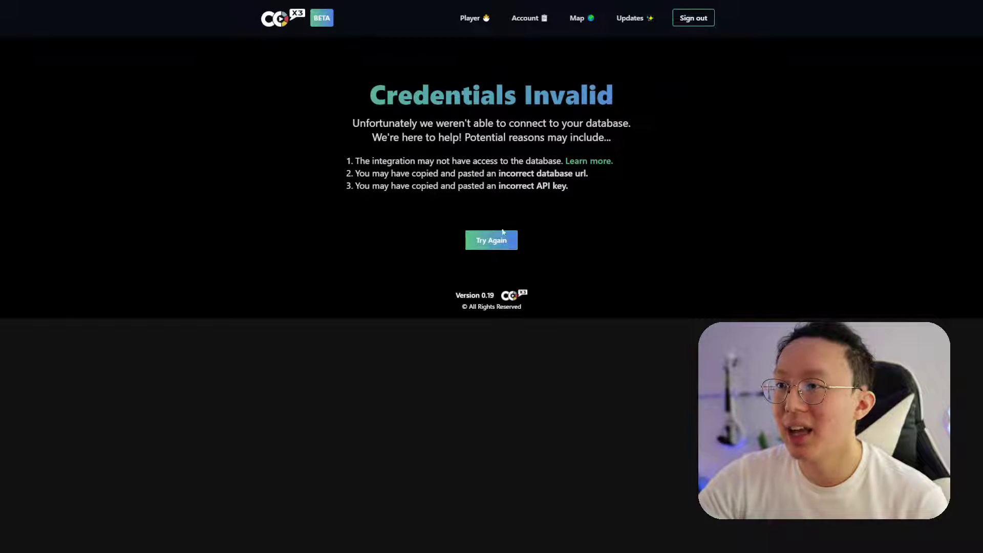
pyautogui.click(502, 233)
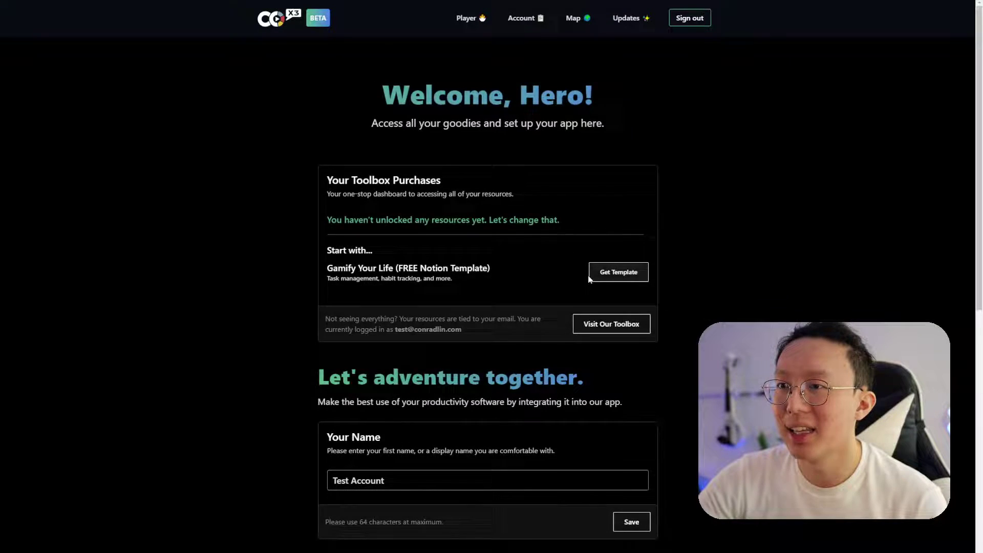
# Save and test the Journal connection again, retrying after the first failure
pyautogui.click(608, 272)
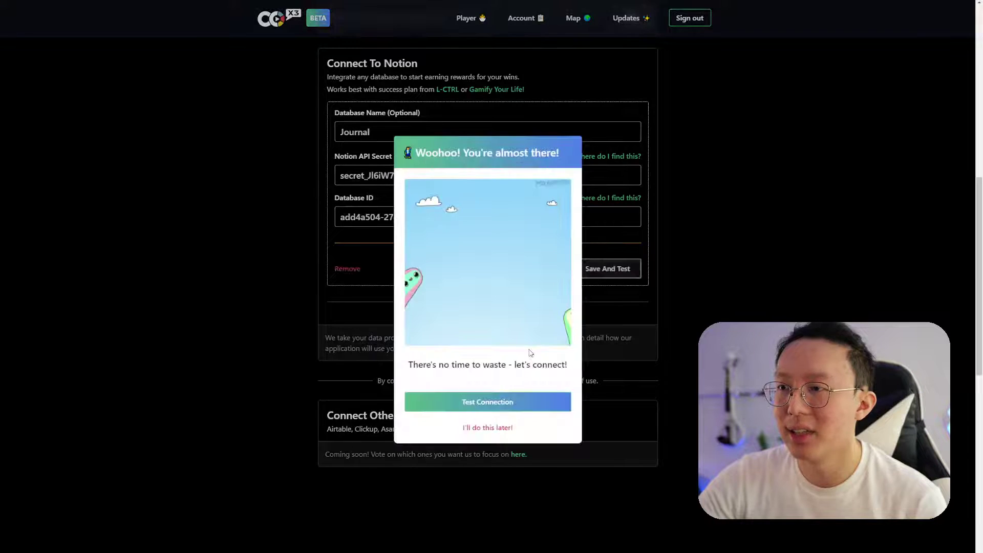
pyautogui.click(481, 399)
pyautogui.click(495, 240)
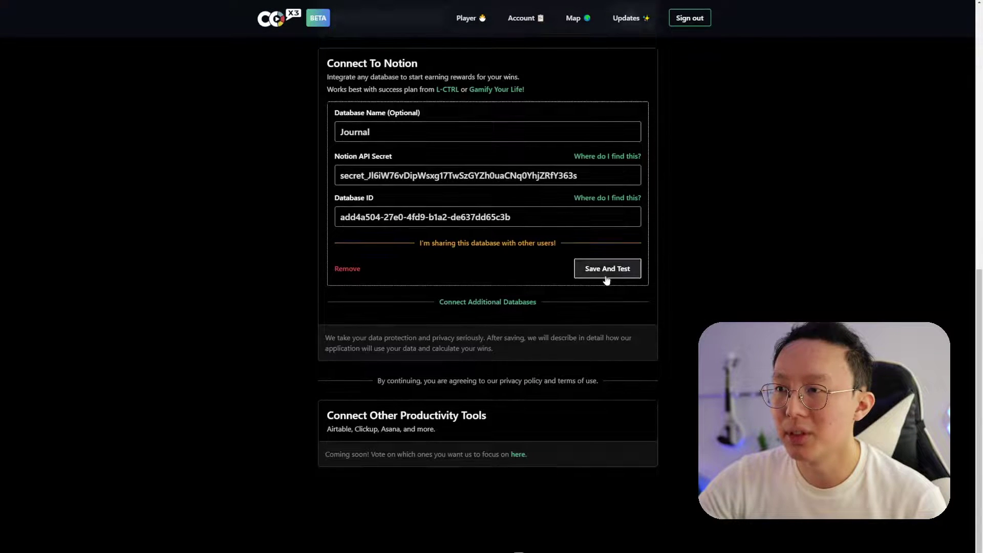
pyautogui.click(613, 275)
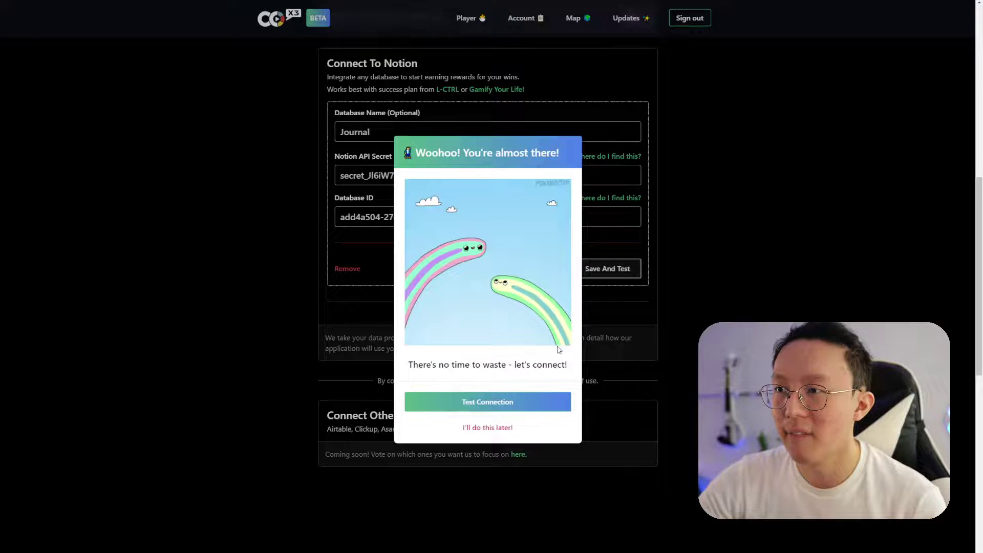
pyautogui.click(517, 404)
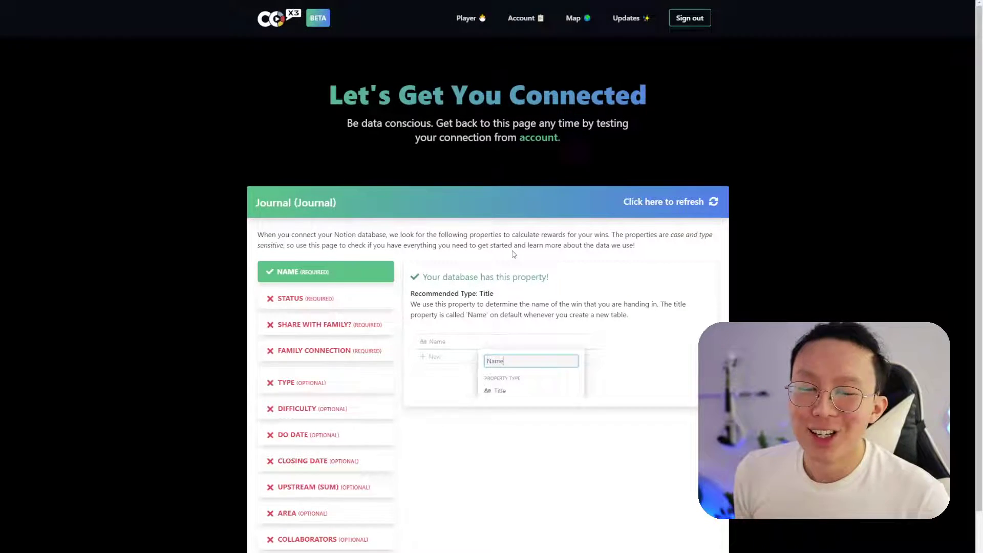
# Review the missing Status, Share With Family? and Family Connection property requirements
pyautogui.scroll(-2, 514, 255)
pyautogui.click(356, 300)
pyautogui.click(357, 283)
pyautogui.click(370, 255)
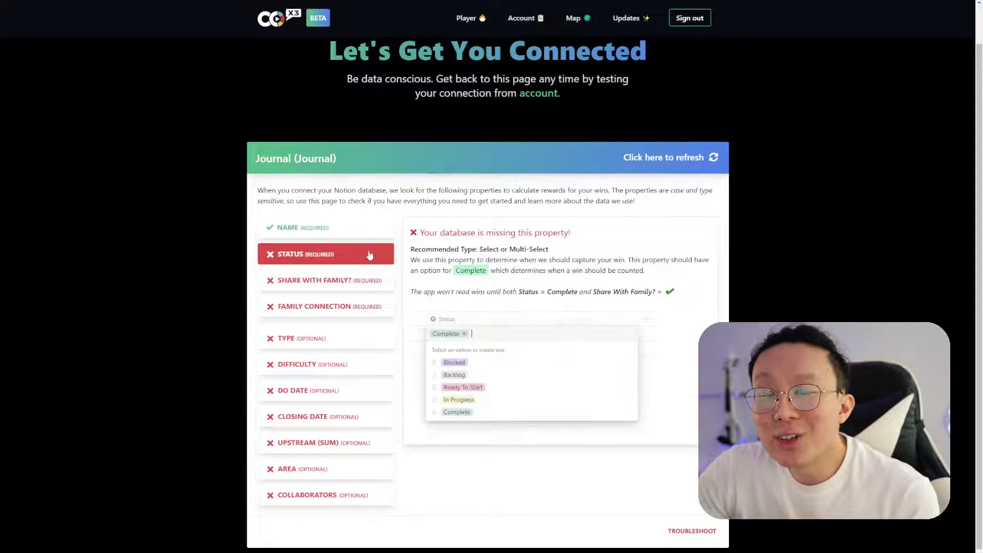
pyautogui.click(368, 282)
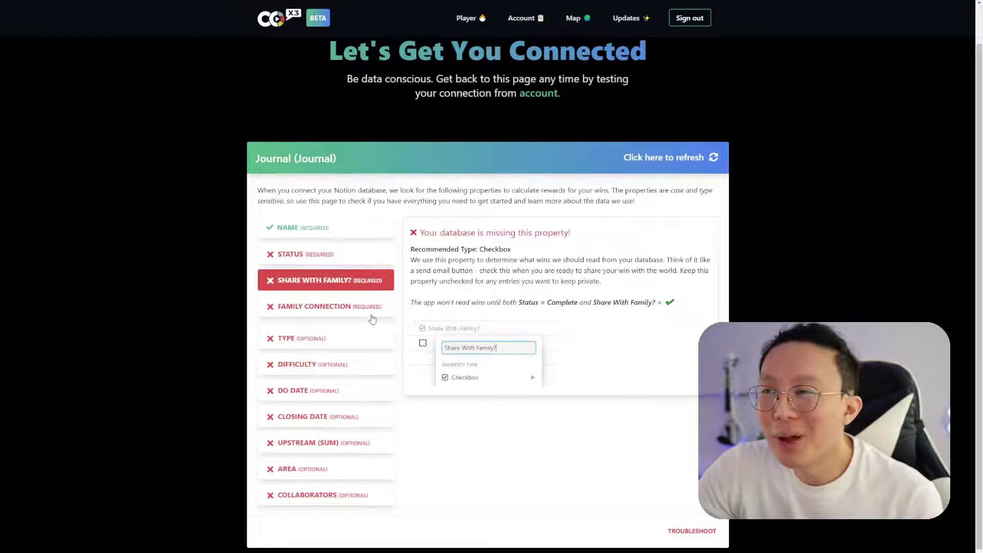
pyautogui.click(374, 318)
pyautogui.click(377, 255)
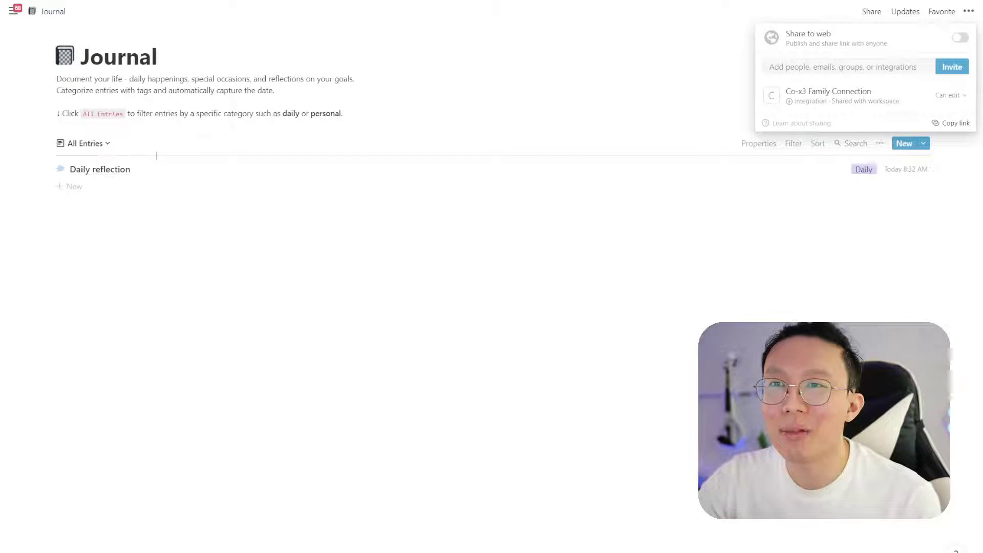
# Open the Daily reflection entry and add a Status select property
pyautogui.click(156, 155)
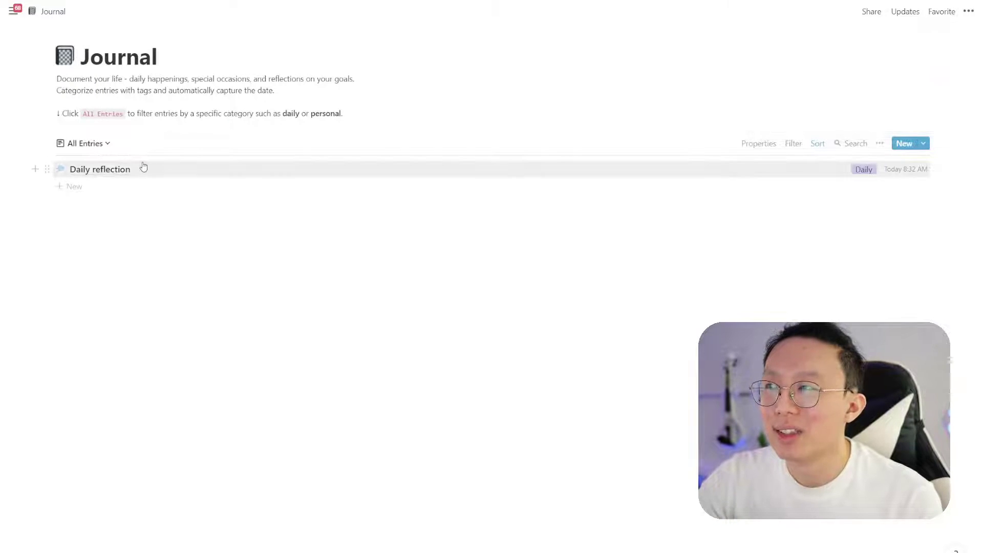
pyautogui.click(145, 168)
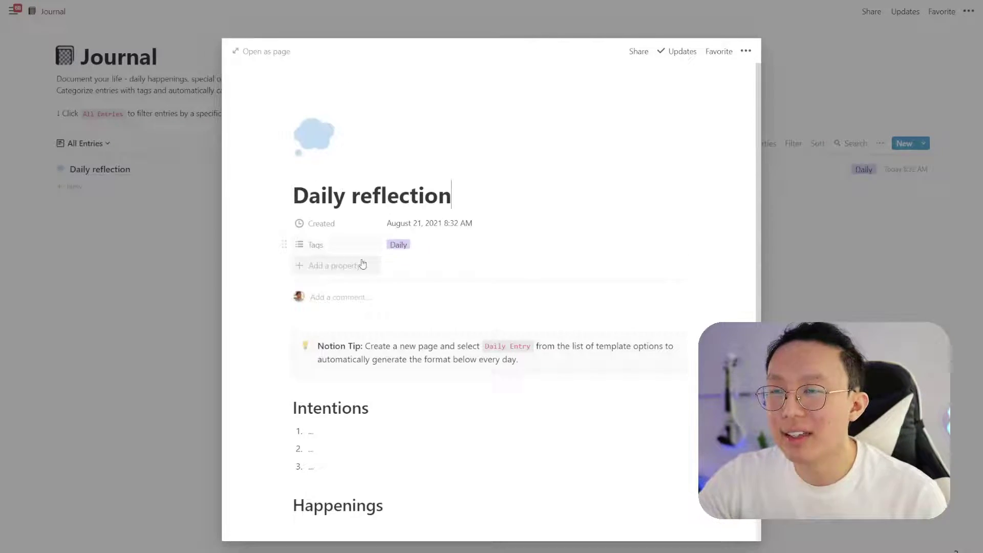
pyautogui.click(366, 265)
pyautogui.write('Status')
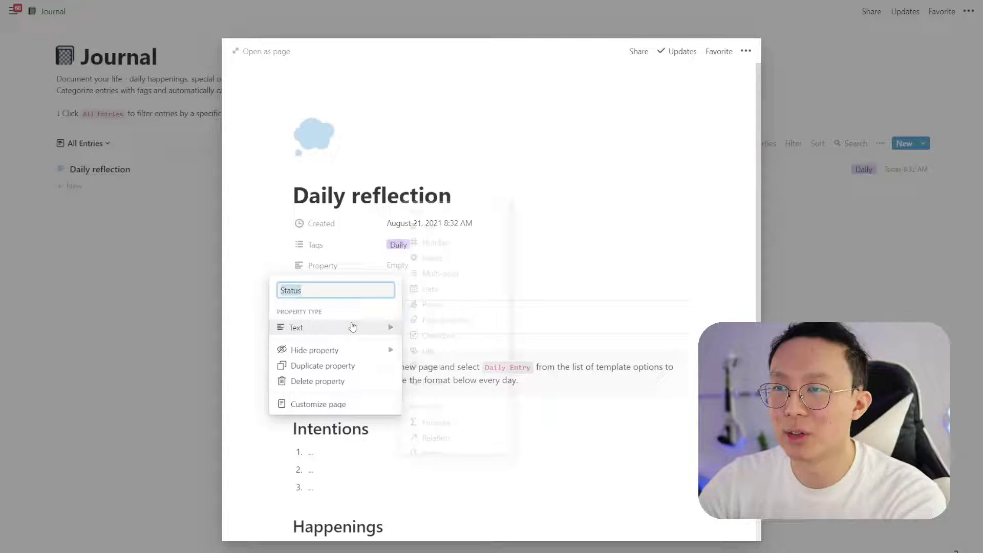
pyautogui.click(351, 327)
pyautogui.click(458, 259)
# Add a Share With Family? checkbox property and a Family Connection property
pyautogui.click(342, 288)
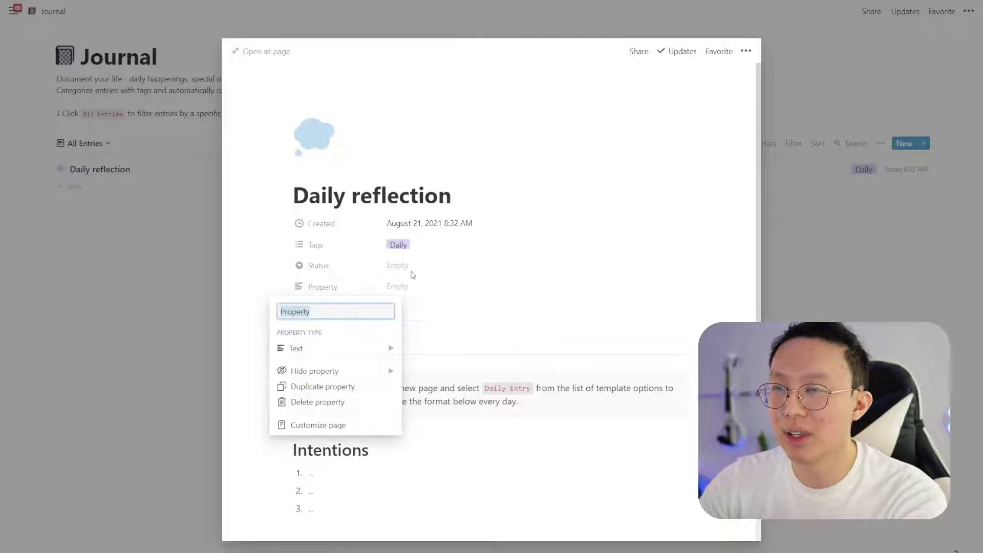
pyautogui.write('Share With Famil')
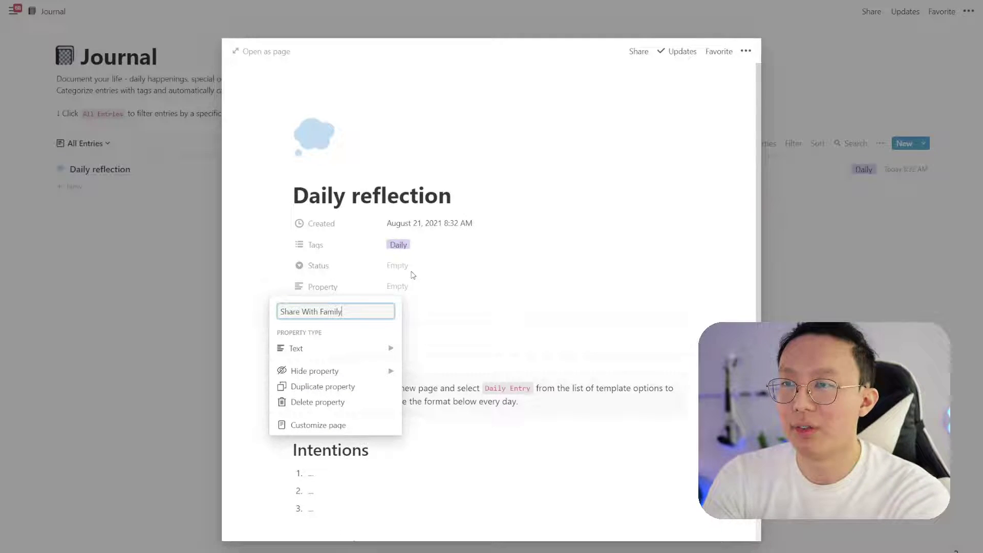
pyautogui.write('y?')
pyautogui.click(325, 348)
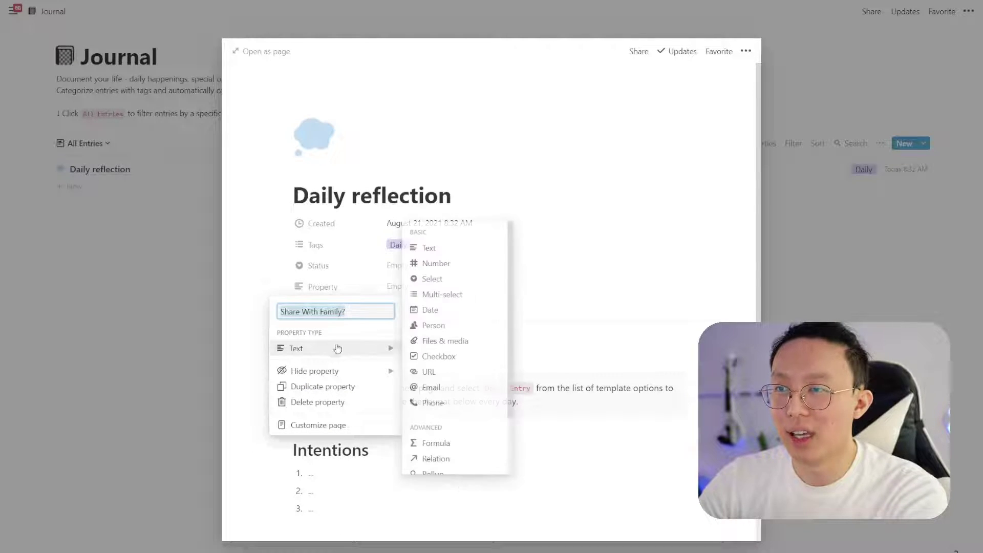
pyautogui.click(435, 356)
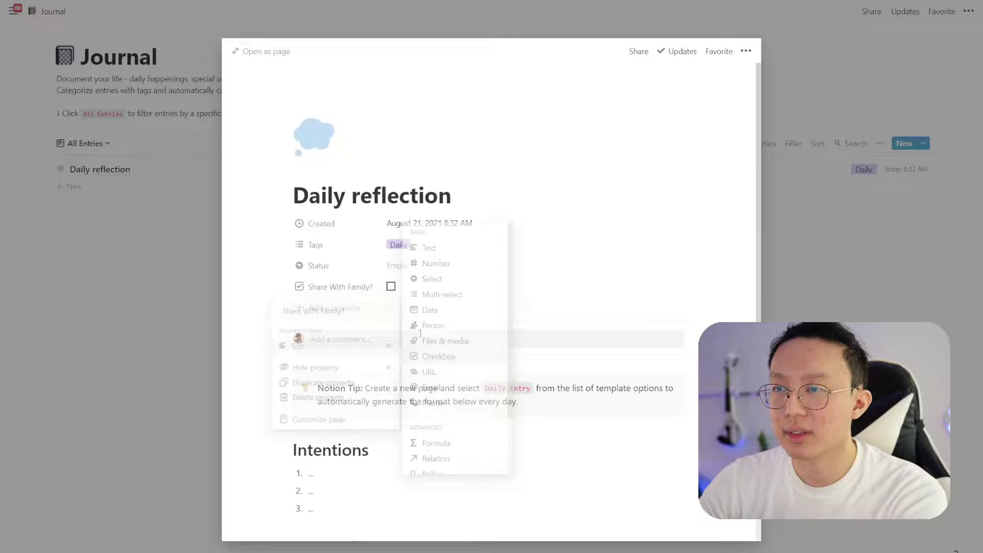
pyautogui.click(351, 308)
pyautogui.write('Family Connection')
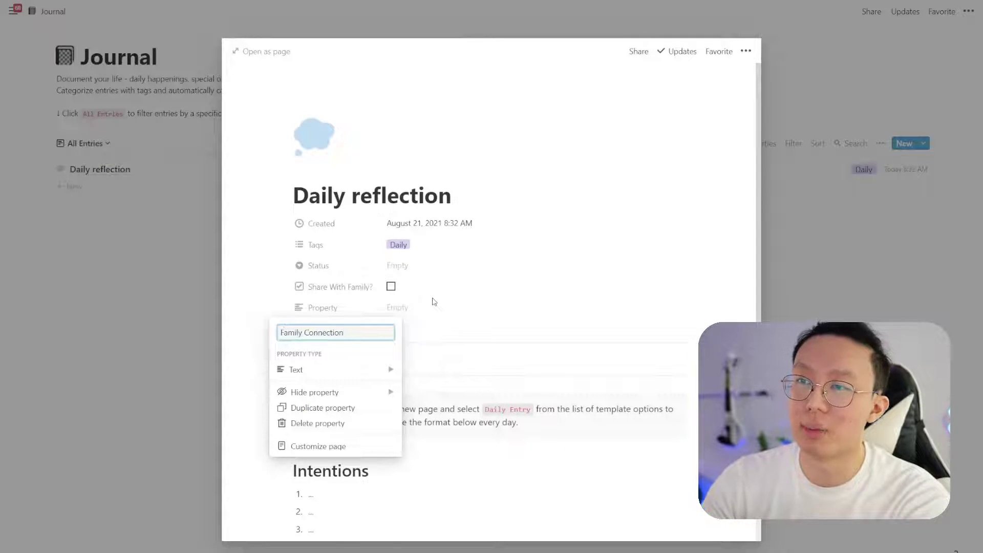
pyautogui.click(434, 302)
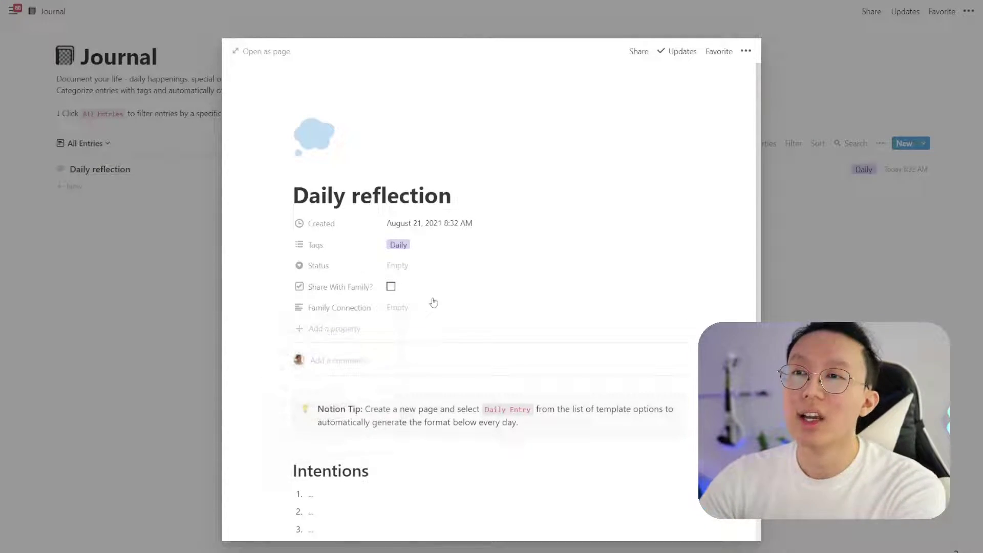
# Change the Status property's type to Number
pyautogui.click(286, 267)
pyautogui.moveTo(328, 336)
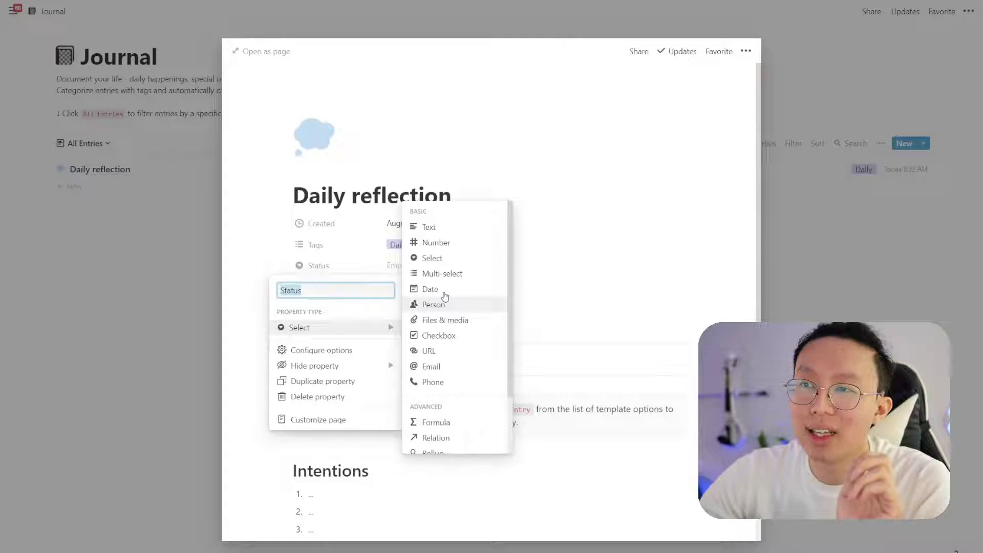
pyautogui.click(441, 243)
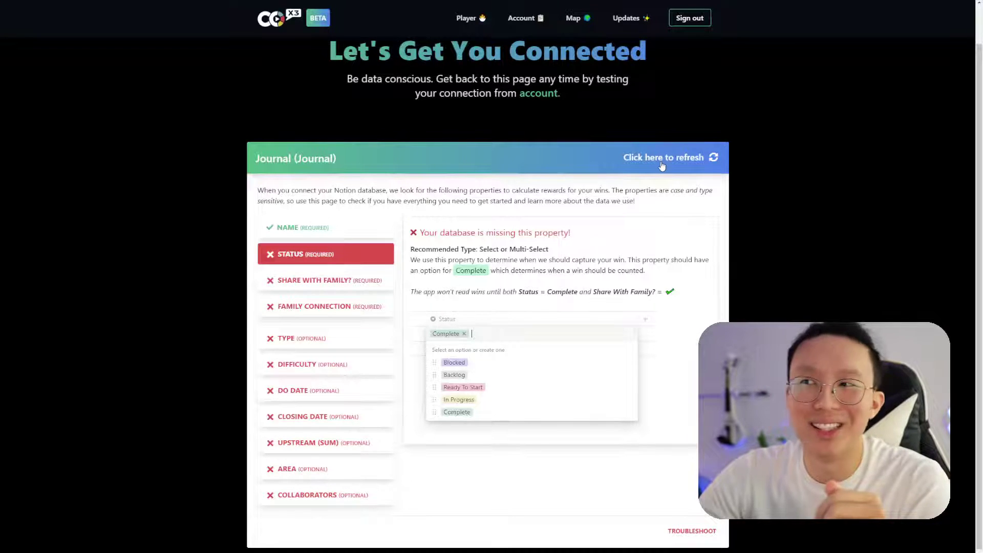
# Refresh the Journal check and read Status's warning recommending a Select or Multi-Select type
pyautogui.click(660, 162)
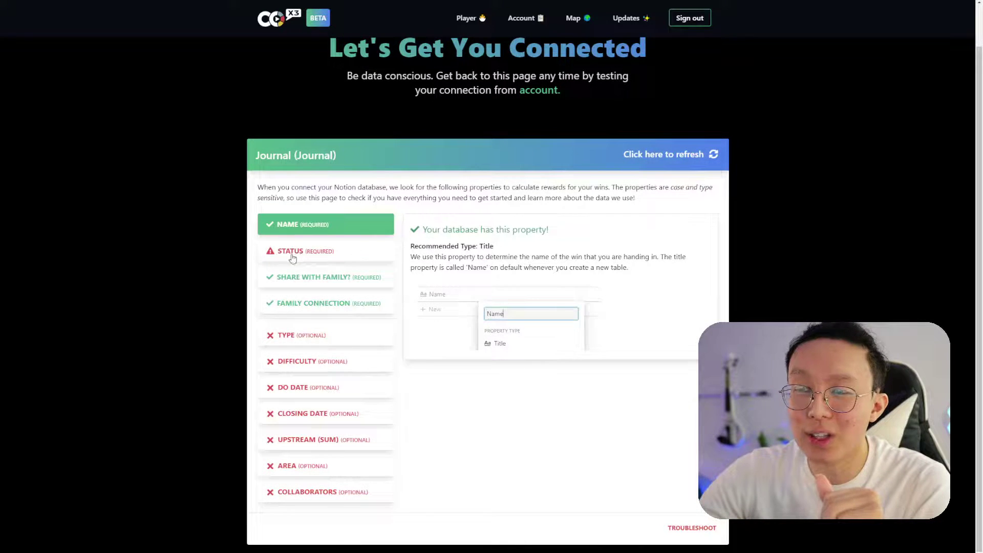
pyautogui.click(292, 258)
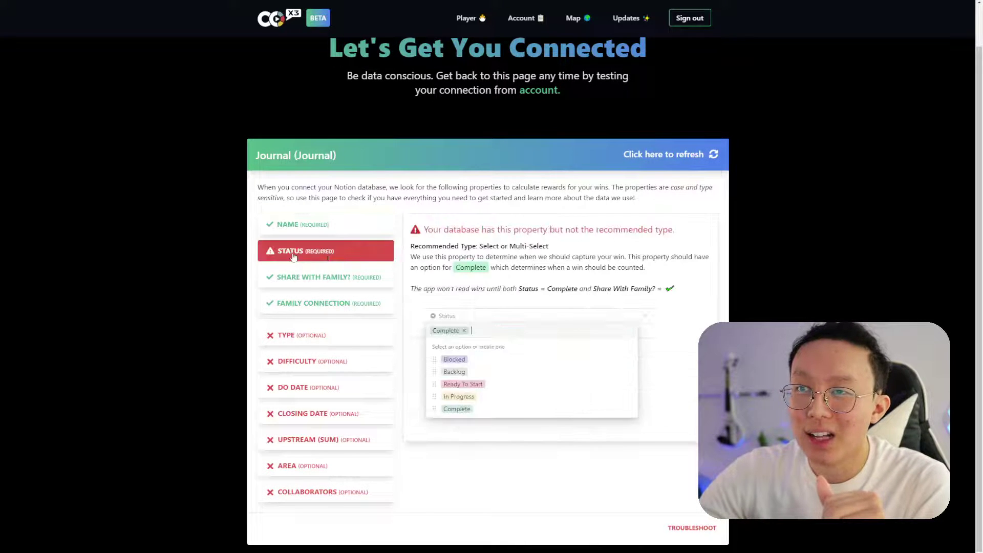
pyautogui.moveTo(513, 229); pyautogui.dragTo(673, 231)
pyautogui.moveTo(480, 247); pyautogui.dragTo(556, 250)
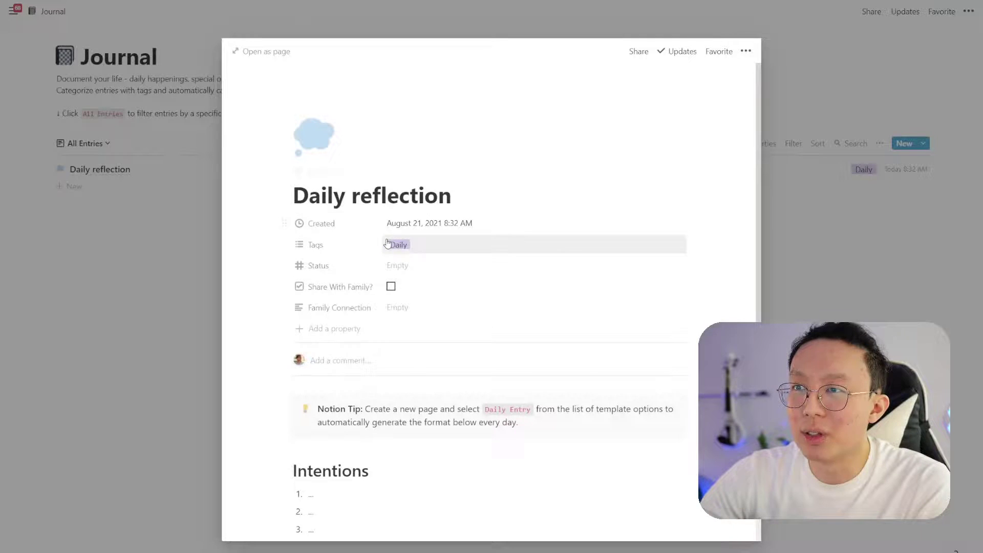
# Turn Status back into a select property and set it to a new Complete option
pyautogui.click(307, 267)
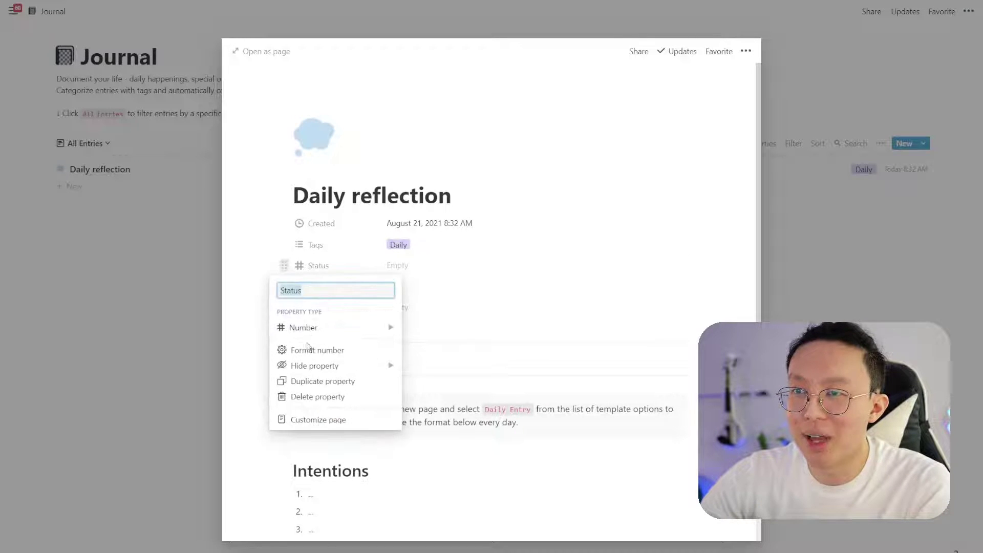
pyautogui.moveTo(318, 328)
pyautogui.click(450, 258)
pyautogui.click(411, 266)
pyautogui.write('Complete')
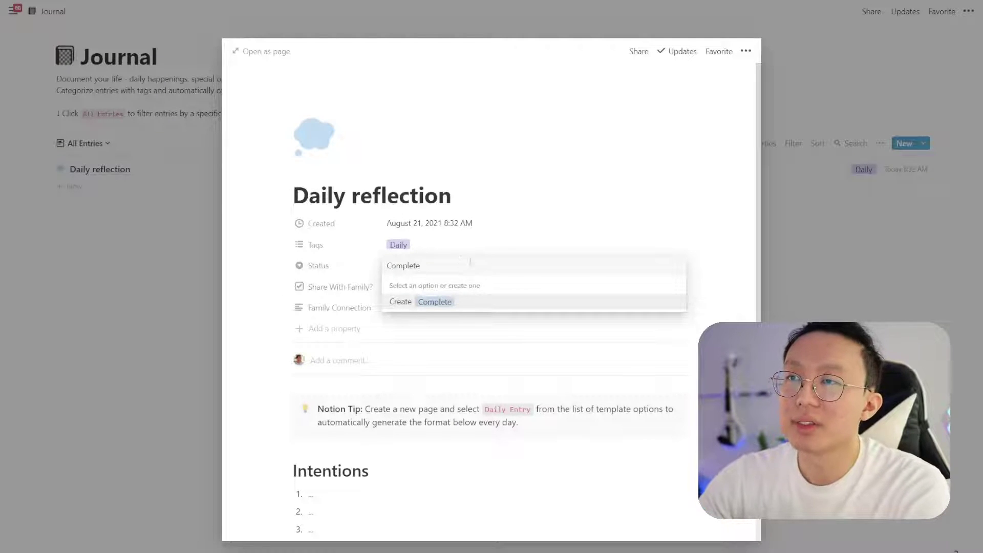
pyautogui.click(457, 309)
# Retitle the entry 'August 21 2021 - Reflection' and tick Share With Family?
pyautogui.moveTo(452, 197); pyautogui.dragTo(288, 205)
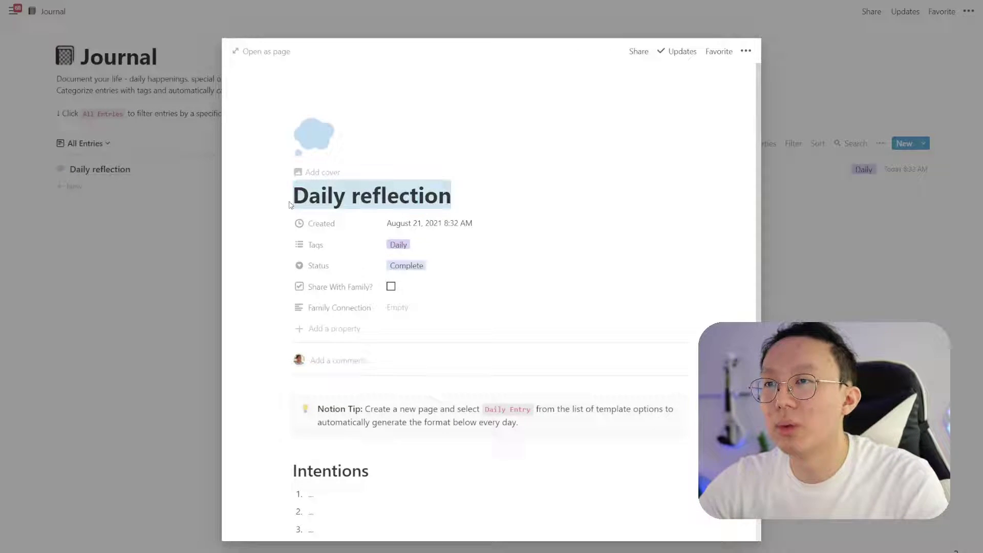
pyautogui.write('August')
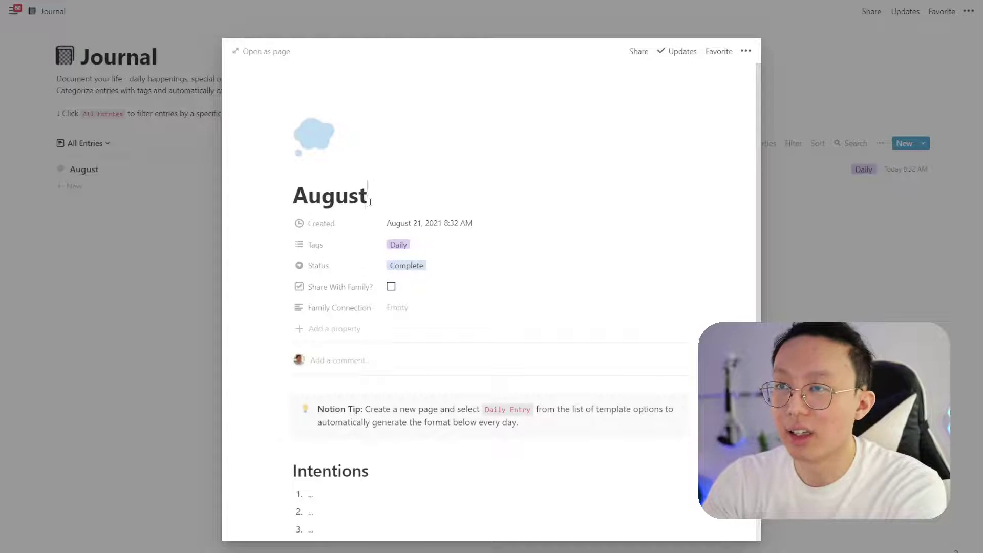
pyautogui.write(' 21 2021')
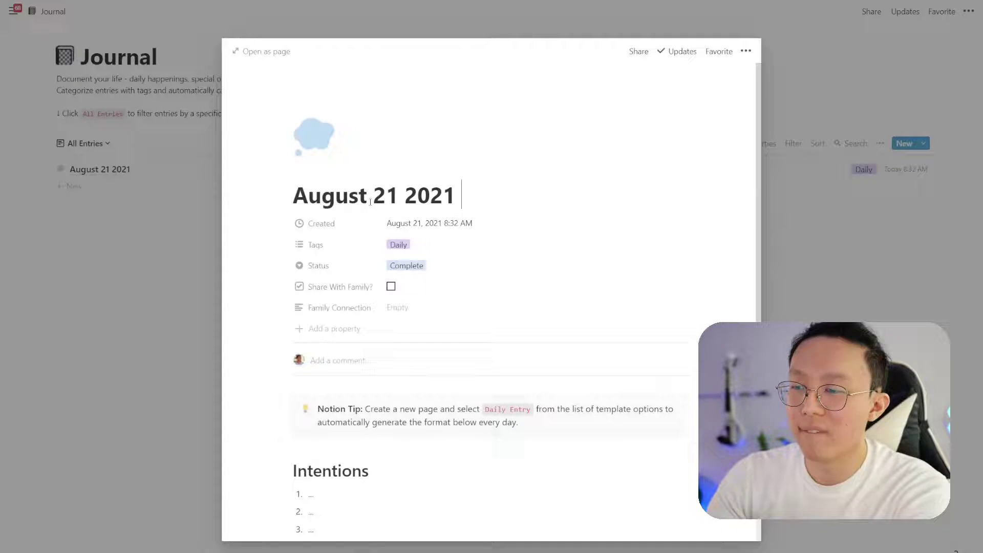
pyautogui.write(' - Reflection')
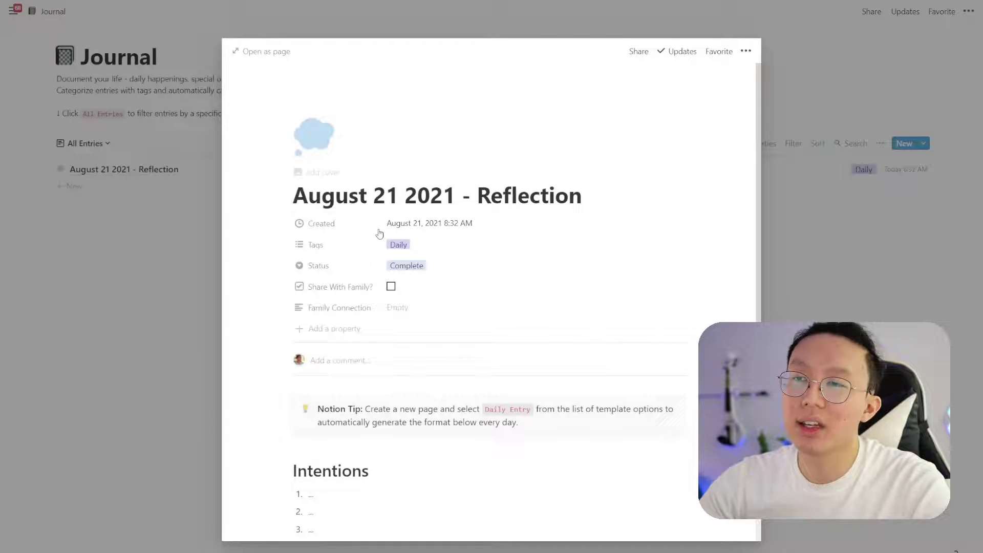
pyautogui.click(391, 286)
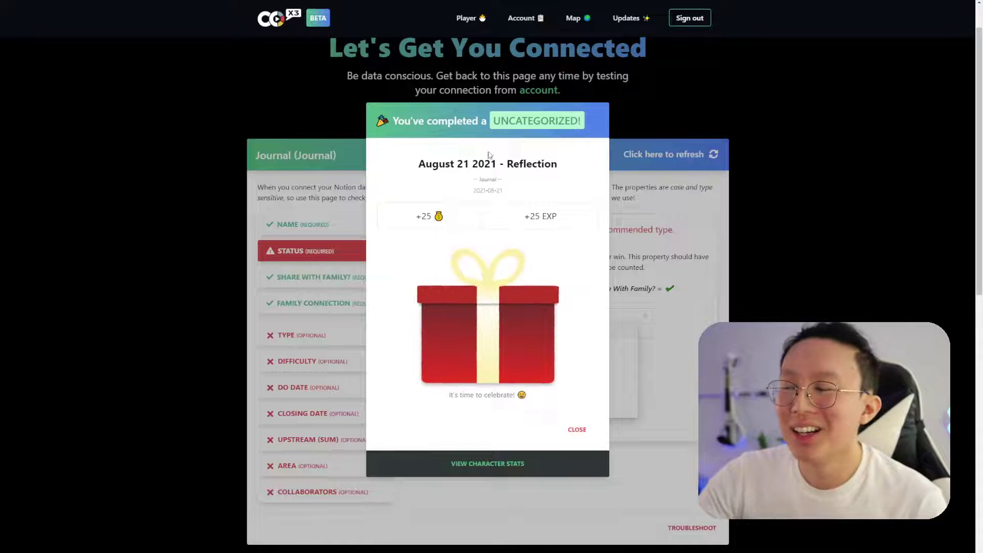
# Open the reward gift, view character stats, and reopen the August 21 2021 - Reflection win card
pyautogui.click(511, 332)
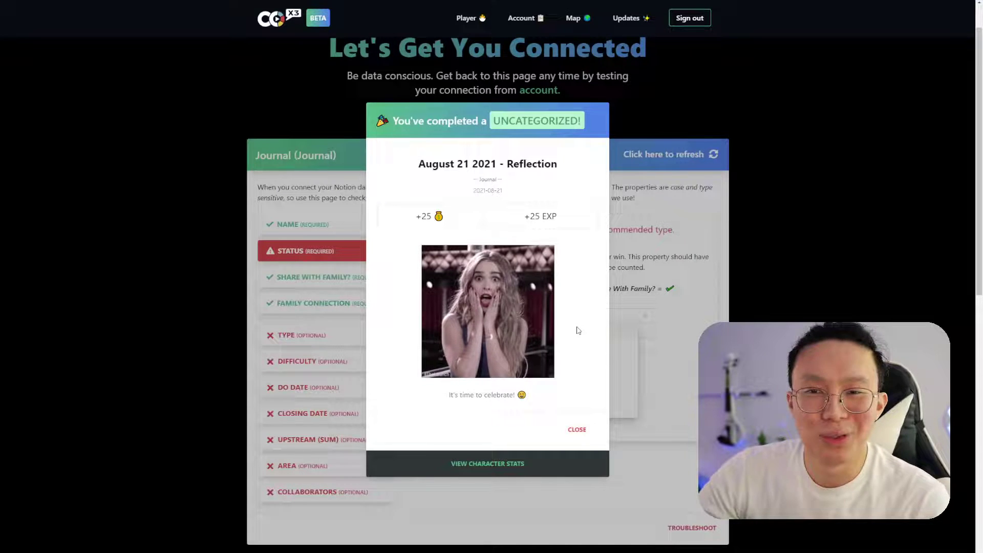
pyautogui.click(510, 465)
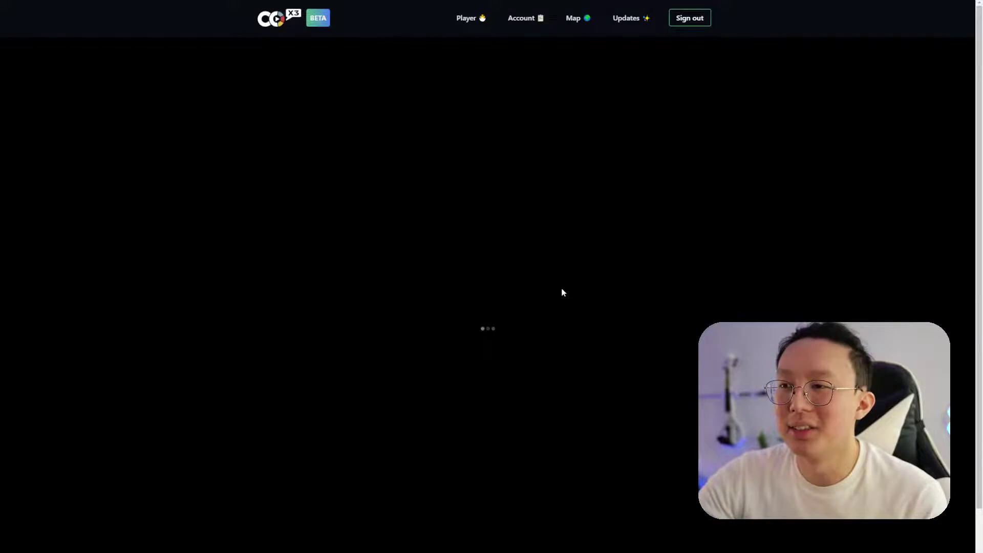
pyautogui.scroll(-2, 466, 369)
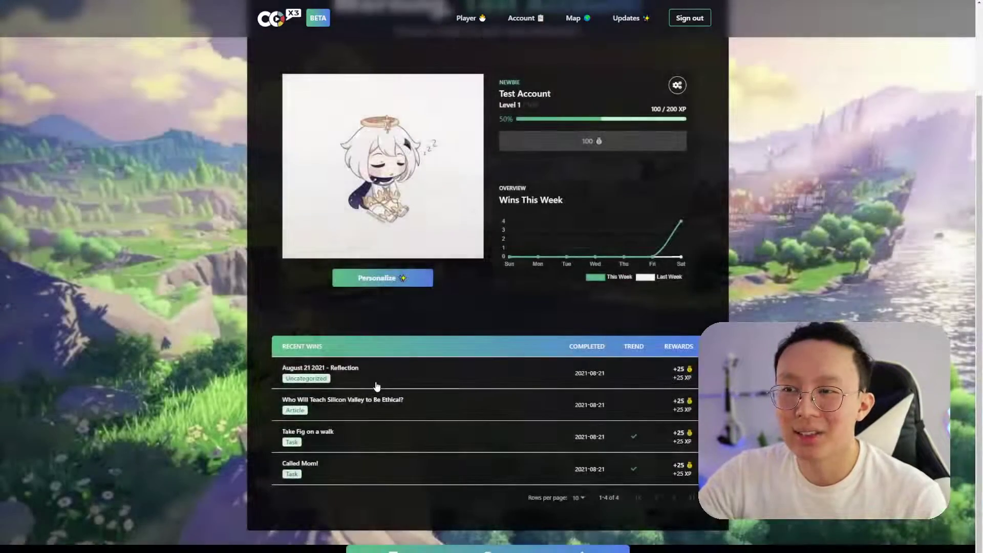
pyautogui.click(384, 381)
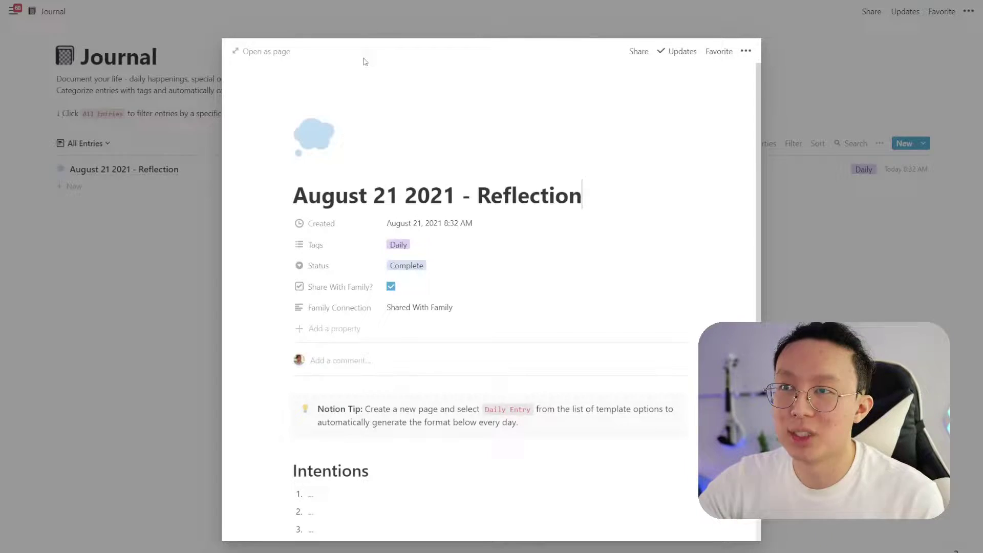
# Add a Type select property to the entry set to a new Reflection option
pyautogui.click(348, 328)
pyautogui.write('Type')
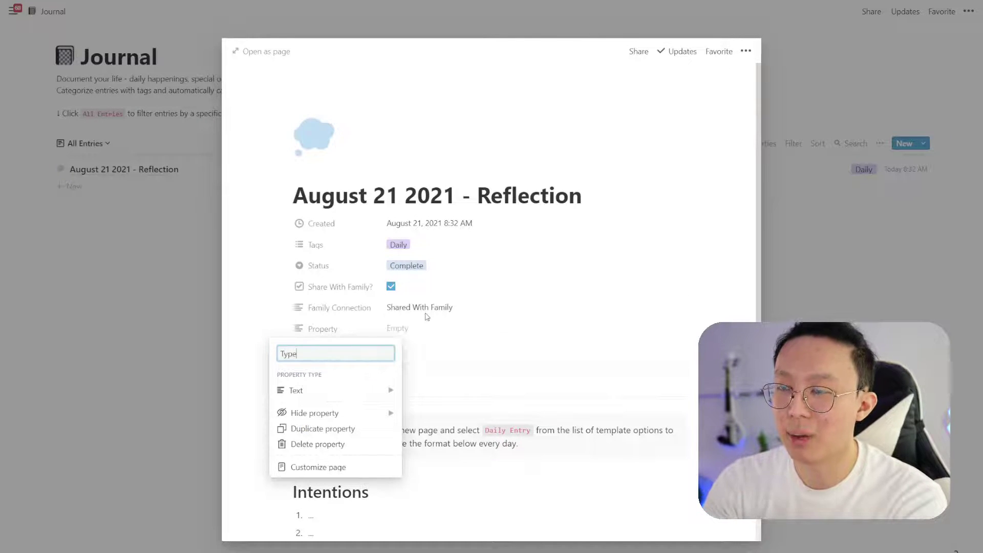
pyautogui.moveTo(347, 394)
pyautogui.click(450, 322)
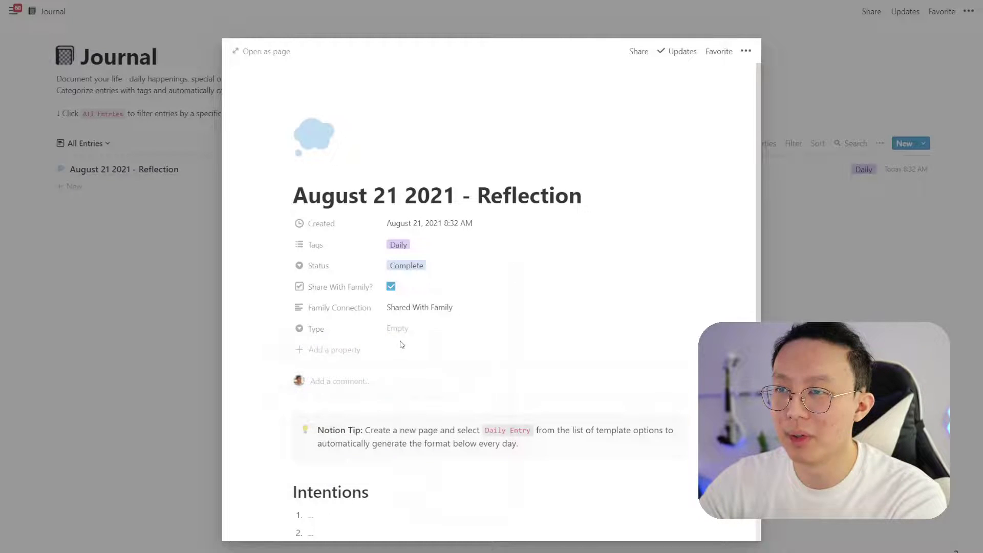
pyautogui.click(411, 330)
pyautogui.write('Refl')
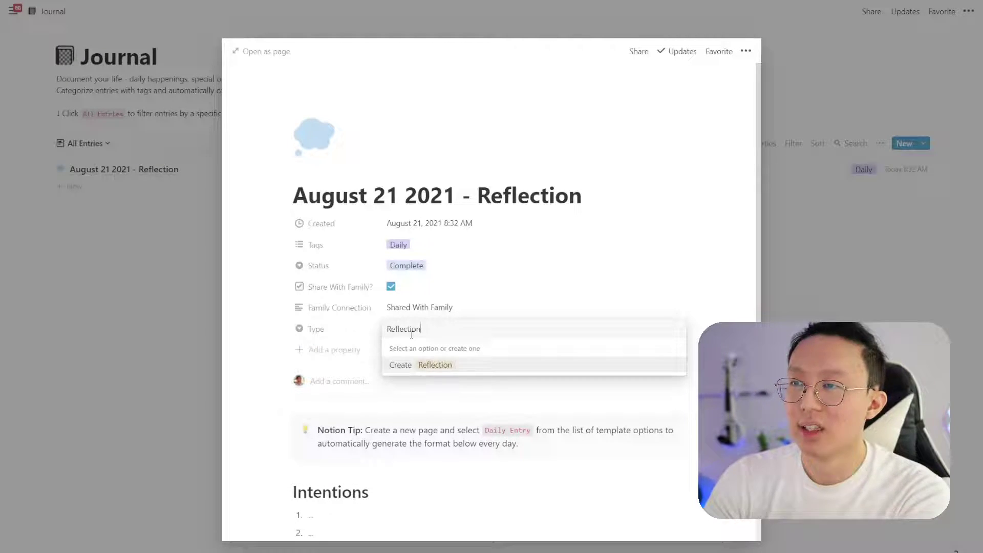
pyautogui.write('ection')
pyautogui.click(443, 366)
# Shorten the title to 'August 21 2021', clear Family Connection, and move Type above Tags
pyautogui.moveTo(457, 199); pyautogui.dragTo(585, 199)
pyautogui.press('BackSpace')
pyautogui.click(414, 310)
pyautogui.hotkey('ctrl', 'a')
pyautogui.press('BackSpace')
pyautogui.press('Escape')
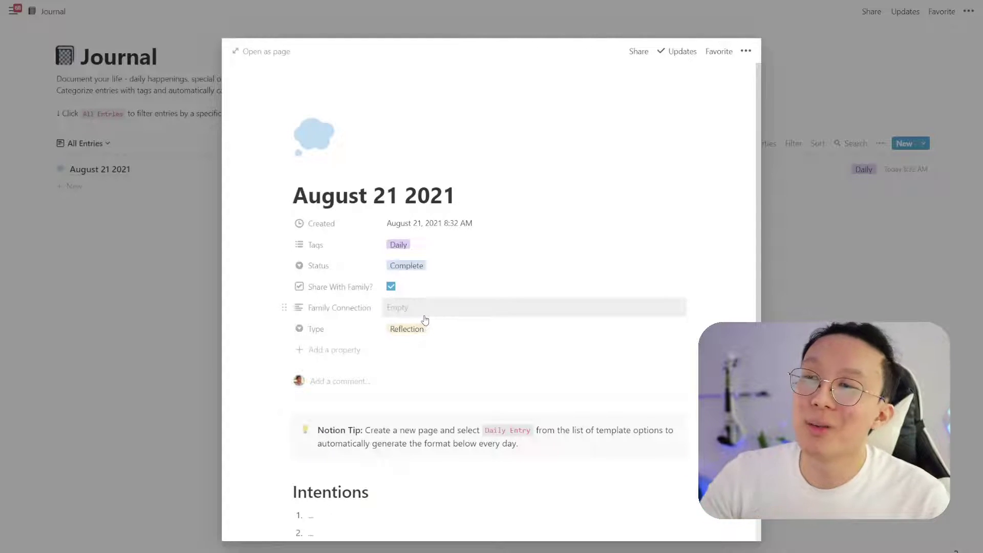
pyautogui.moveTo(284, 328); pyautogui.dragTo(348, 250)
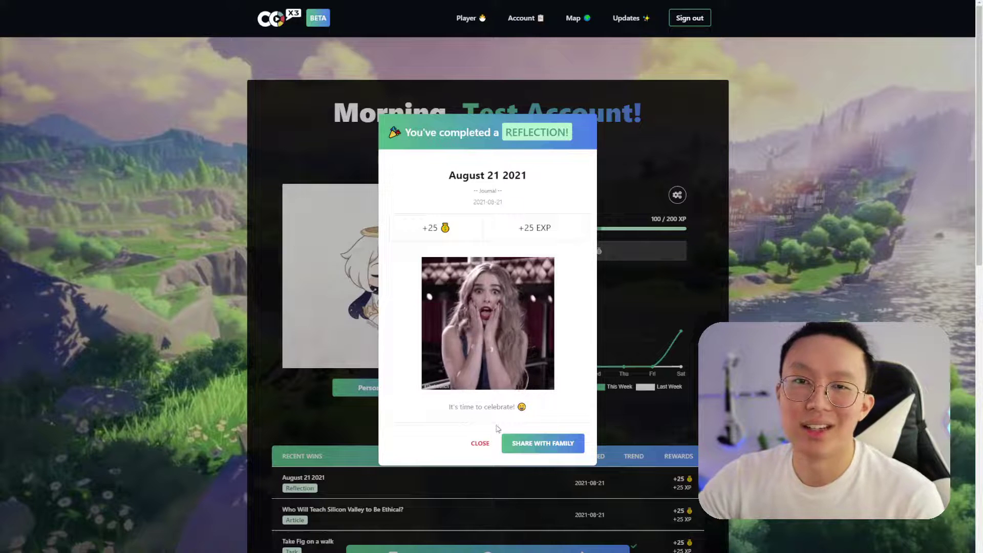
# Close the Reflection reward card for August 21 2021 to return to the dashboard
pyautogui.click(481, 443)
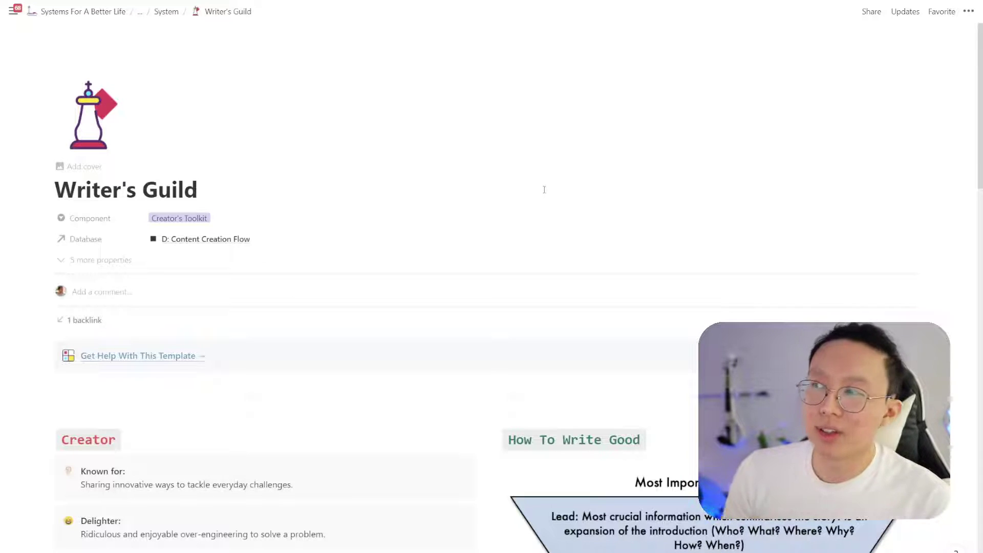
# Open the Letters database as a full page and verify it's shared with Co-x3 Family Connection
pyautogui.scroll(-12, 541, 231)
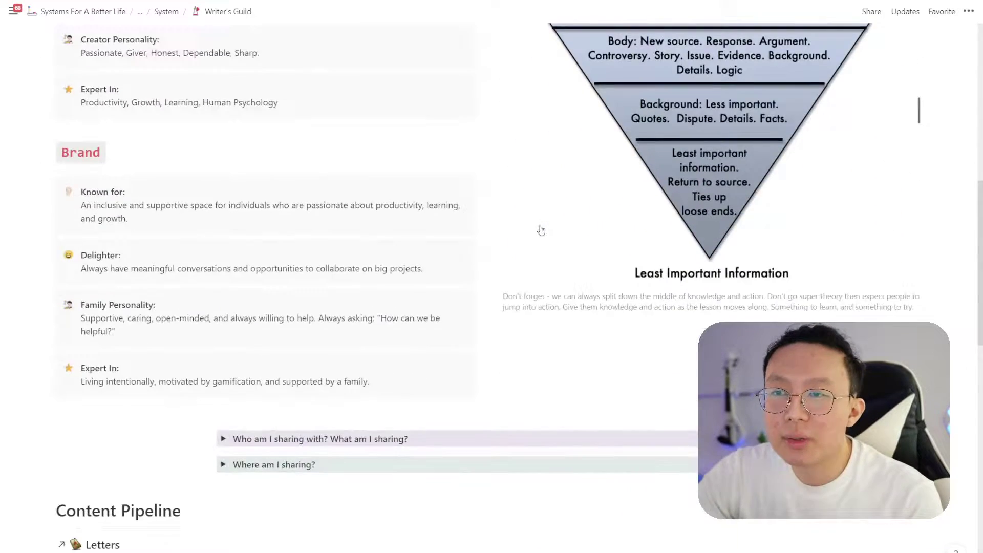
pyautogui.scroll(-1, 541, 230)
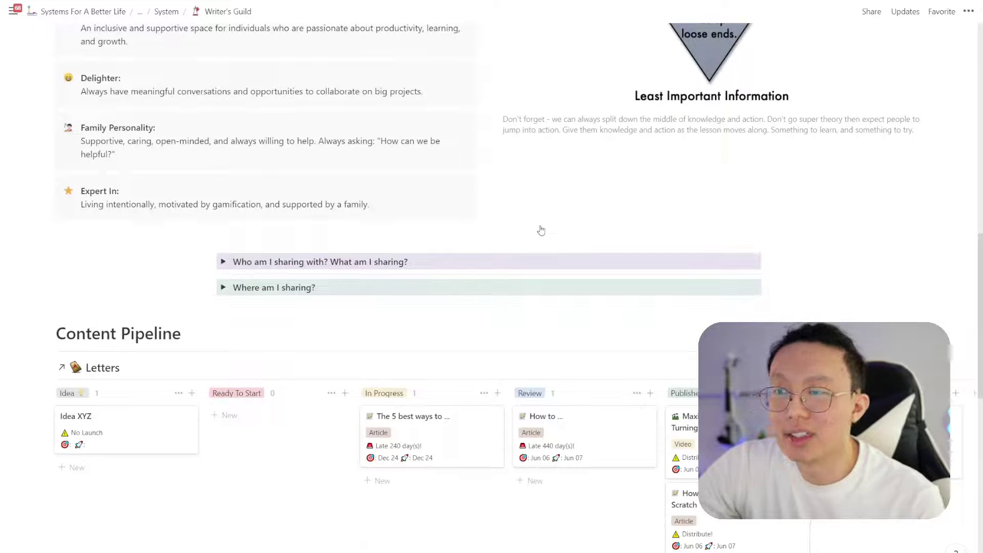
pyautogui.scroll(-3, 540, 229)
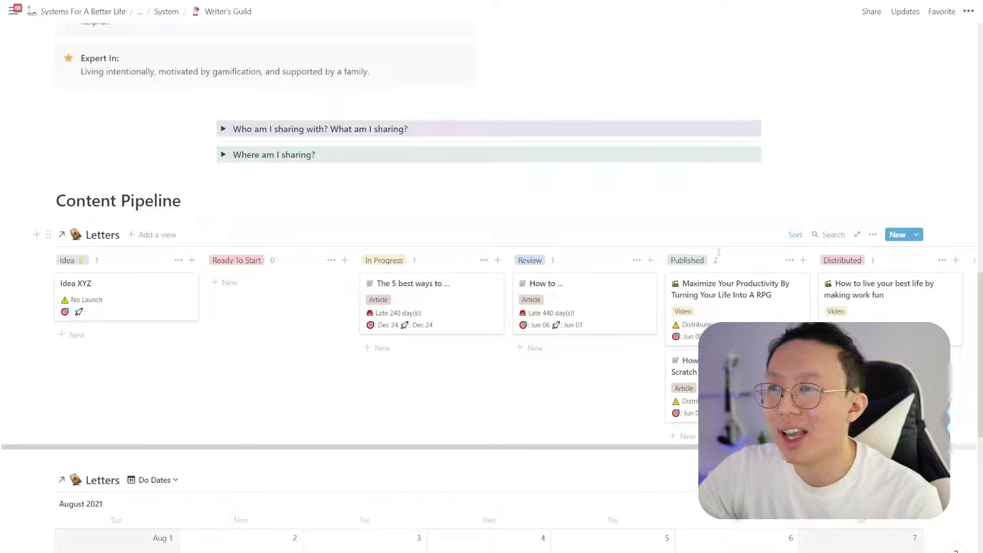
pyautogui.click(857, 234)
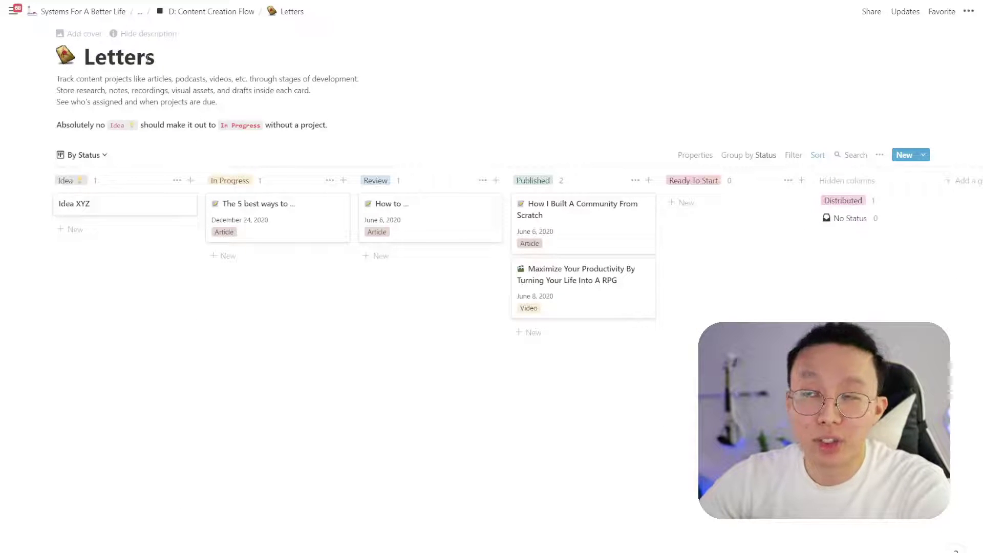
pyautogui.click(871, 11)
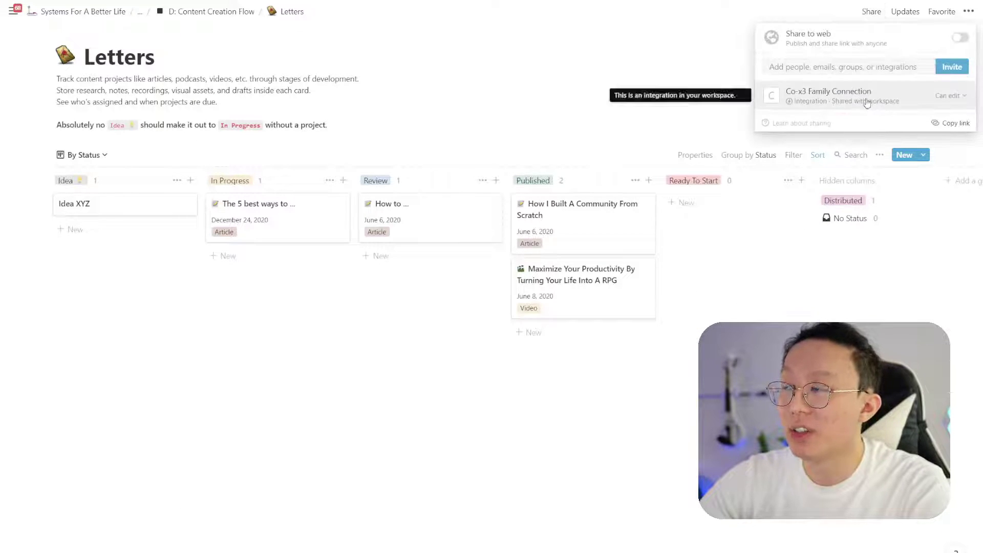
pyautogui.click(947, 123)
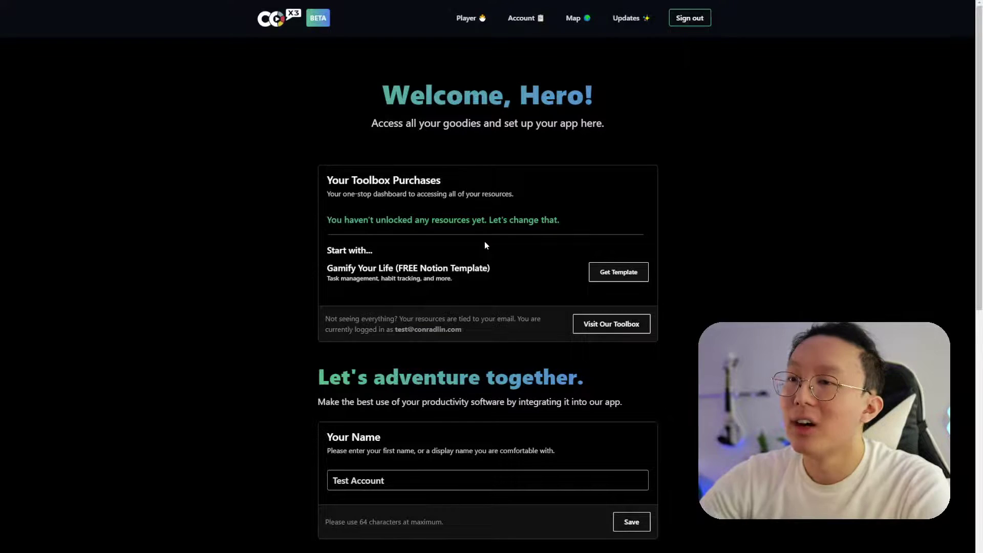
pyautogui.scroll(-6, 484, 244)
# Paste the Letters database ID into Co-x3's Notion connection, then save and retest after the invalid-credentials error
pyautogui.click(470, 369)
pyautogui.hotkey('ctrl', 'a')
pyautogui.hotkey('ctrl', 'v')
pyautogui.click(604, 421)
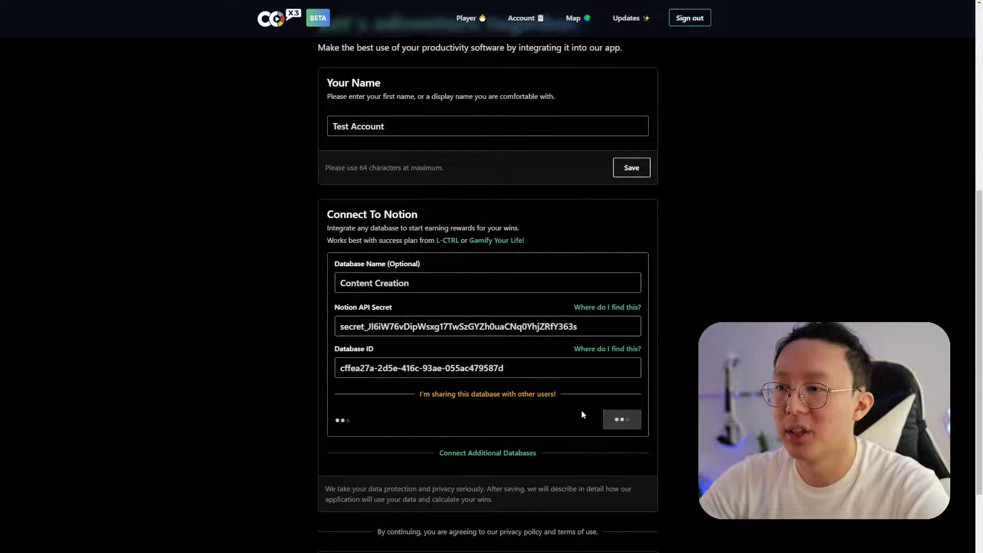
pyautogui.click(500, 403)
pyautogui.click(492, 240)
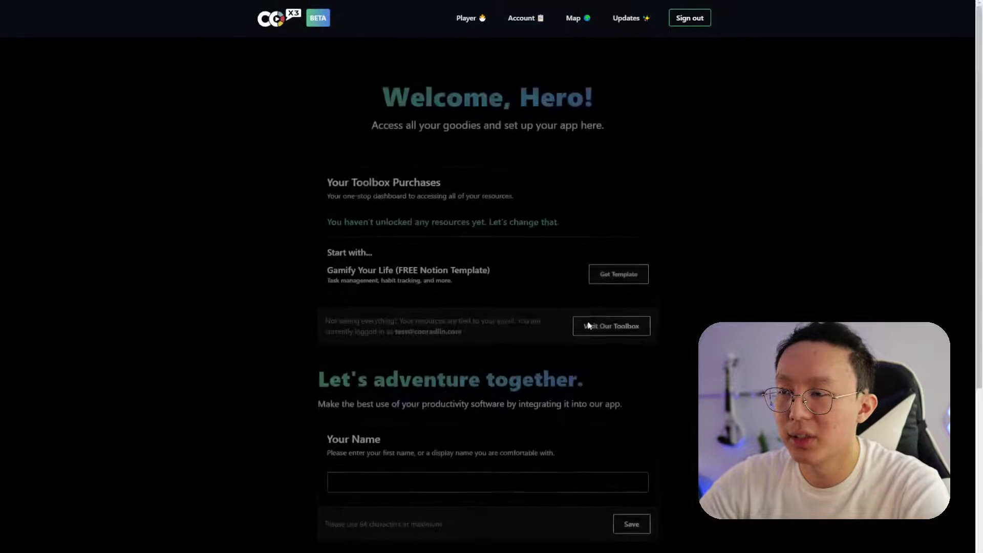
pyautogui.scroll(-8, 544, 288)
pyautogui.click(609, 375)
pyautogui.click(479, 402)
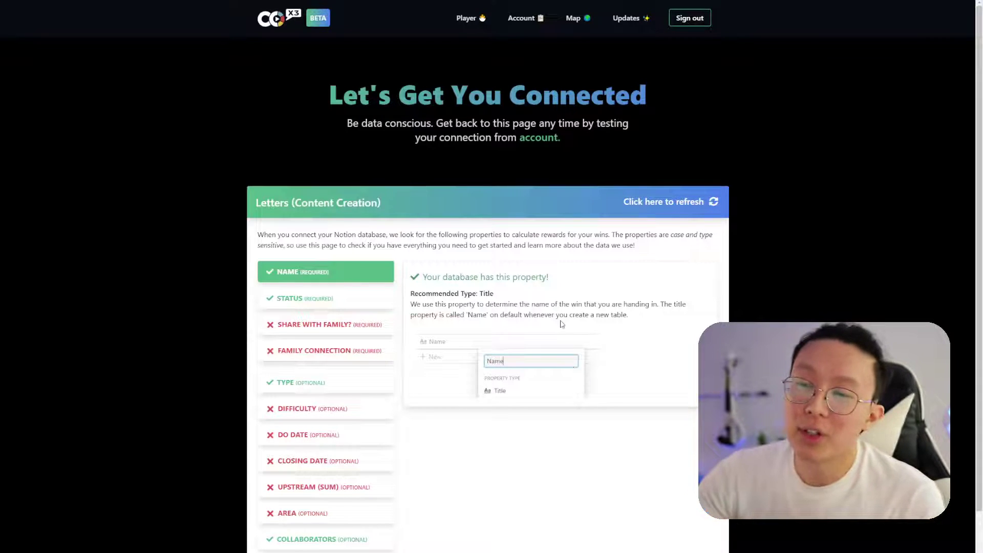
# Review the requirements for Status, Share With Family? and Family Connection in the property checklist
pyautogui.scroll(-1, 404, 302)
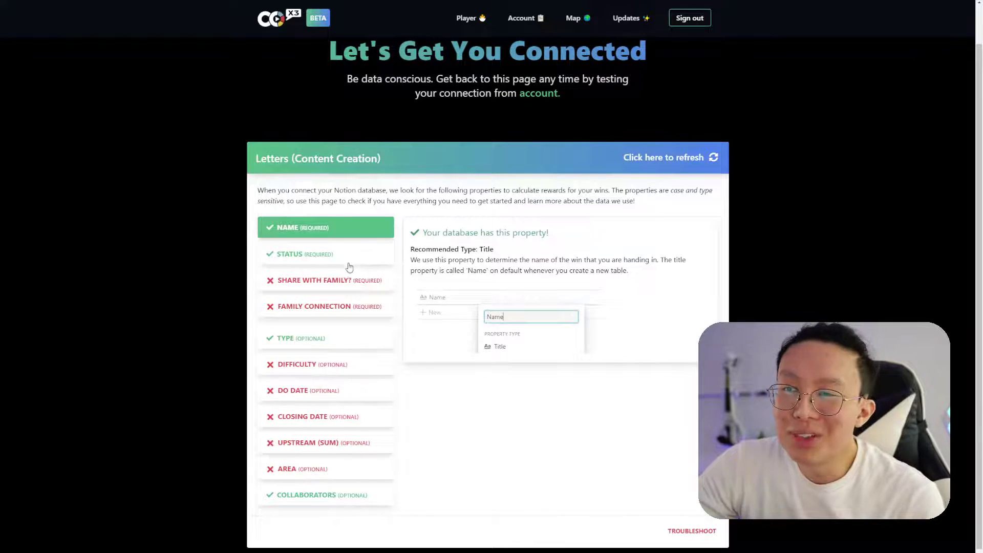
pyautogui.click(349, 262)
pyautogui.click(353, 289)
pyautogui.click(356, 314)
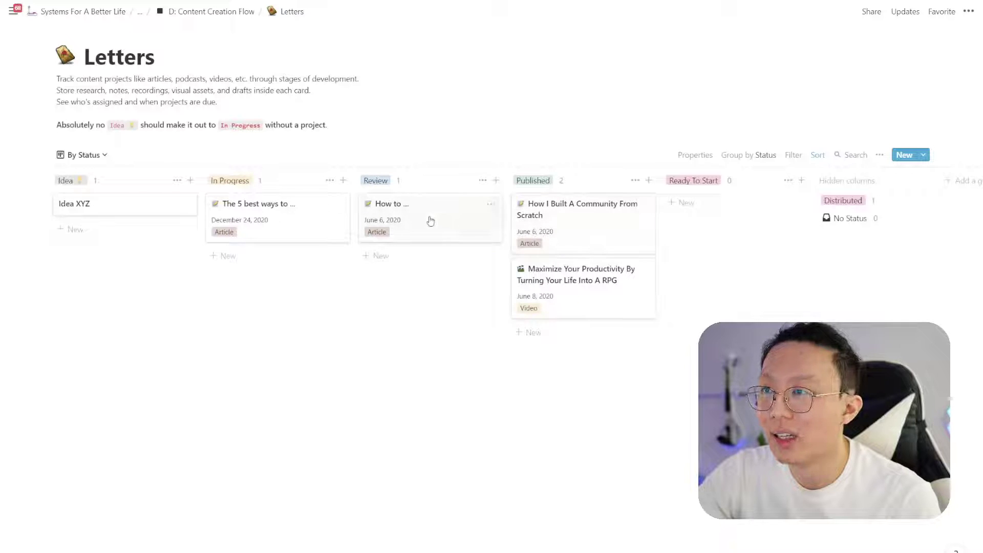
# On the 'How I Built A Community From Scratch' entry, move Ready To Start up below Idea
pyautogui.click(581, 233)
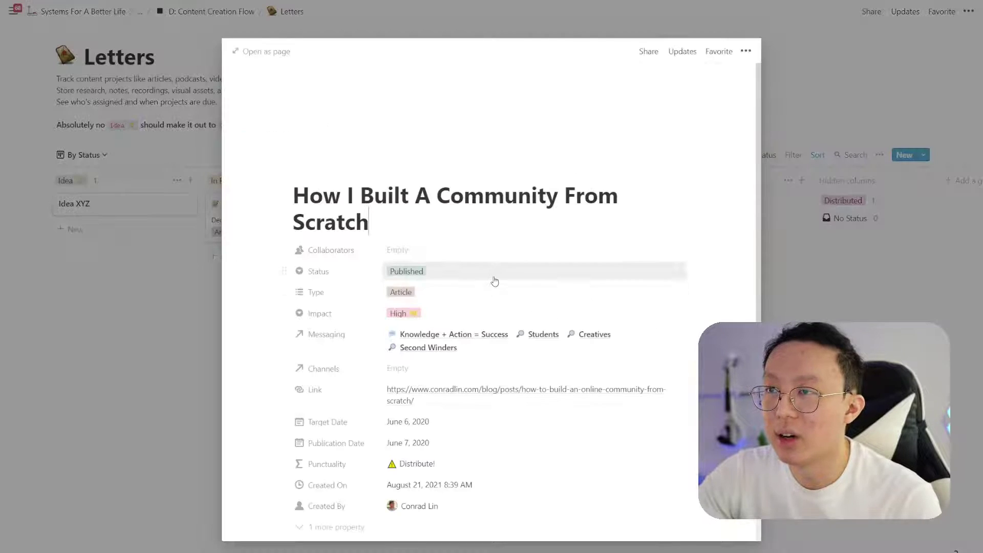
pyautogui.click(463, 231)
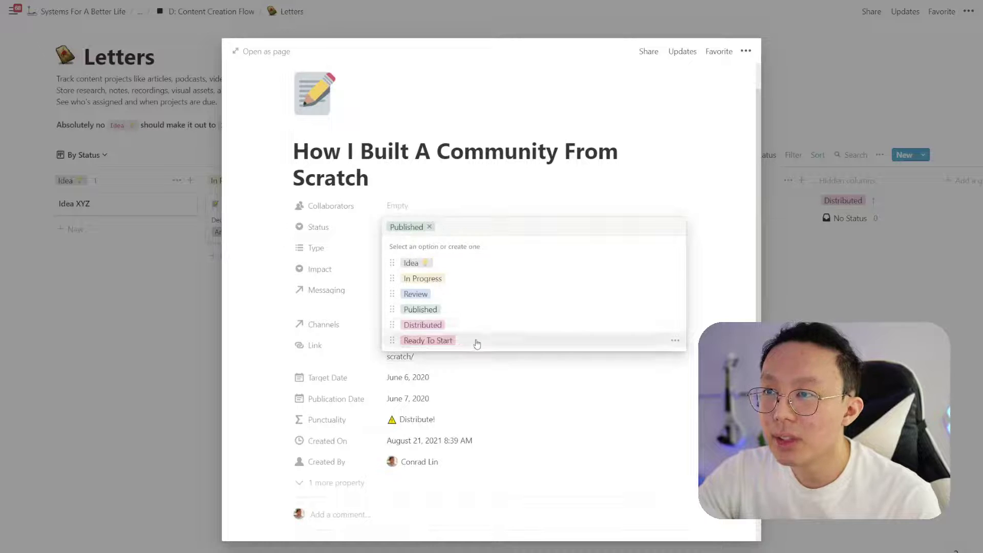
pyautogui.moveTo(446, 346); pyautogui.dragTo(444, 279)
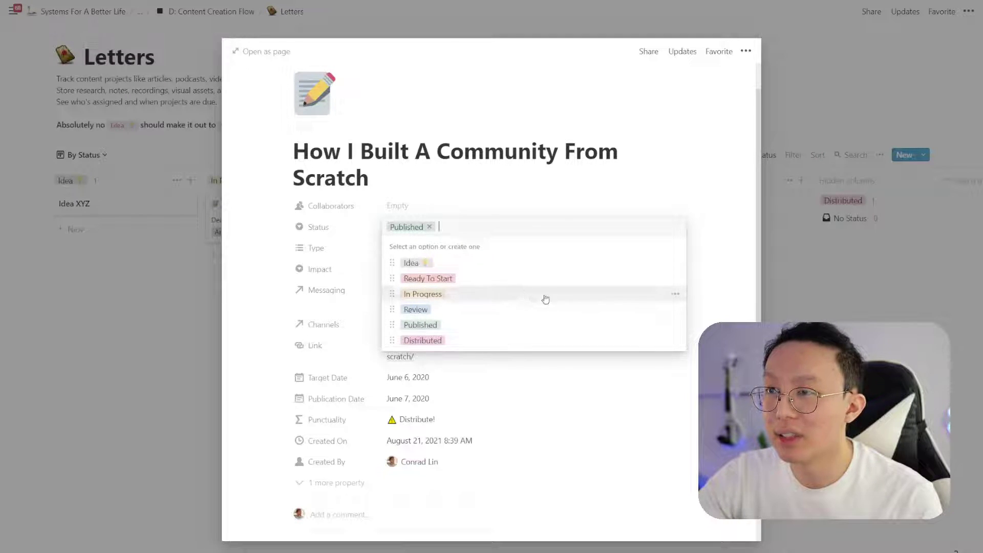
# Rename the Distributed status to Complete and set this entry's status to Complete
pyautogui.click(673, 343)
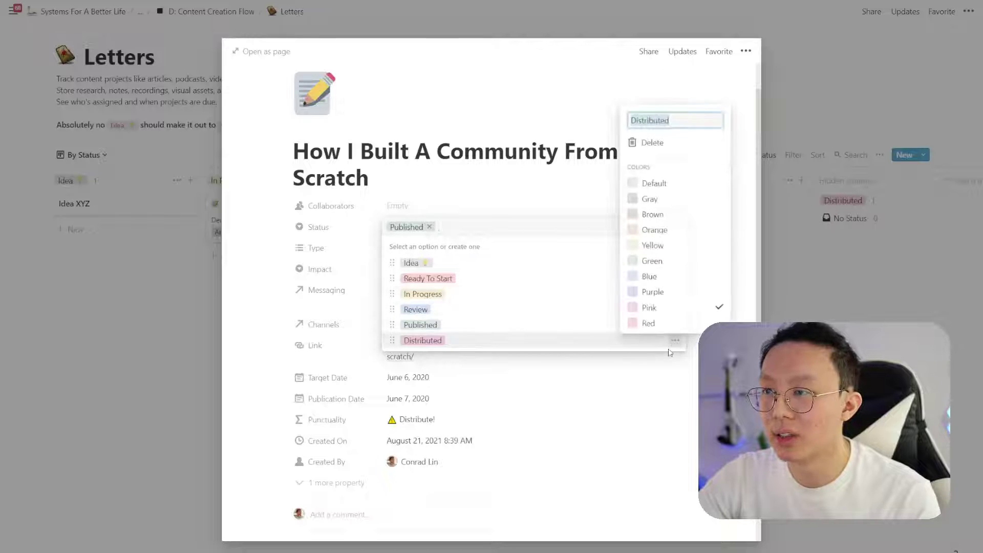
pyautogui.write('Complete')
pyautogui.press('Return')
pyautogui.press('Escape')
pyautogui.click(432, 230)
pyautogui.click(451, 340)
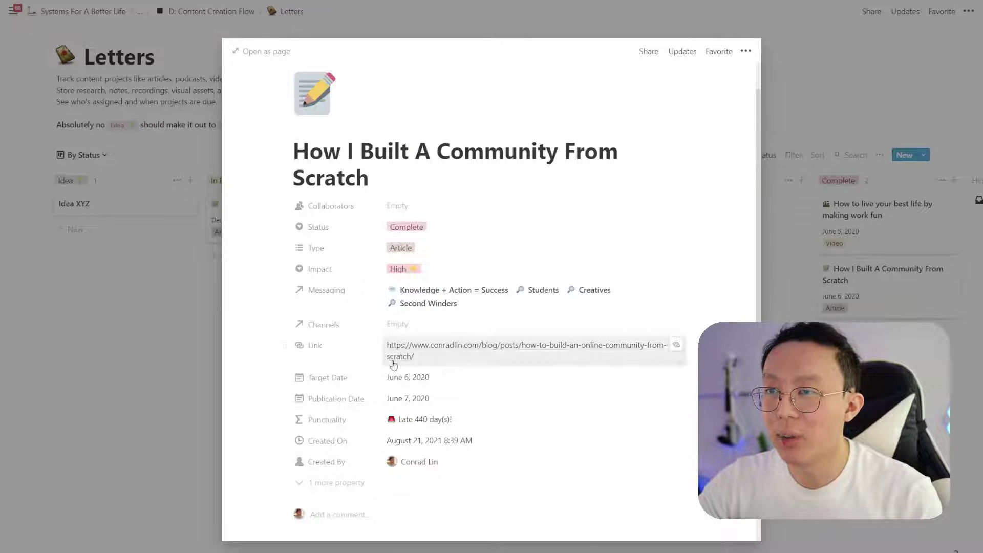
pyautogui.scroll(-1, 394, 364)
# Add a Checkbox property named 'Share With Family?' to the Letters entries
pyautogui.click(351, 439)
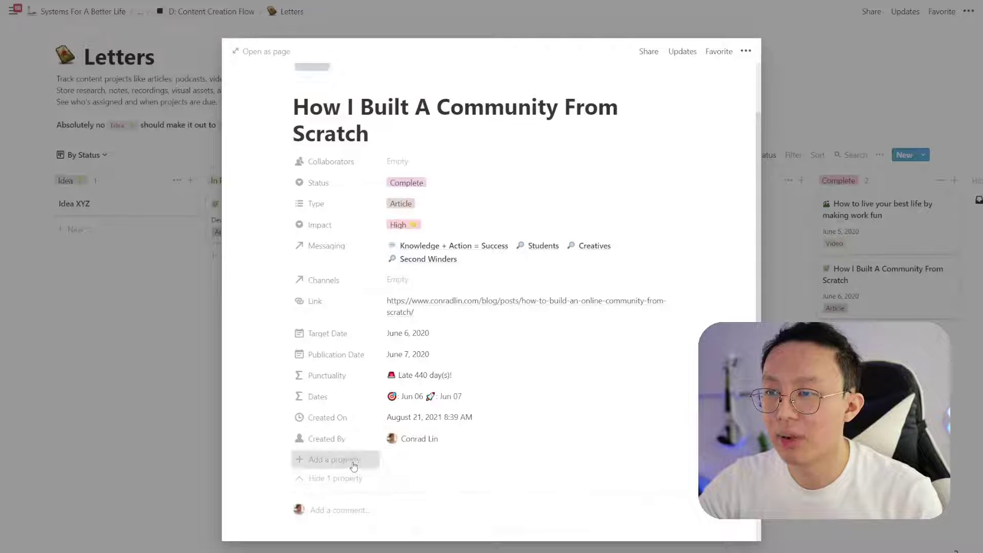
pyautogui.click(352, 467)
pyautogui.write('Share With')
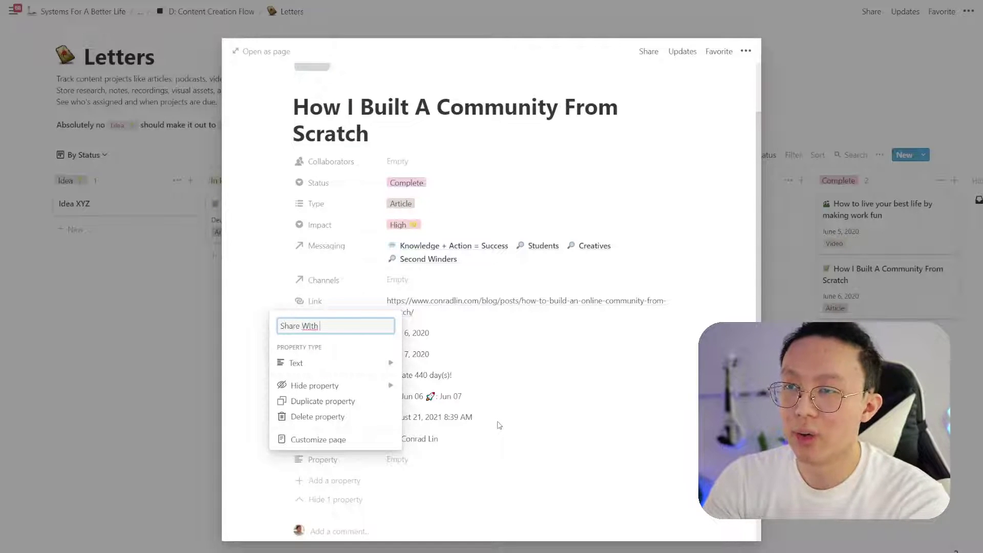
pyautogui.write(' Family?')
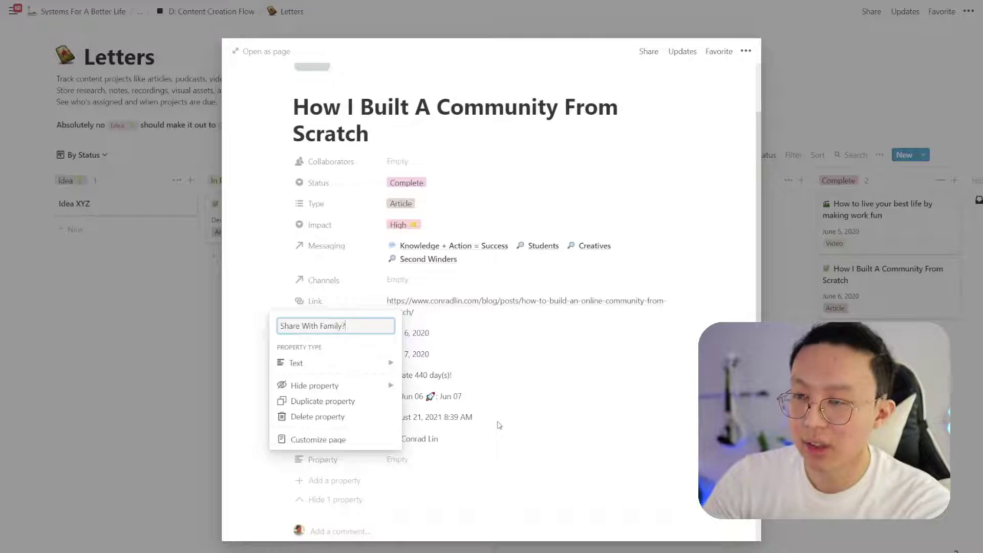
pyautogui.click(379, 363)
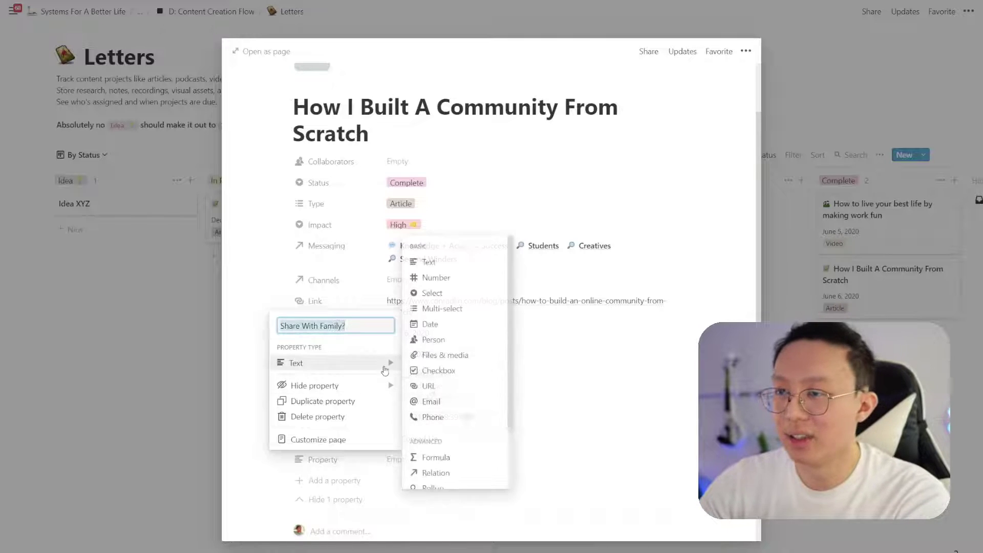
pyautogui.scroll(-2, 458, 417)
pyautogui.click(456, 328)
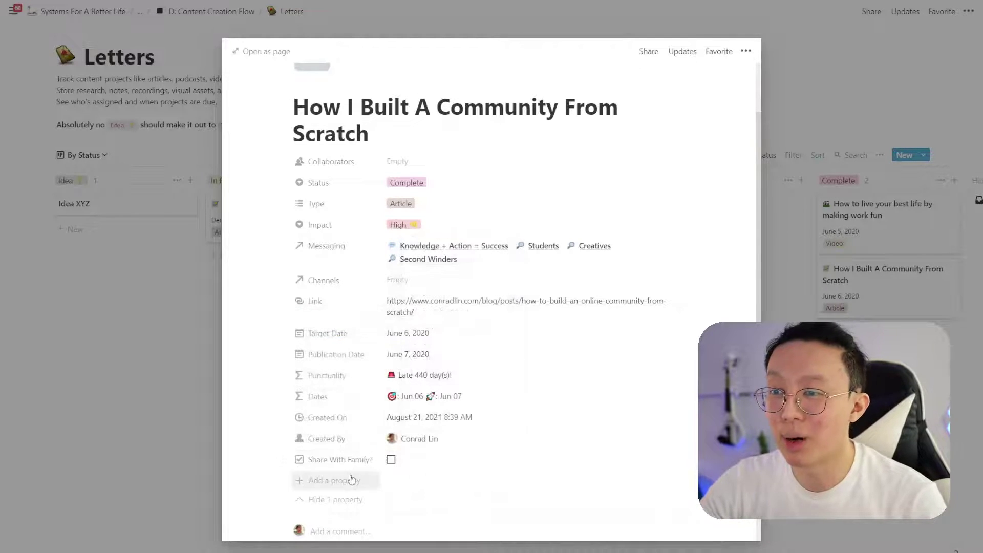
# Add a 'Family Connection' property and tick Share With Family? for the community article
pyautogui.click(322, 481)
pyautogui.write('Family Connection')
pyautogui.press('Return')
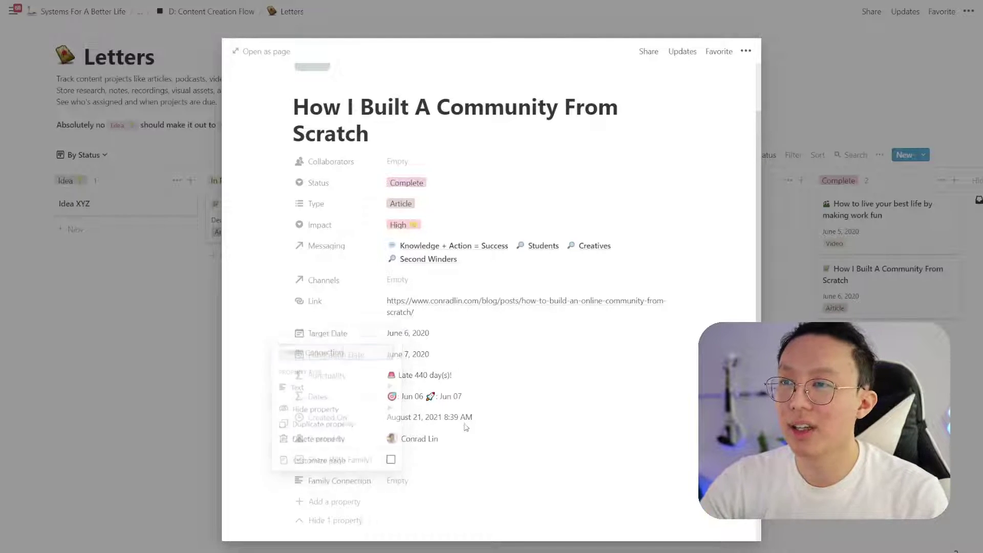
pyautogui.click(435, 460)
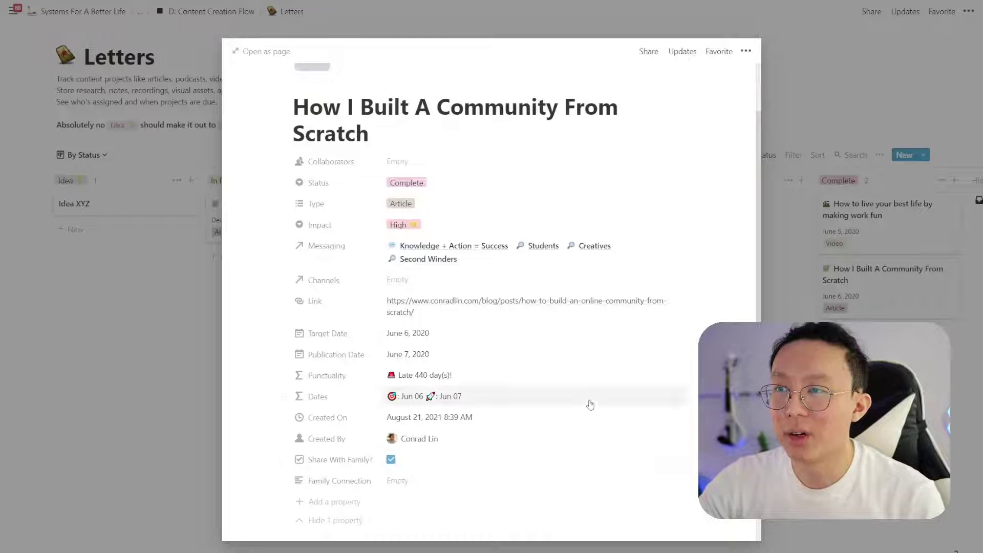
pyautogui.scroll(3, 593, 169)
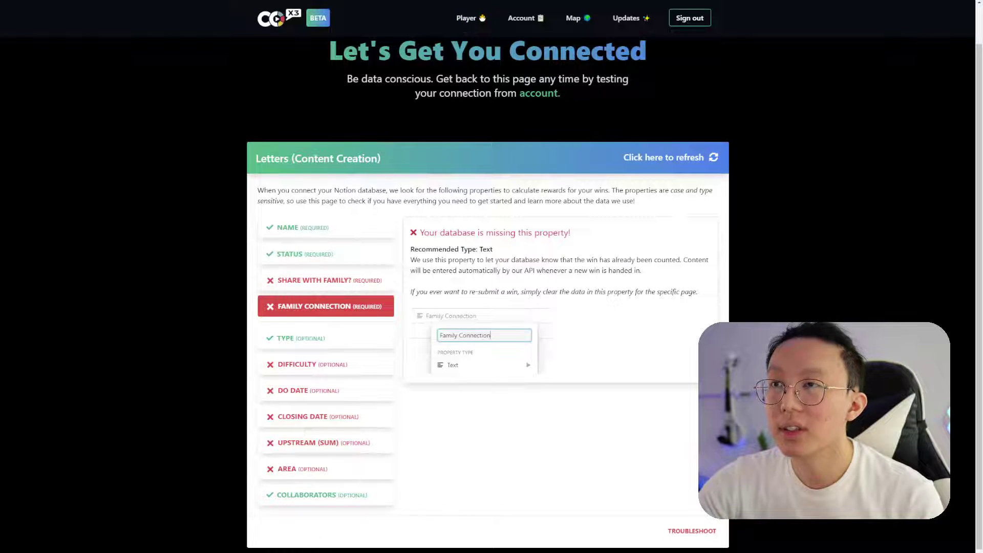
# Refresh Co-x3's Letters property check so Share With Family? and Family Connection now pass
pyautogui.click(674, 156)
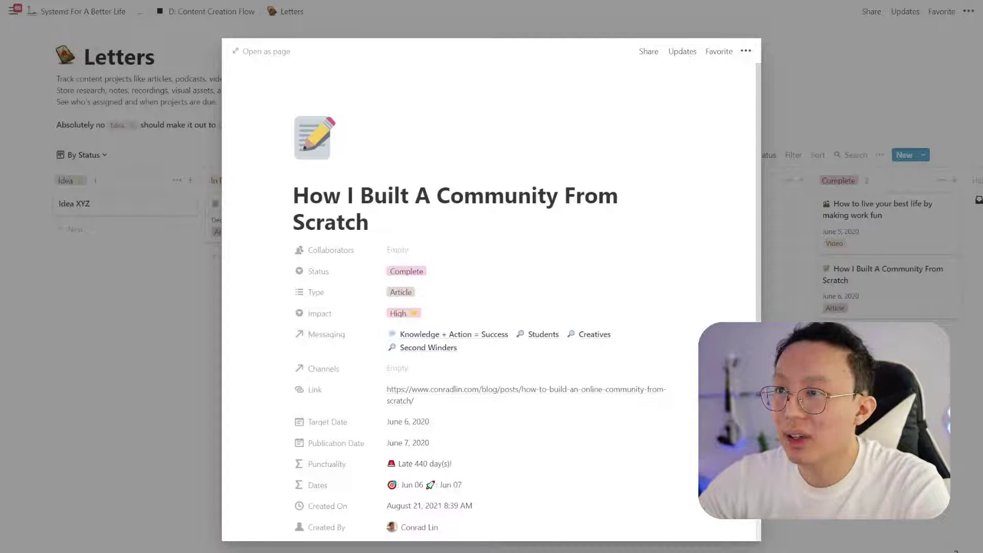
pyautogui.scroll(-3, 518, 221)
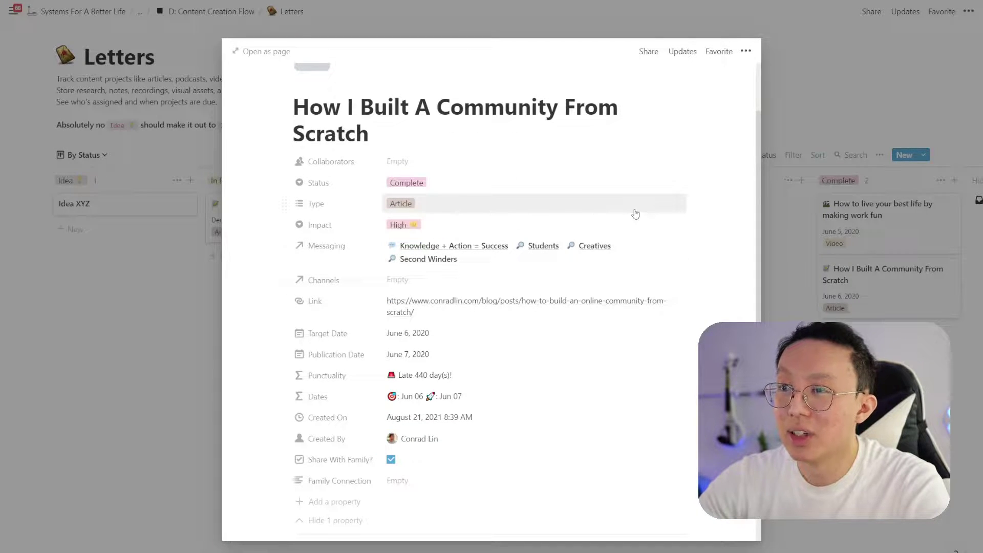
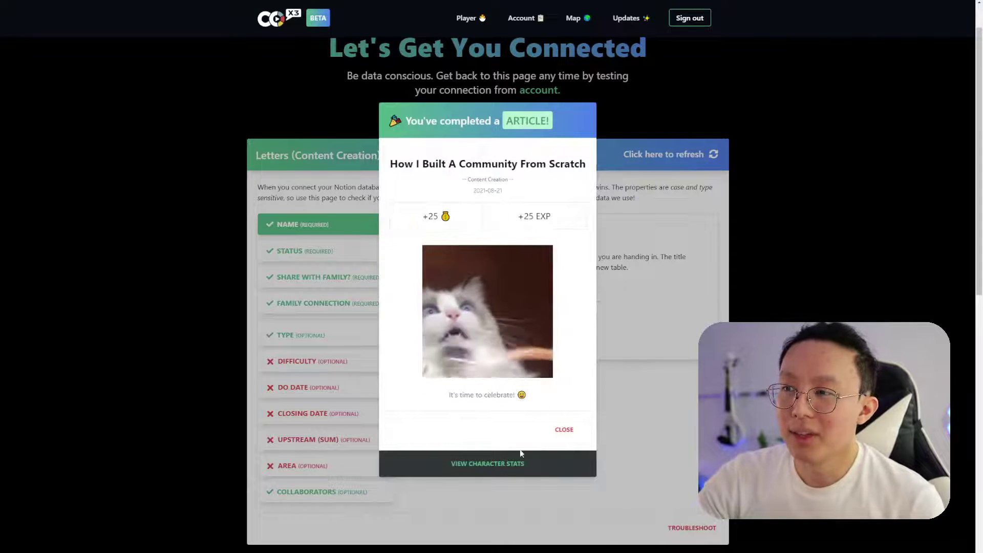
# Open Co-x3's character stats dashboard and scroll down to the Recent Wins table
pyautogui.click(503, 464)
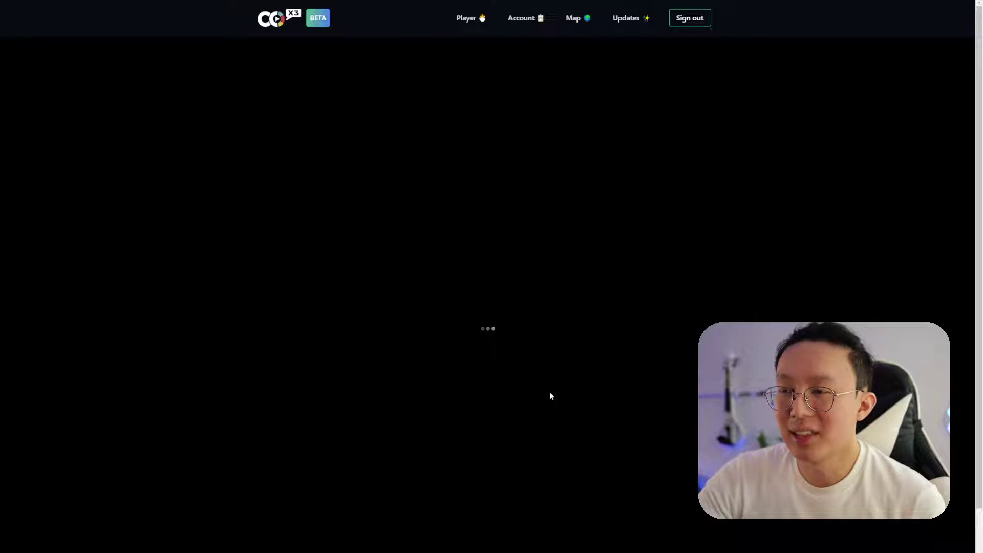
pyautogui.scroll(-2, 567, 387)
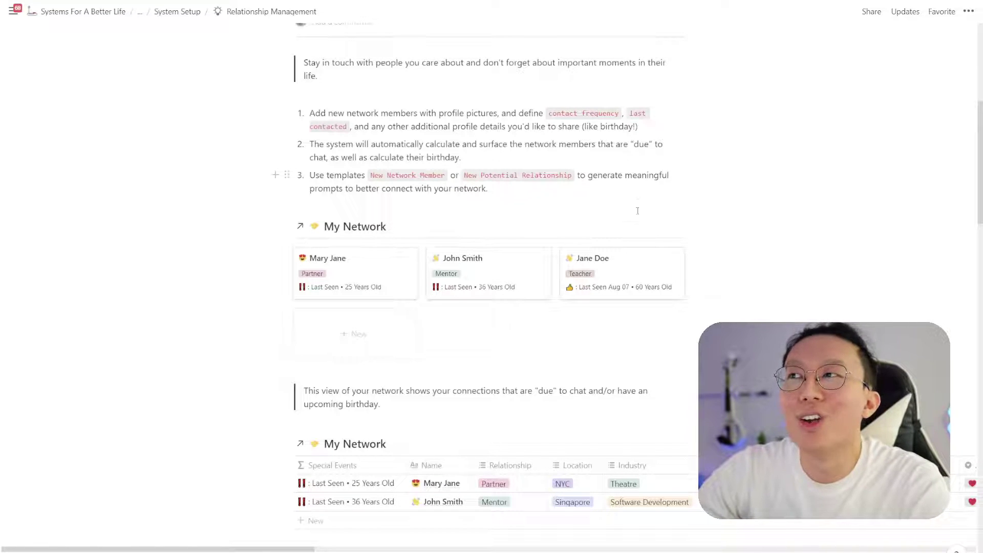
# Scroll to Notable and Memorable Conversations and open the Life goals entry
pyautogui.scroll(3, 622, 343)
pyautogui.scroll(1, 532, 349)
pyautogui.scroll(-5, 512, 318)
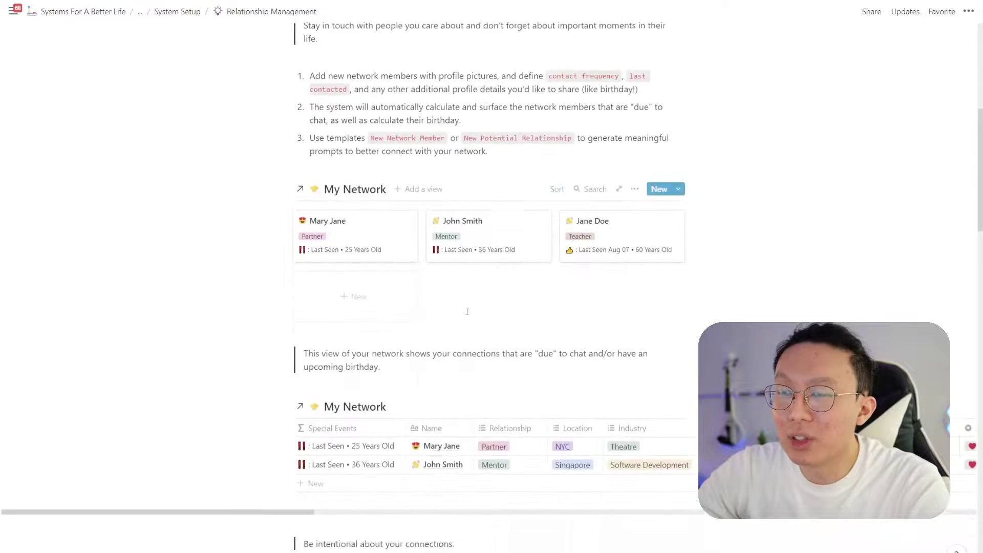
pyautogui.scroll(-1, 459, 310)
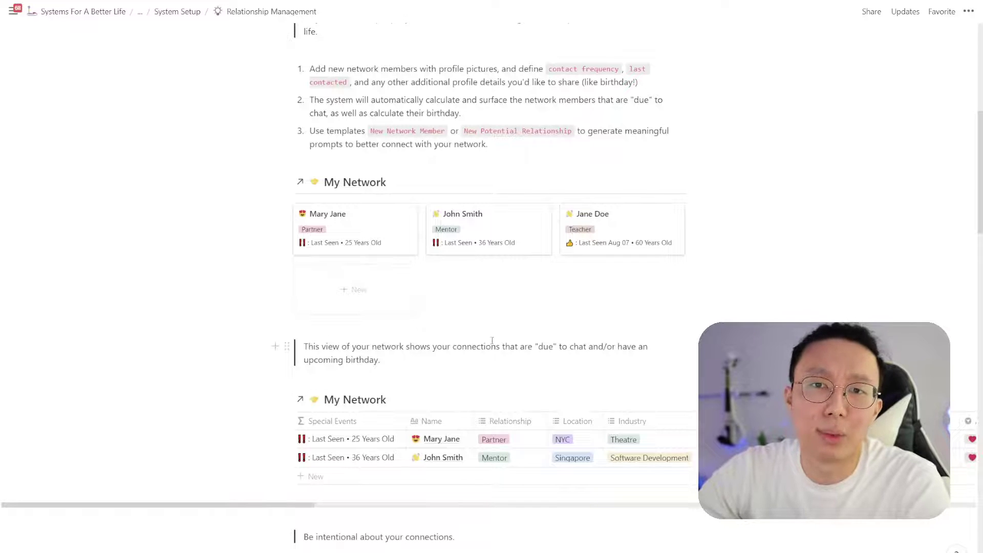
pyautogui.scroll(-2, 492, 341)
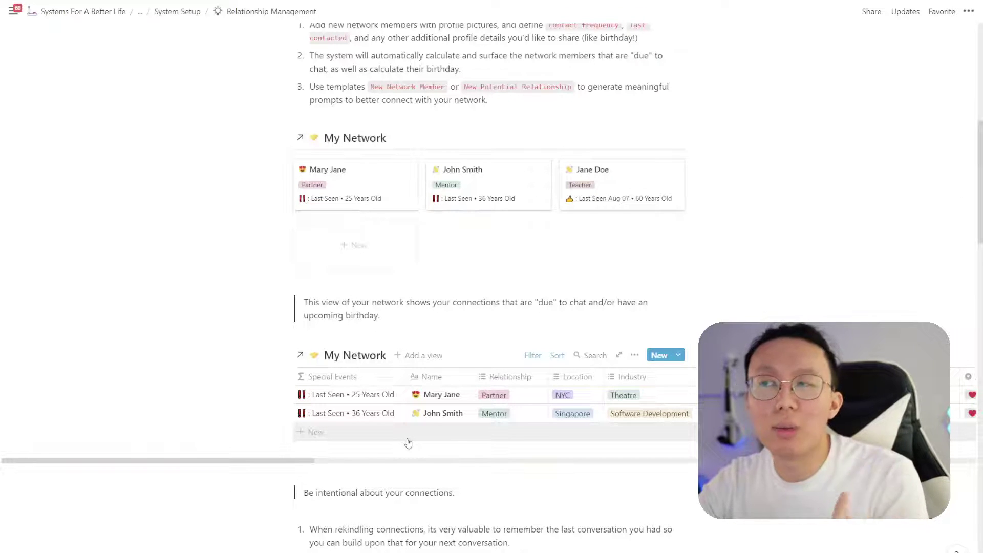
pyautogui.scroll(-5, 408, 443)
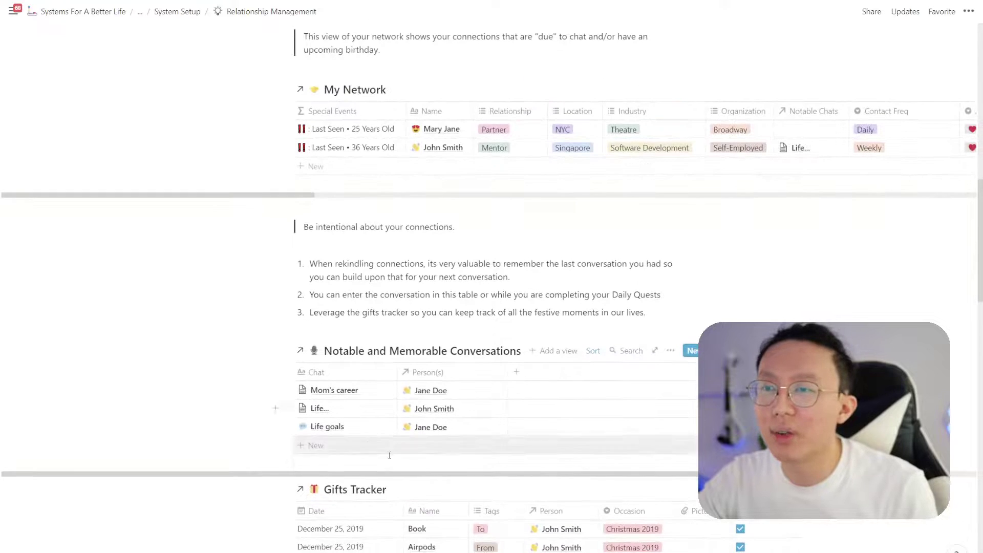
pyautogui.moveTo(377, 436)
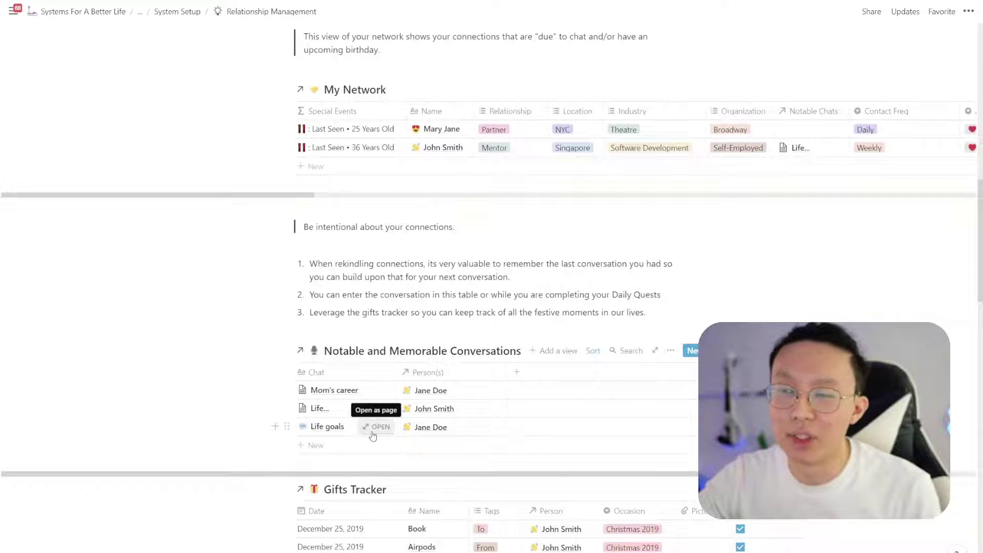
pyautogui.click(373, 433)
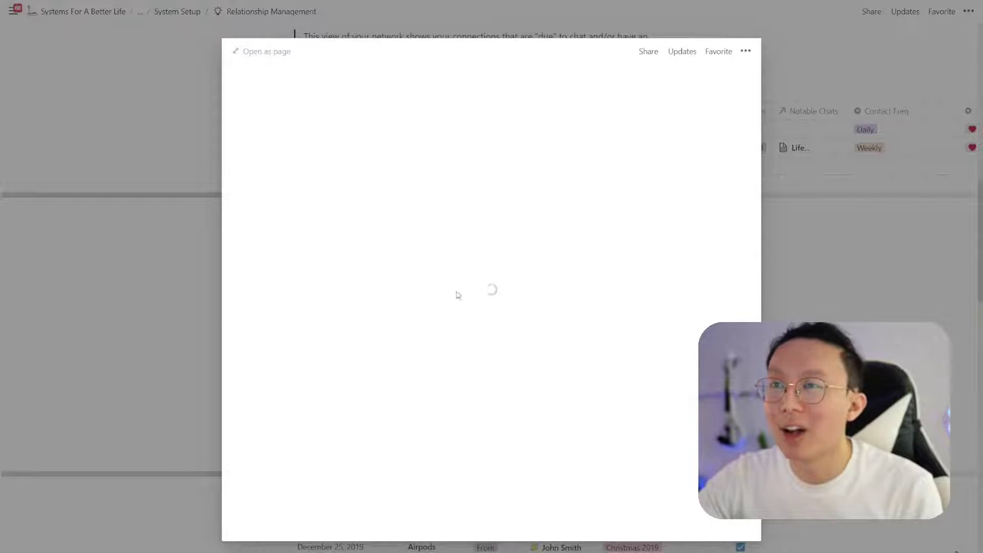
# Open the Notable and Memorable Conversations database page and invite the Co-x3 Family Connection integration
pyautogui.click(275, 61)
pyautogui.click(229, 12)
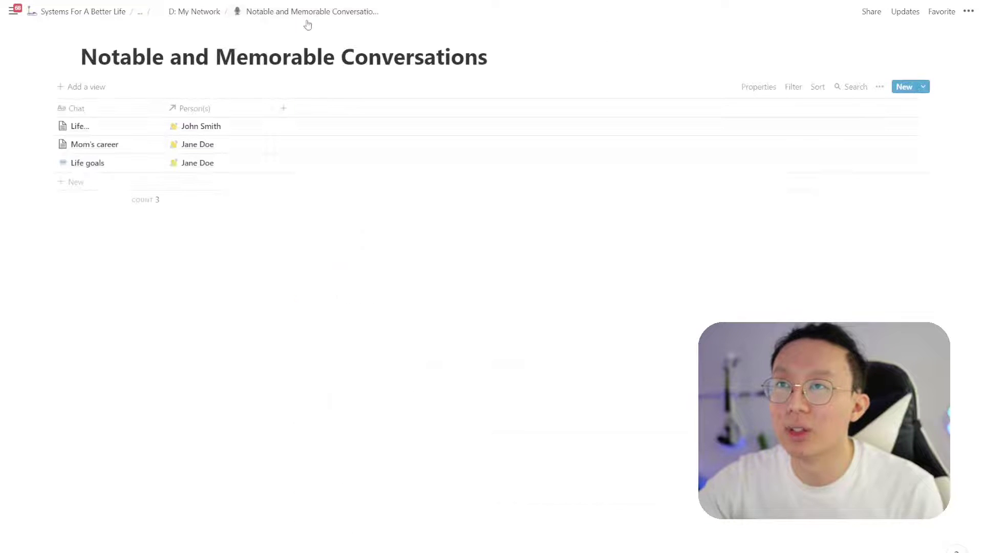
pyautogui.click(869, 11)
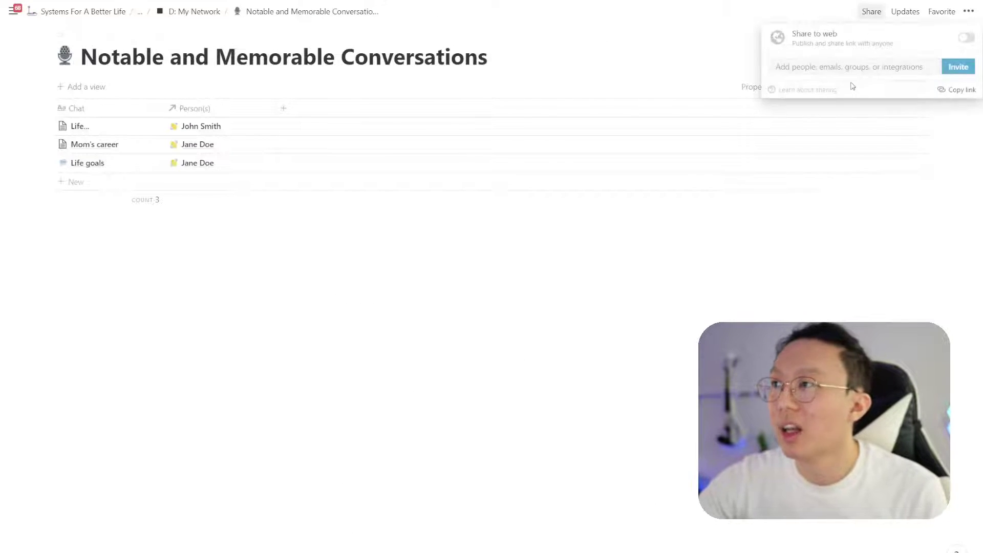
pyautogui.click(856, 70)
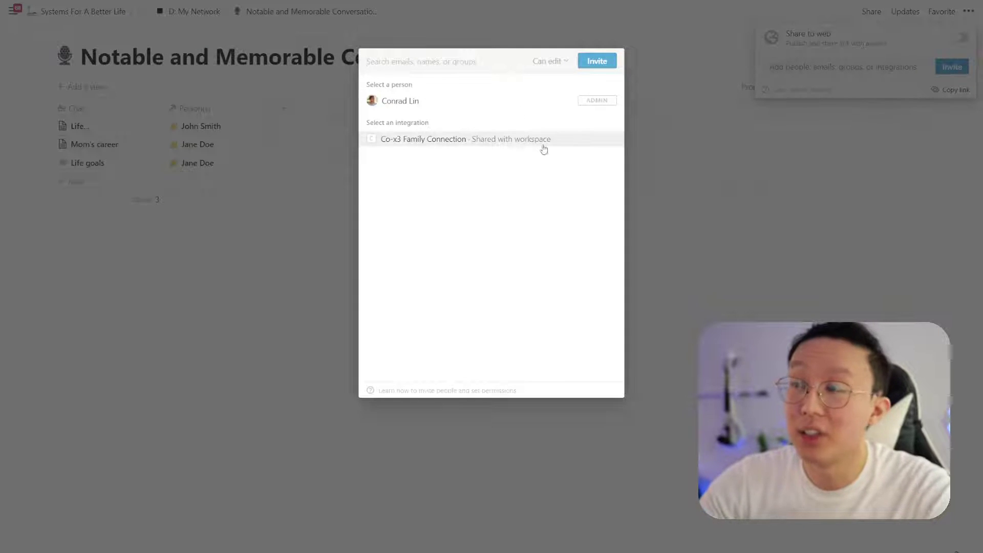
pyautogui.click(529, 139)
pyautogui.click(595, 63)
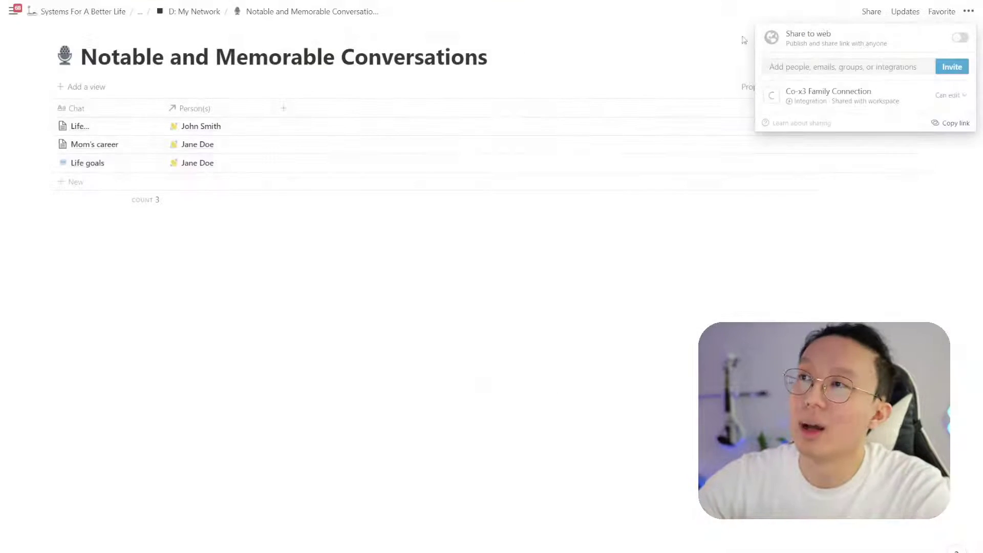
# Copy the conversations database's share link
pyautogui.click(721, 63)
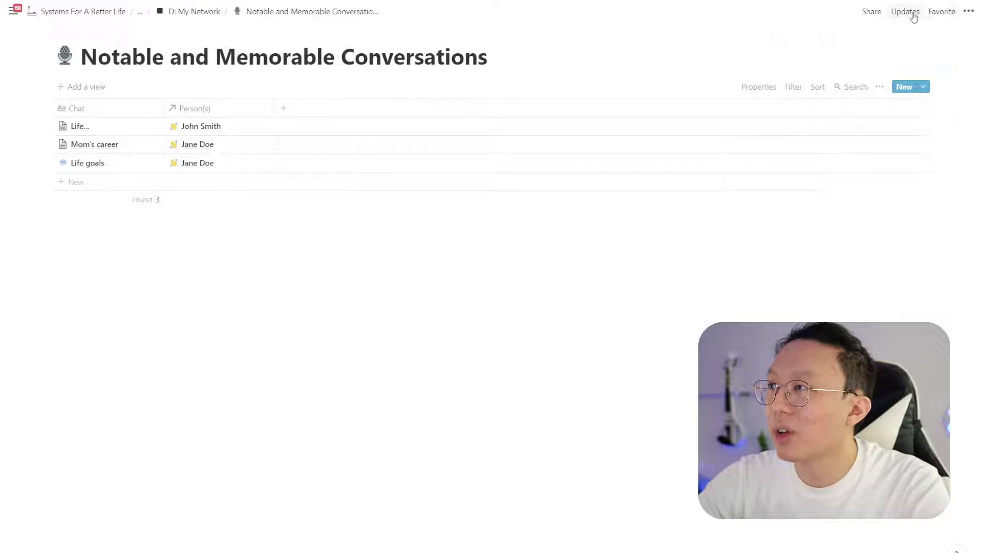
pyautogui.click(872, 11)
pyautogui.click(951, 123)
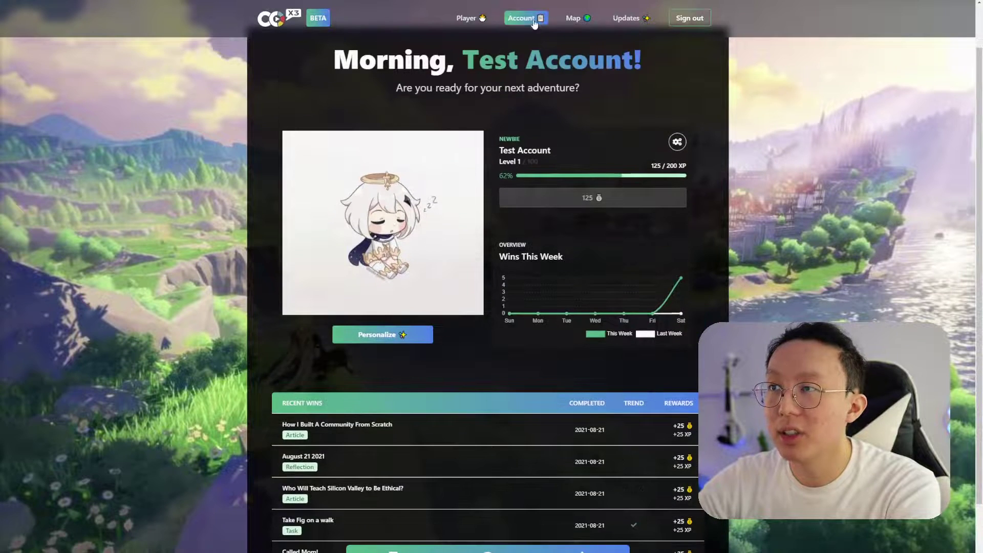
# In Co-x3 account settings, paste the conversations link as Database ID and name it Conversations
pyautogui.click(521, 18)
pyautogui.scroll(-7, 477, 334)
pyautogui.tripleClick(477, 328)
pyautogui.hotkey('ctrl', 'v')
pyautogui.moveTo(428, 246); pyautogui.dragTo(285, 247)
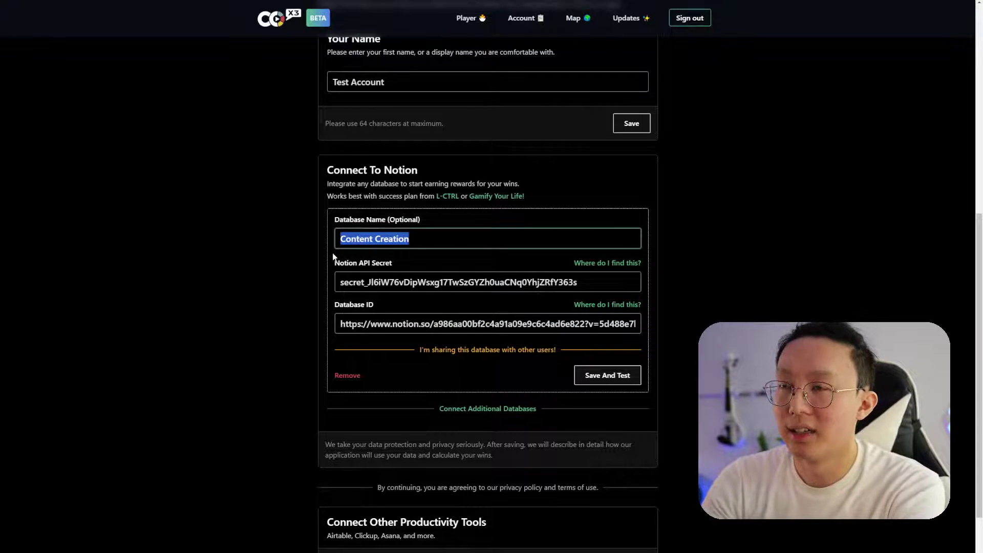
pyautogui.write('Convers')
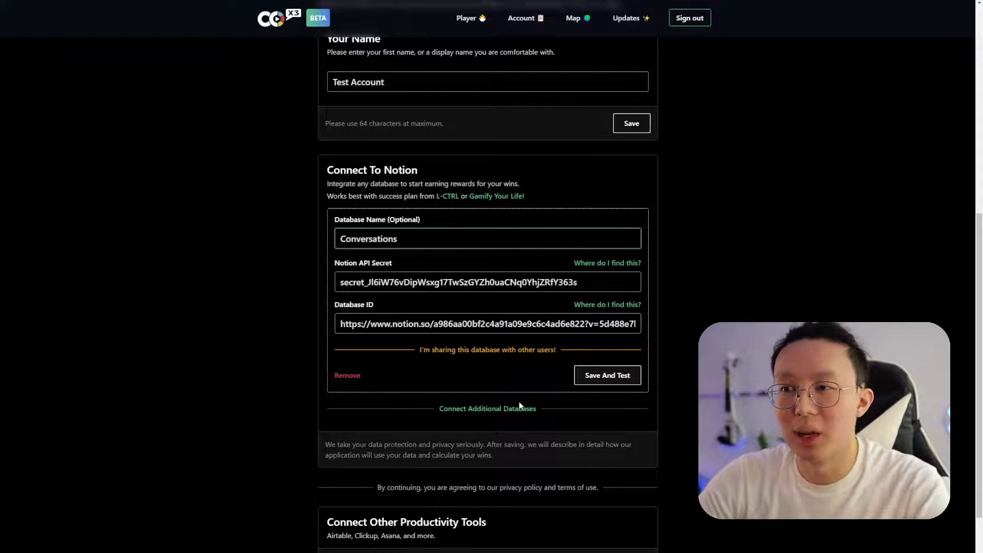
# Save and test the Conversations connection, reviewing the missing Status, Share With Family and Name properties
pyautogui.click(605, 383)
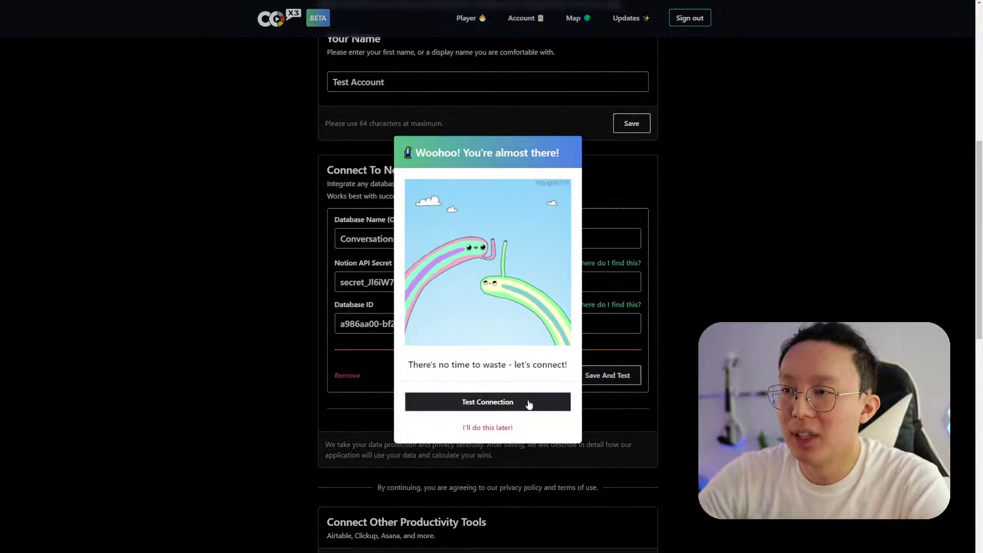
pyautogui.click(528, 403)
pyautogui.click(684, 206)
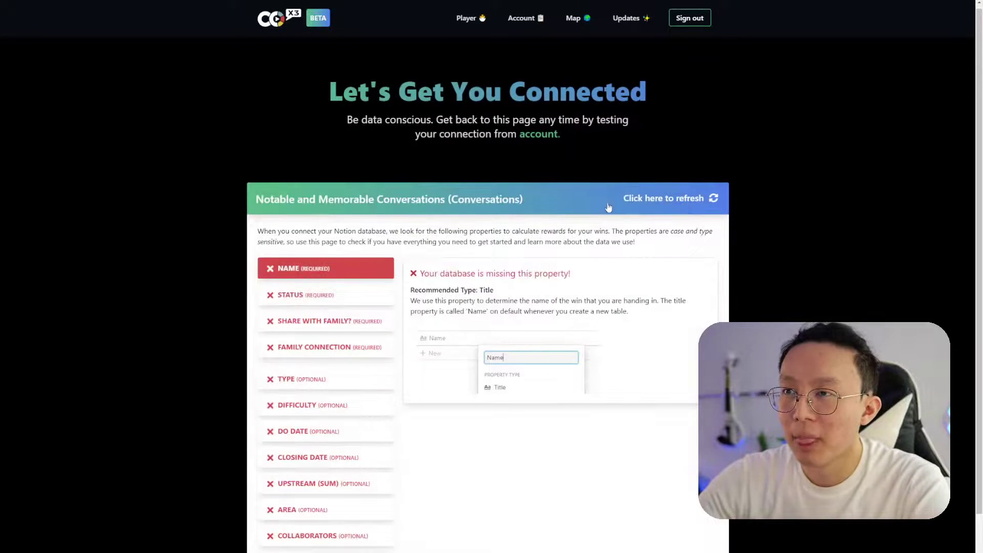
pyautogui.scroll(-1, 384, 256)
pyautogui.click(329, 258)
pyautogui.click(354, 278)
pyautogui.click(368, 224)
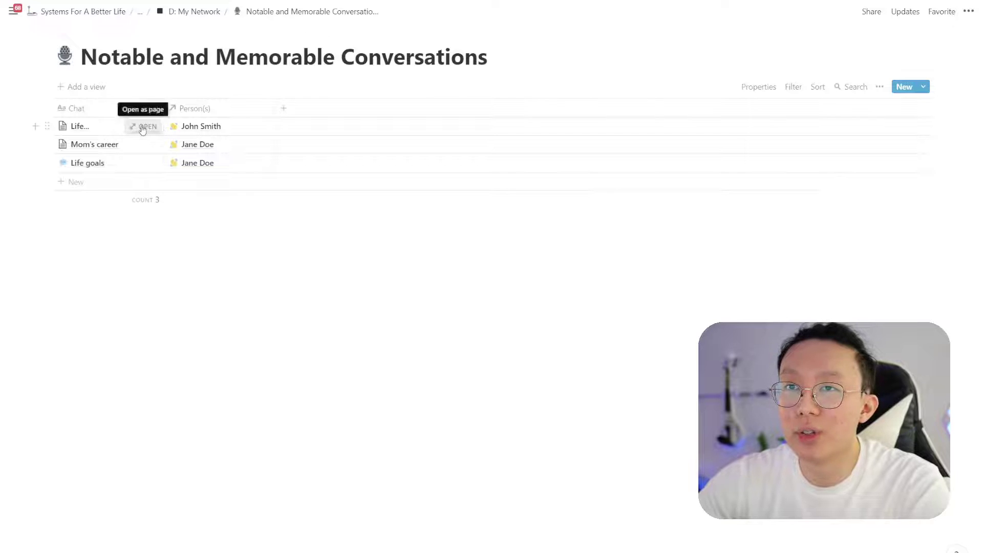
# Rename the conversations table's Chat column to Name
pyautogui.click(144, 126)
pyautogui.click(214, 149)
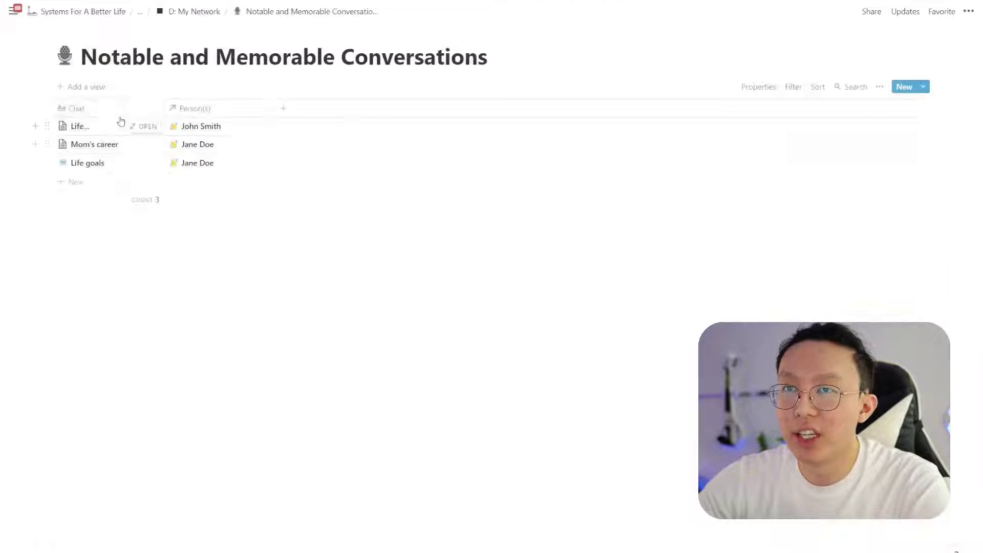
pyautogui.click(115, 110)
pyautogui.write('Name')
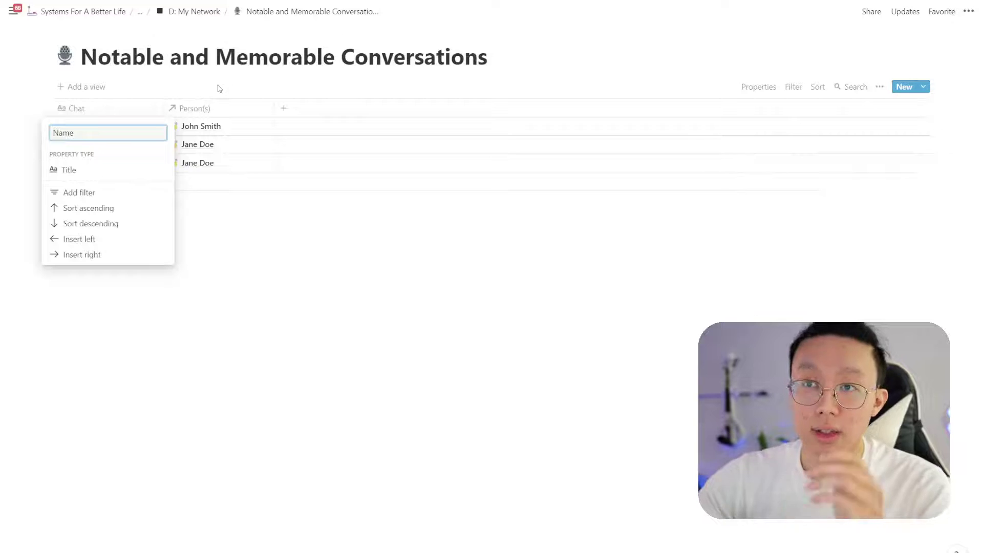
pyautogui.press('Return')
# Add a Share With Family? checkbox property to the table
pyautogui.click(284, 108)
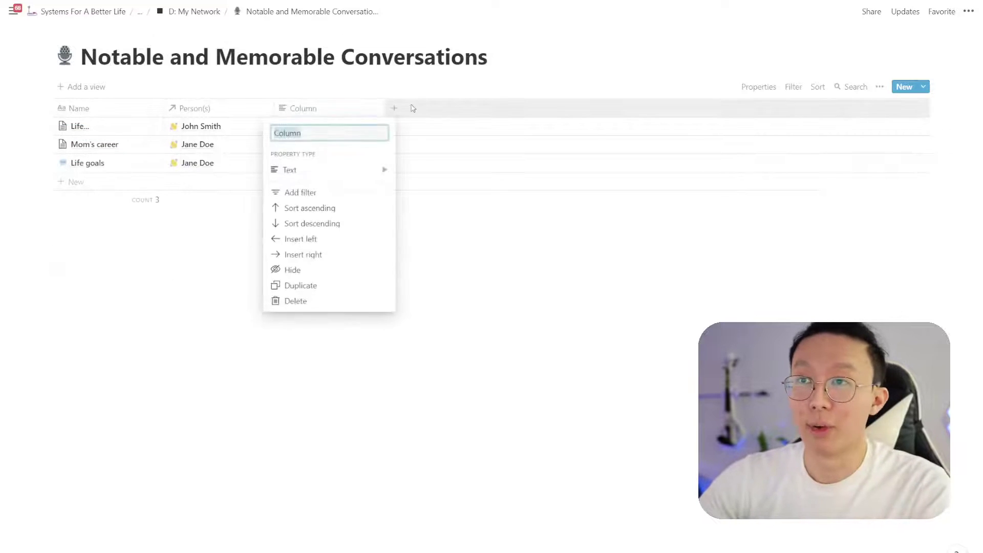
pyautogui.write('Share With Family?')
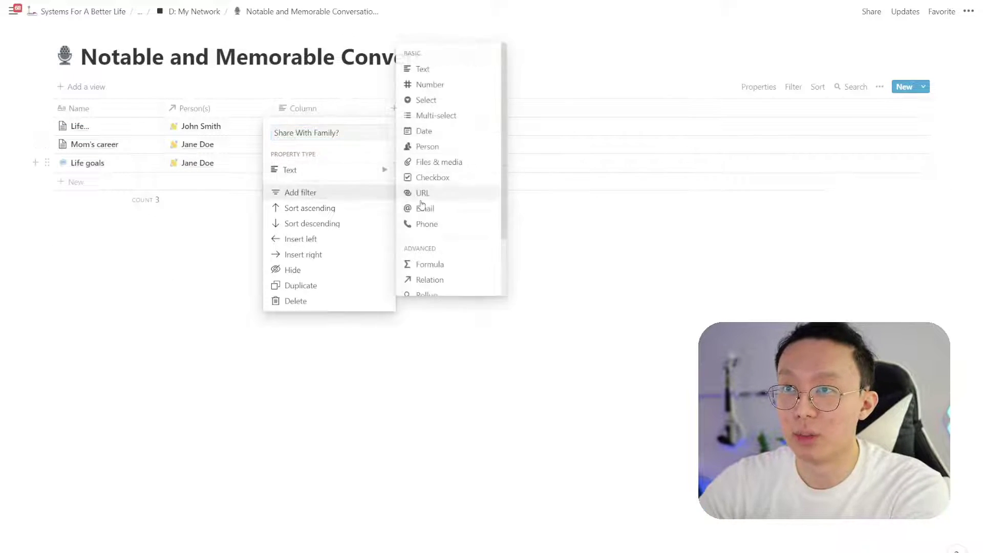
pyautogui.moveTo(374, 171)
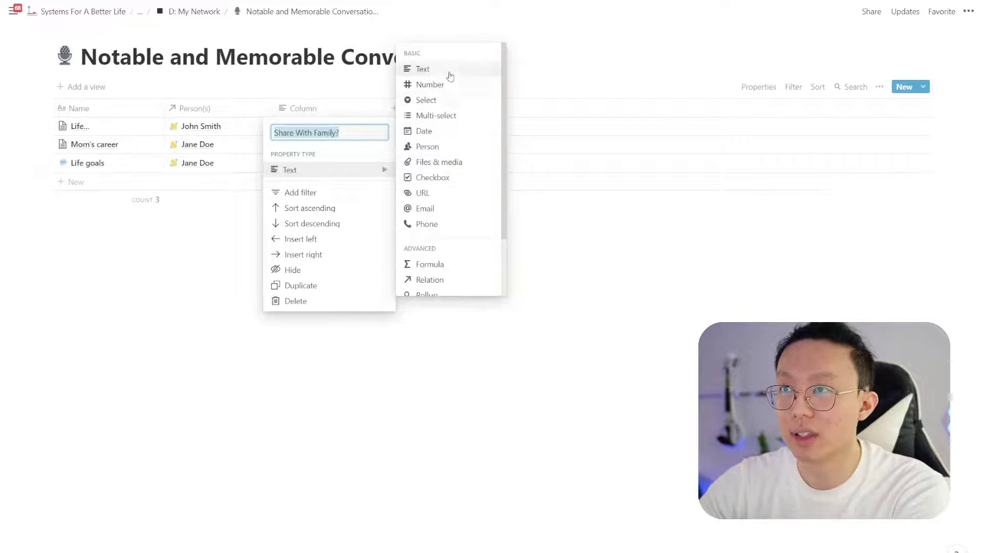
pyautogui.scroll(-2, 449, 168)
pyautogui.scroll(3, 445, 205)
pyautogui.click(445, 176)
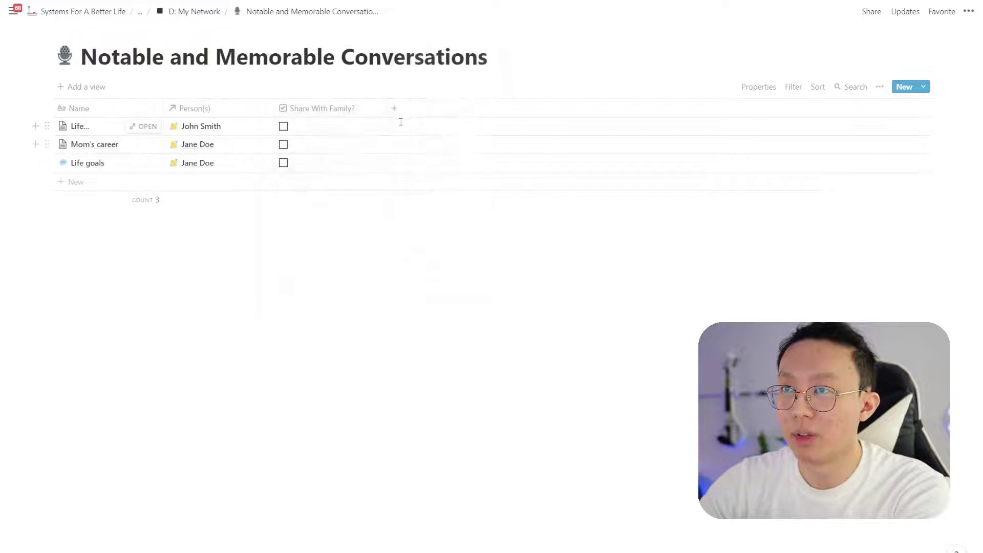
# Add a Family Connection column and a Status select column
pyautogui.click(393, 108)
pyautogui.write('Family Connection')
pyautogui.press('Return')
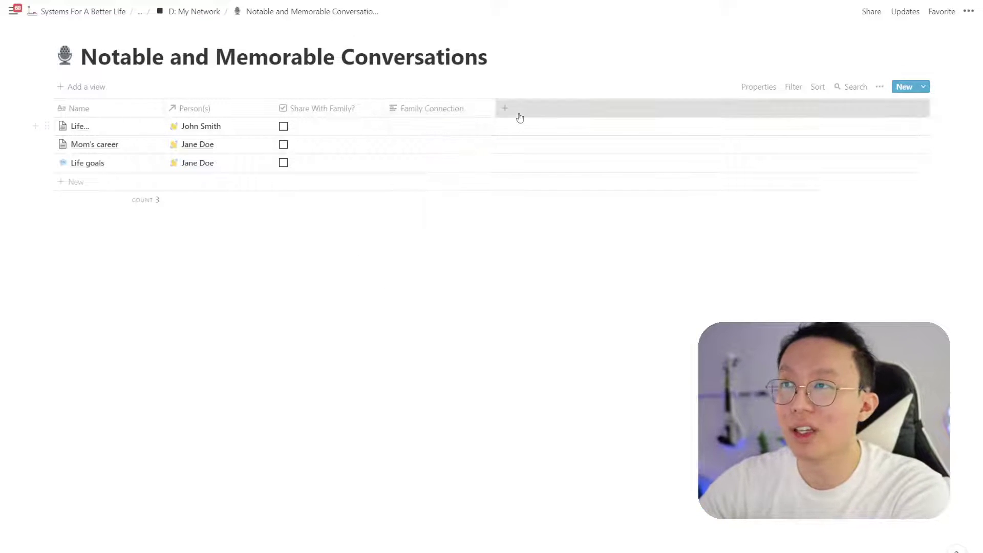
pyautogui.click(518, 116)
pyautogui.write('Status')
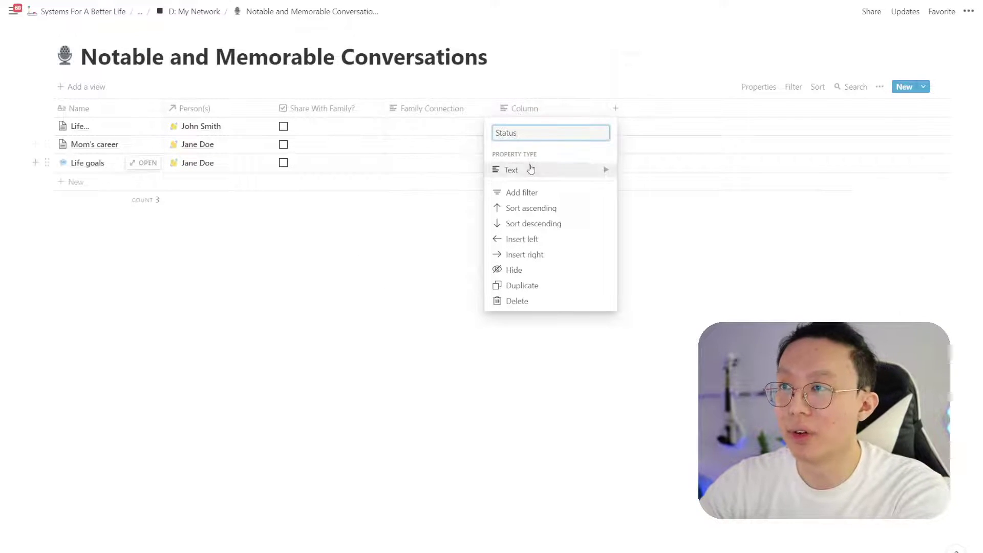
pyautogui.click(527, 169)
pyautogui.click(659, 98)
# Set the Life goals row's Status to Complete
pyautogui.click(573, 128)
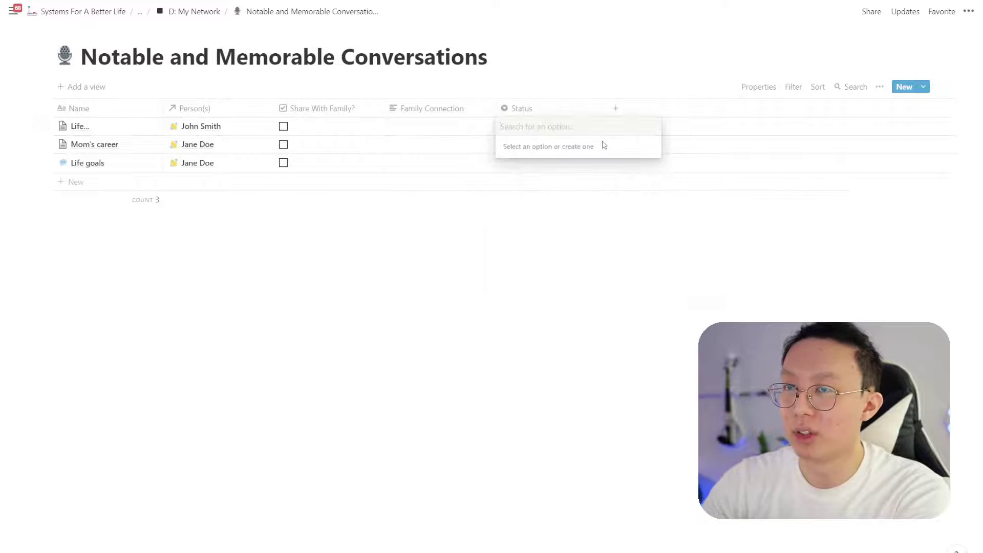
pyautogui.press('Escape')
pyautogui.click(499, 164)
pyautogui.write('Complete')
pyautogui.press('Return')
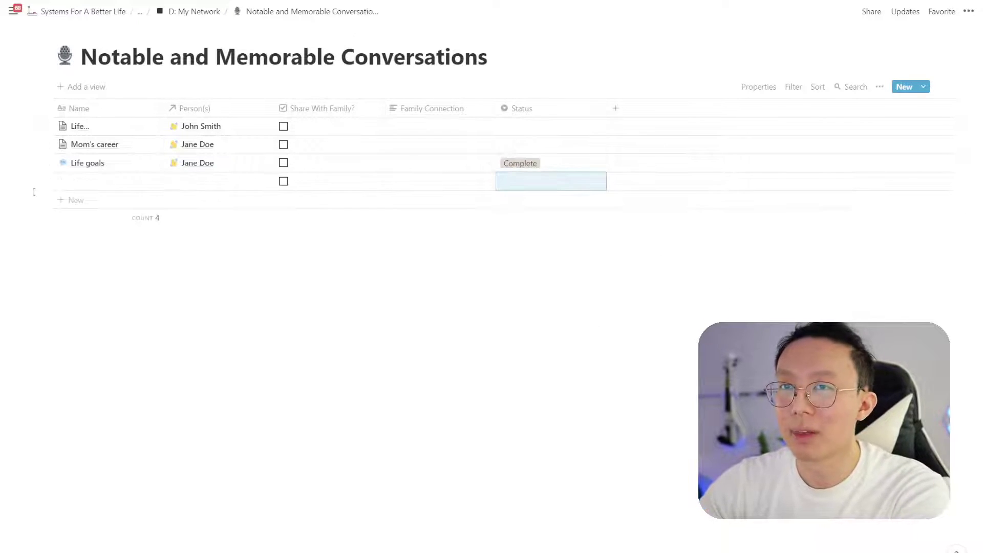
# Delete the blank row, move Status beside Person(s), and tick Share With Family? for Life goals
pyautogui.click(44, 180)
pyautogui.click(77, 144)
pyautogui.moveTo(461, 110); pyautogui.dragTo(308, 110)
pyautogui.click(391, 163)
# Add a Type select property to Life goals with the option Conversations
pyautogui.click(140, 164)
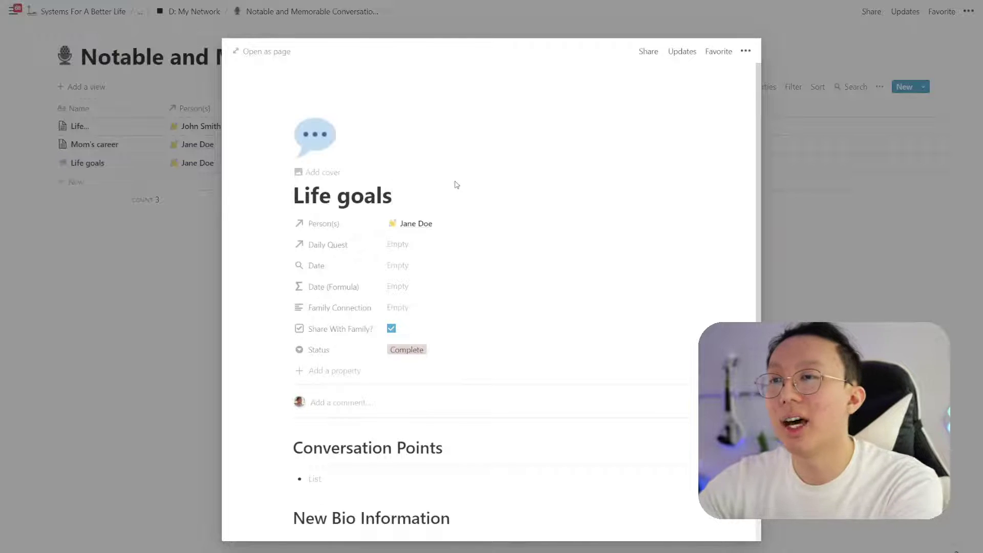
pyautogui.scroll(-1, 437, 279)
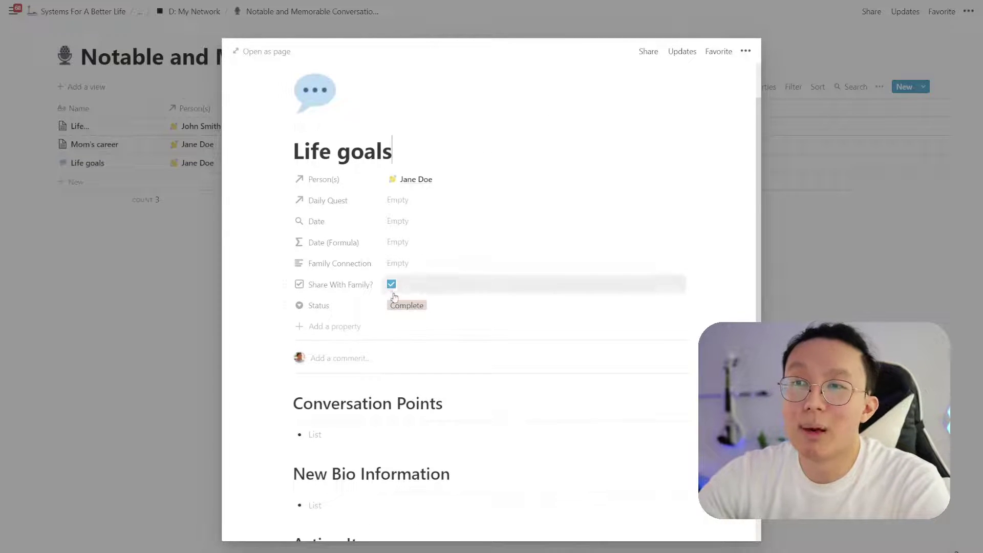
pyautogui.click(352, 326)
pyautogui.write('Type')
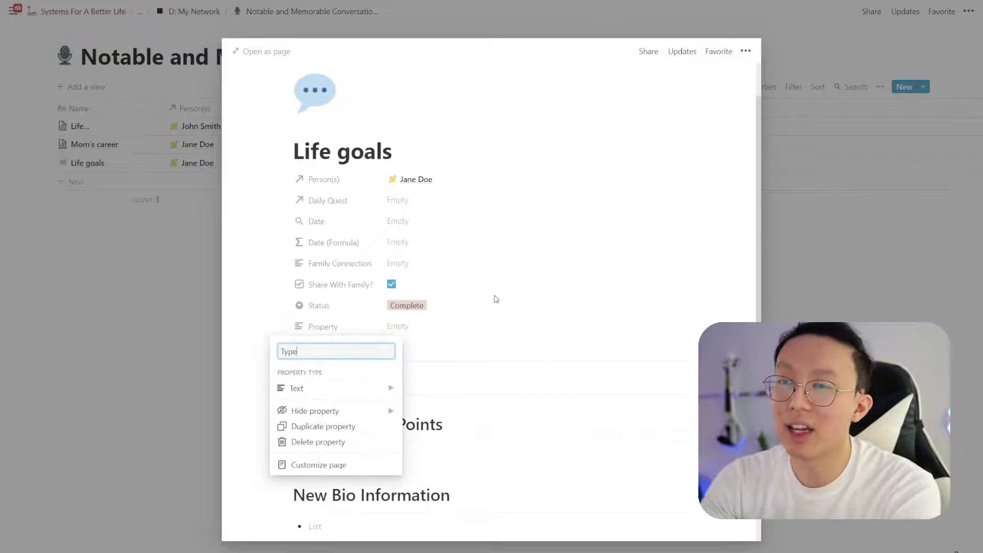
pyautogui.moveTo(317, 388)
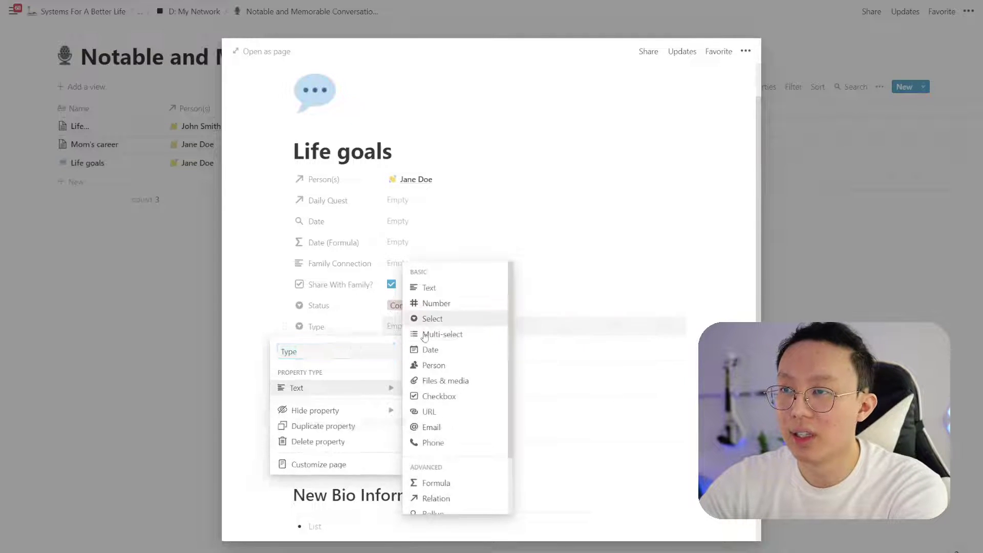
pyautogui.click(429, 316)
pyautogui.write('Conversations')
pyautogui.press('Return')
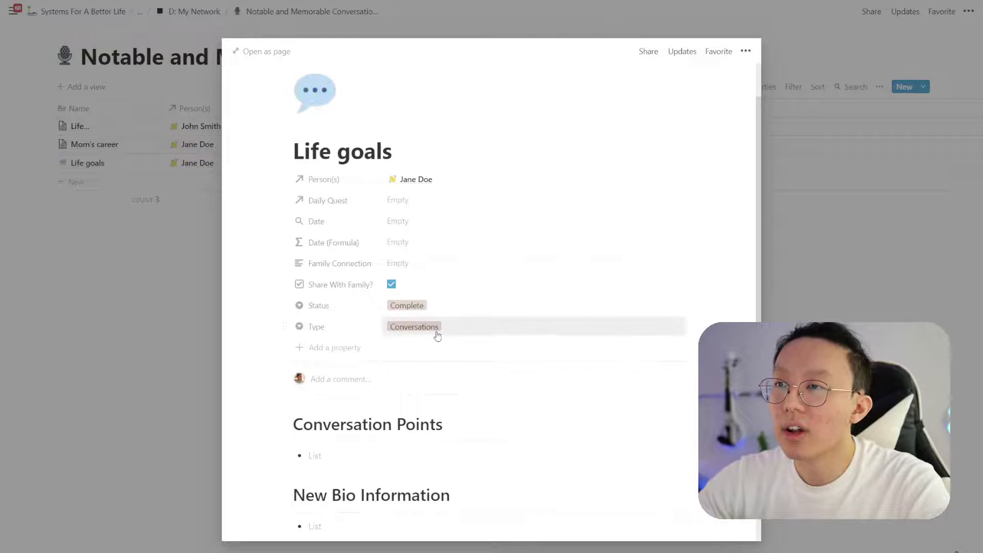
# Rename the Type option from Conversations to Conversation
pyautogui.click(559, 327)
pyautogui.click(677, 363)
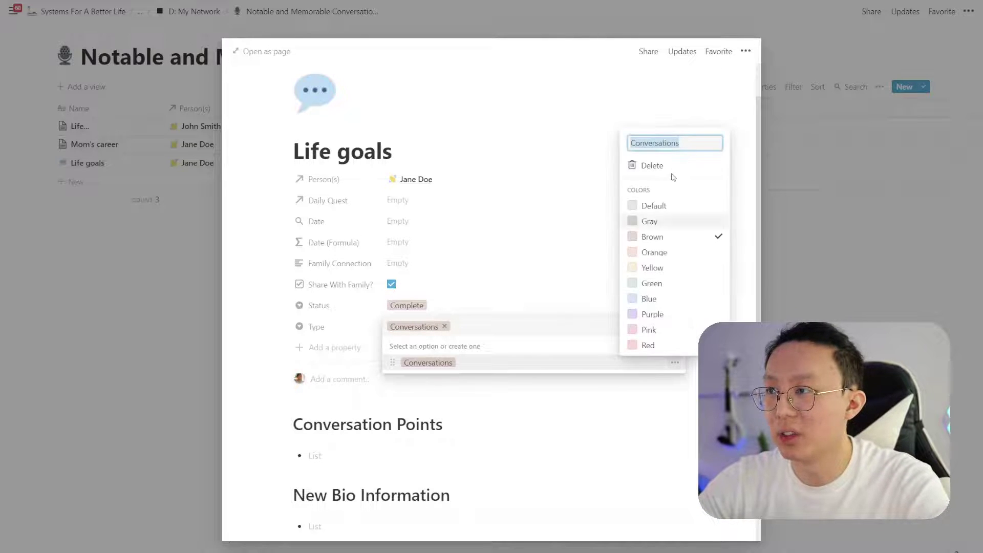
pyautogui.click(695, 144)
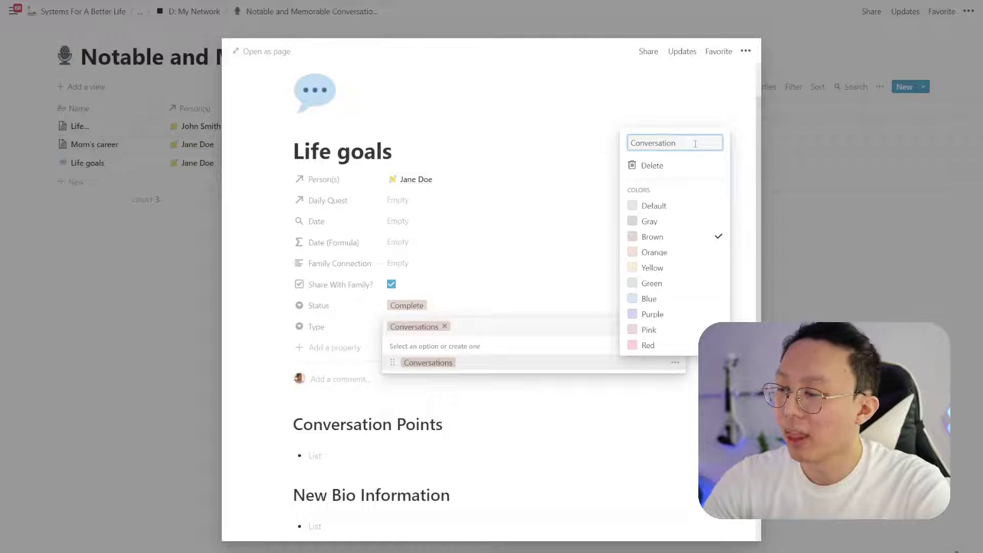
pyautogui.press('Return')
pyautogui.press('Escape')
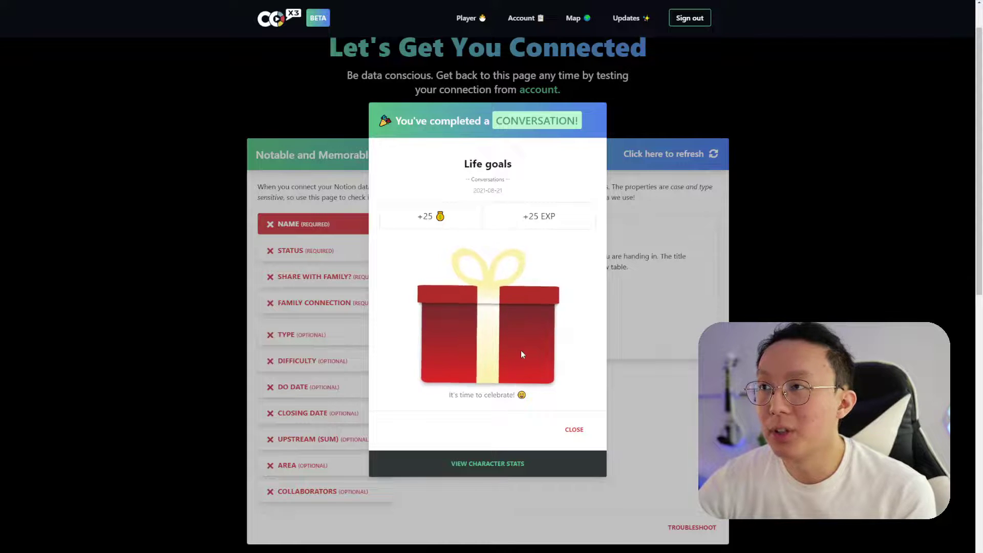
# Claim the Life goals conversation reward in Co-x3 and go to the Account page
pyautogui.click(519, 339)
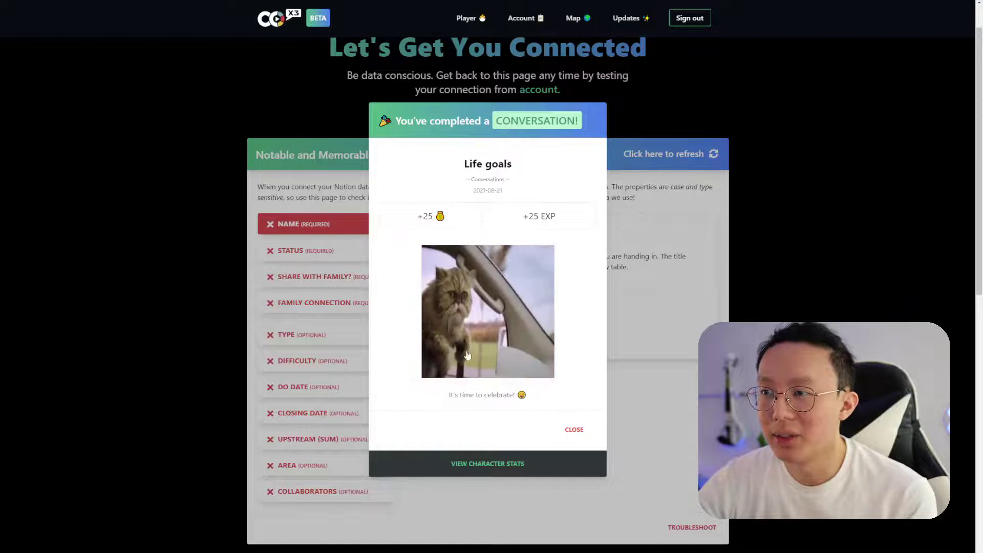
pyautogui.click(574, 430)
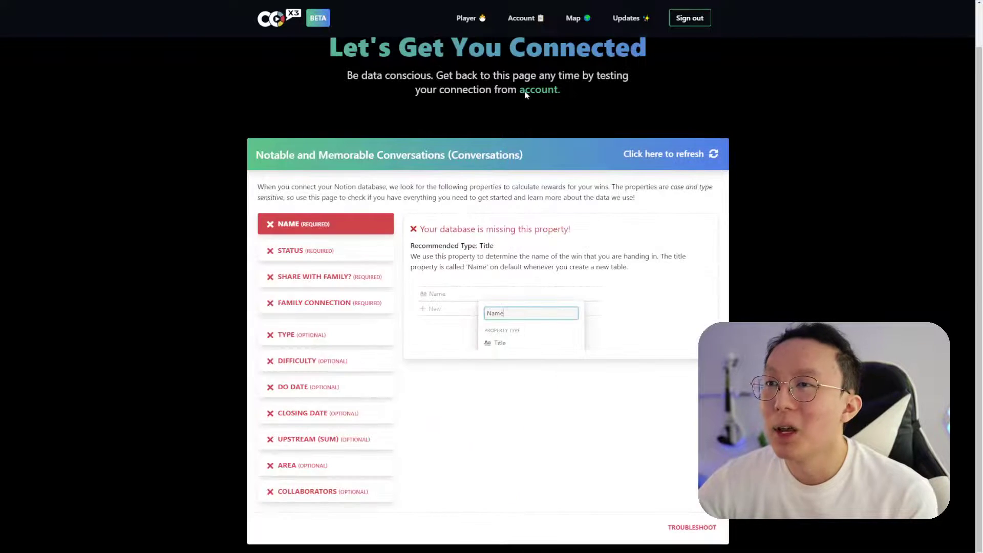
pyautogui.click(517, 23)
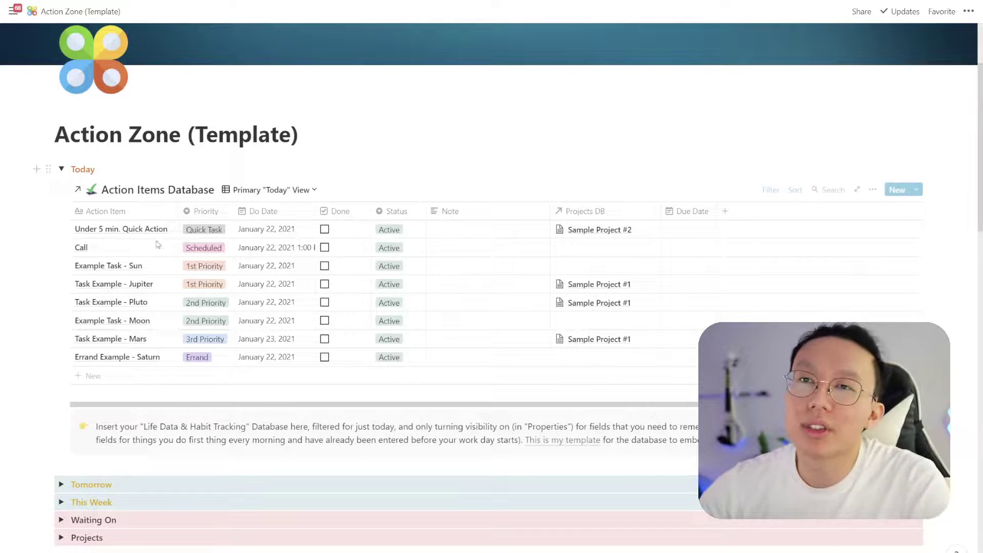
# Open the Action Items Database as a full page and bring up its view list
pyautogui.click(126, 195)
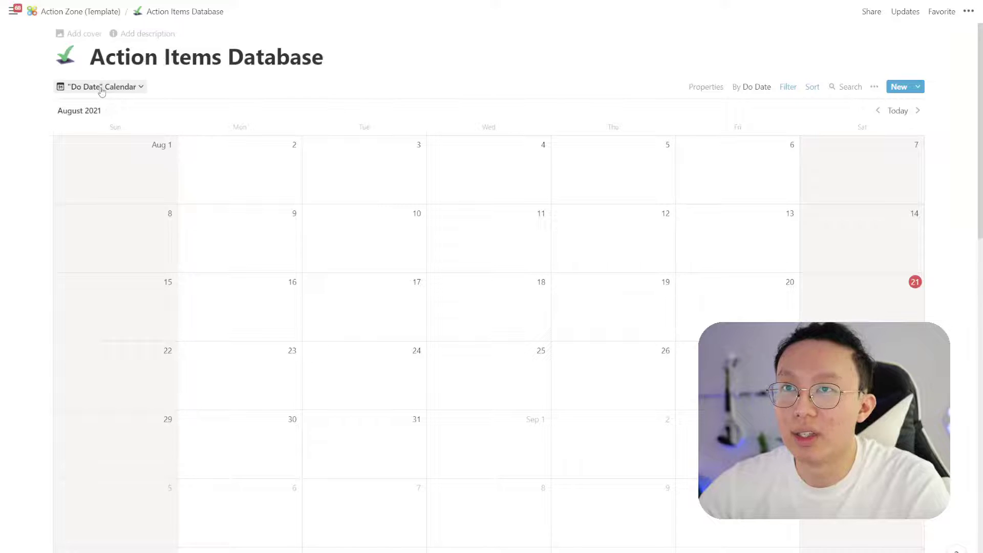
pyautogui.click(103, 87)
# Switch to Master Table View and share the database with Co-x3 Family Connection
pyautogui.click(105, 144)
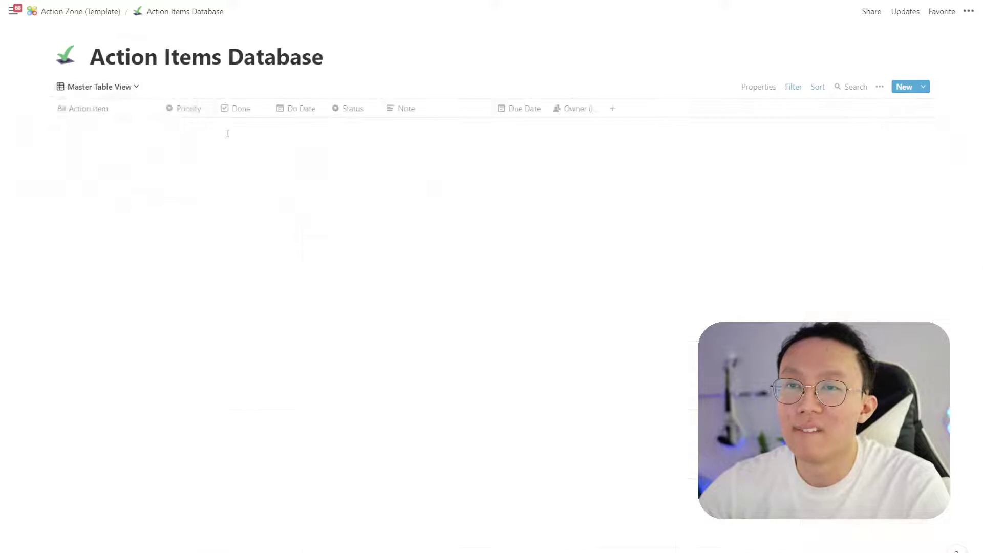
pyautogui.click(864, 13)
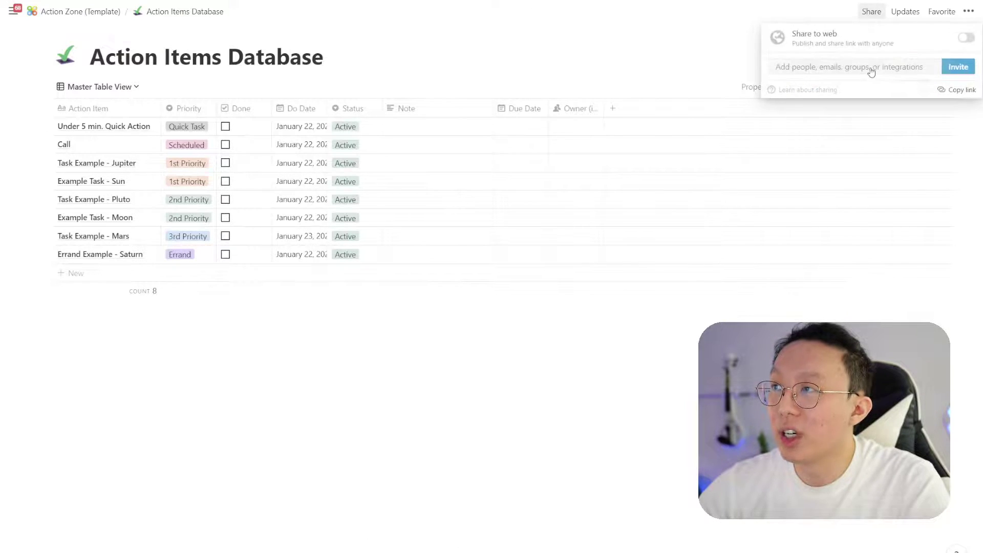
pyautogui.click(869, 66)
pyautogui.click(468, 148)
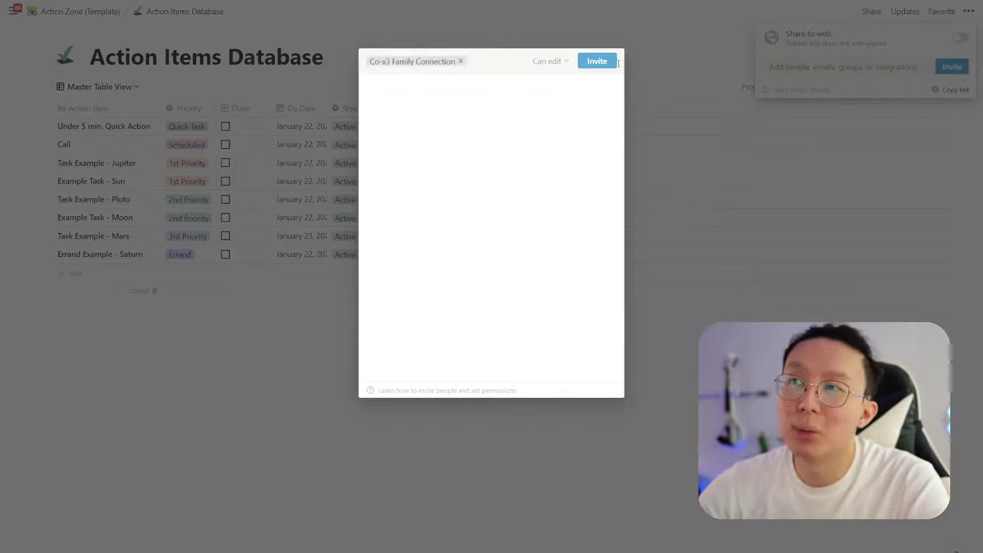
pyautogui.click(597, 61)
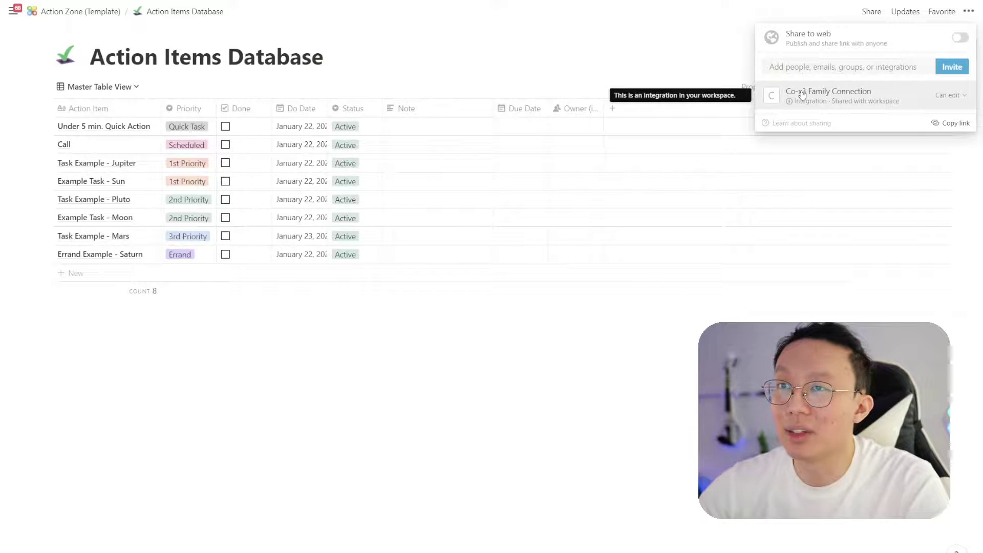
pyautogui.click(937, 125)
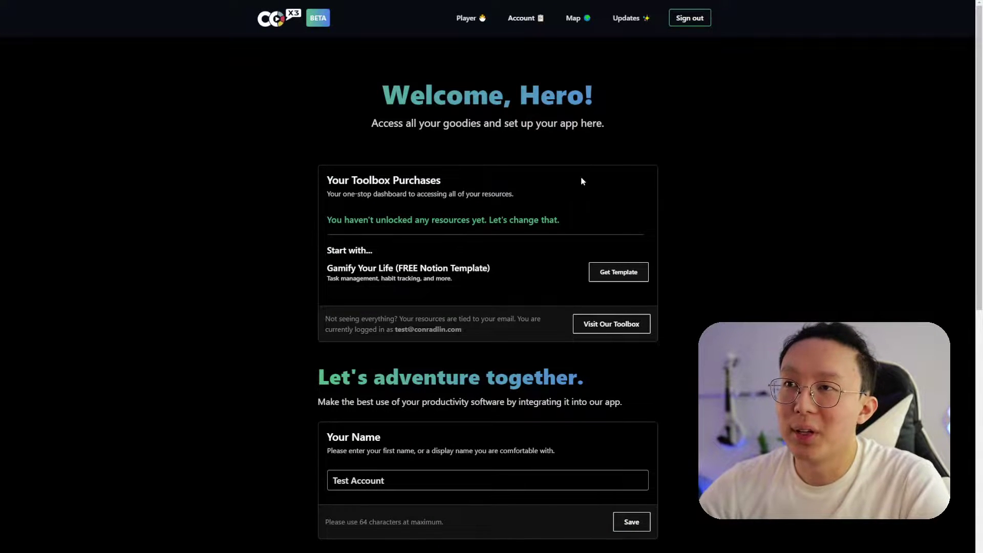
# Paste the Action Items database link as Co-x3's Database ID and name it Action Items
pyautogui.scroll(-5, 582, 182)
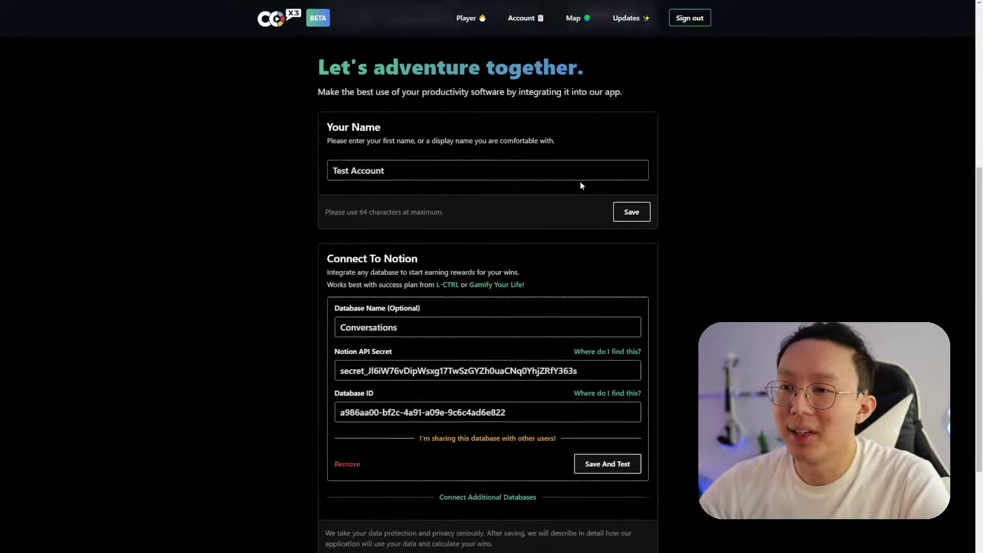
pyautogui.scroll(-2, 581, 184)
pyautogui.moveTo(516, 317); pyautogui.dragTo(314, 323)
pyautogui.hotkey('ctrl', 'v')
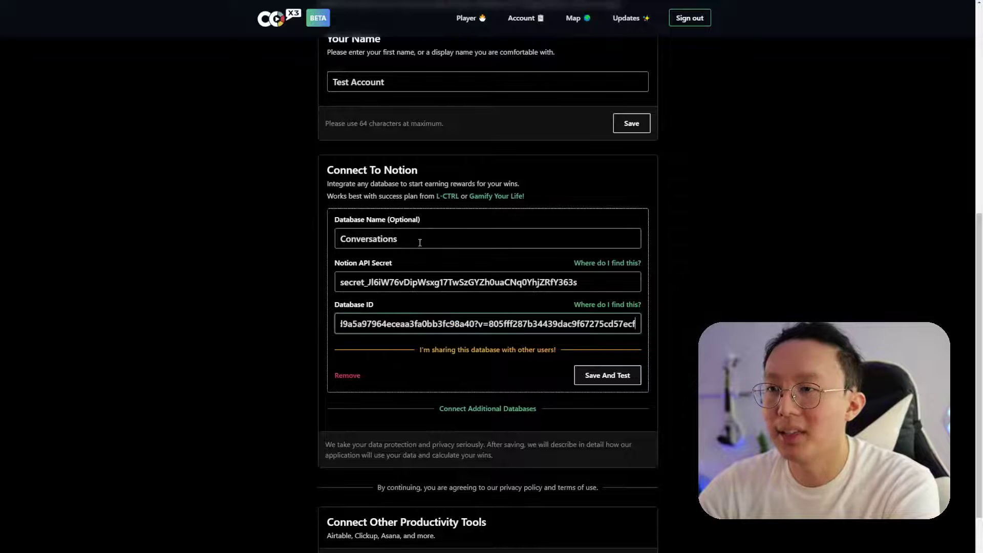
pyautogui.moveTo(404, 239); pyautogui.dragTo(246, 250)
pyautogui.write('Action Items')
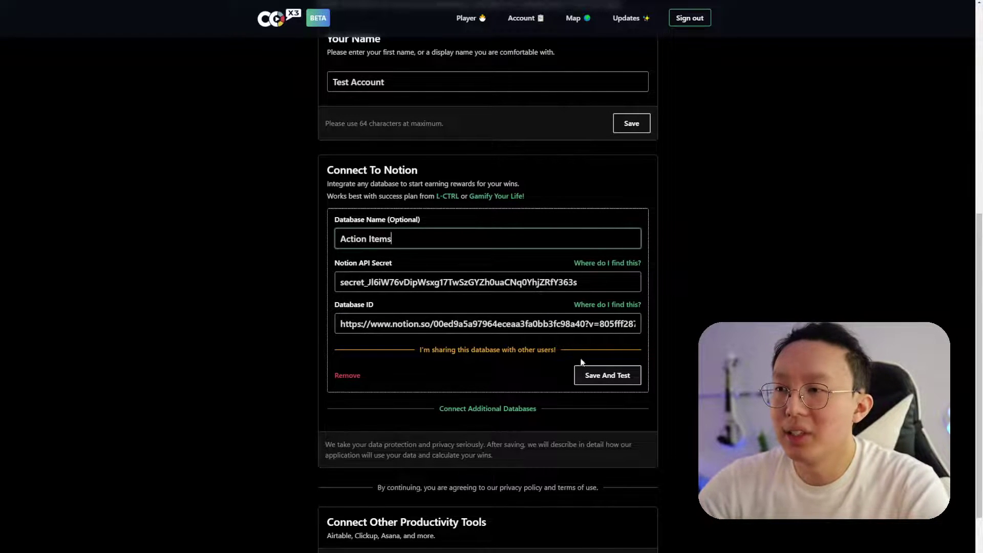
# Save and test the Action Items connection, checking the Status and Name property results
pyautogui.click(608, 375)
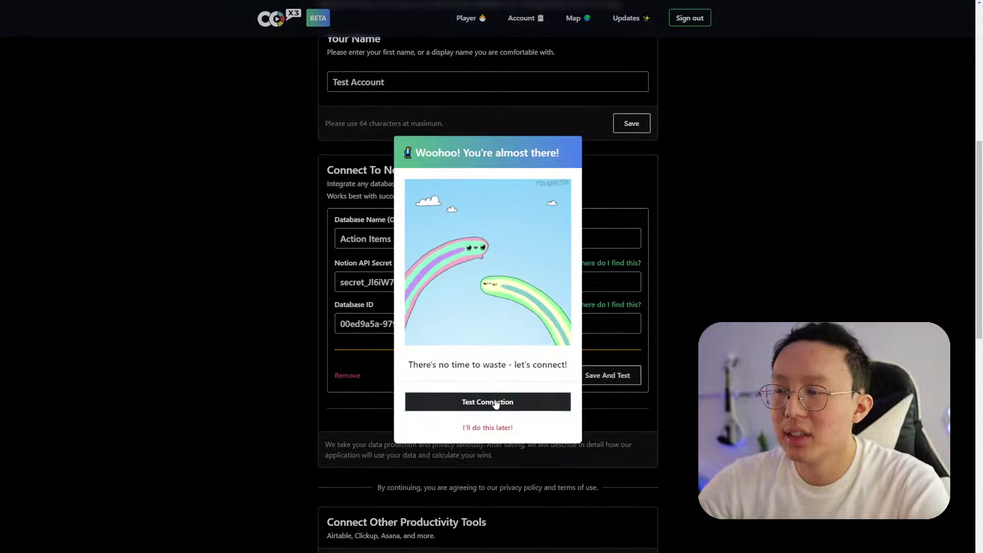
pyautogui.click(496, 401)
pyautogui.click(677, 203)
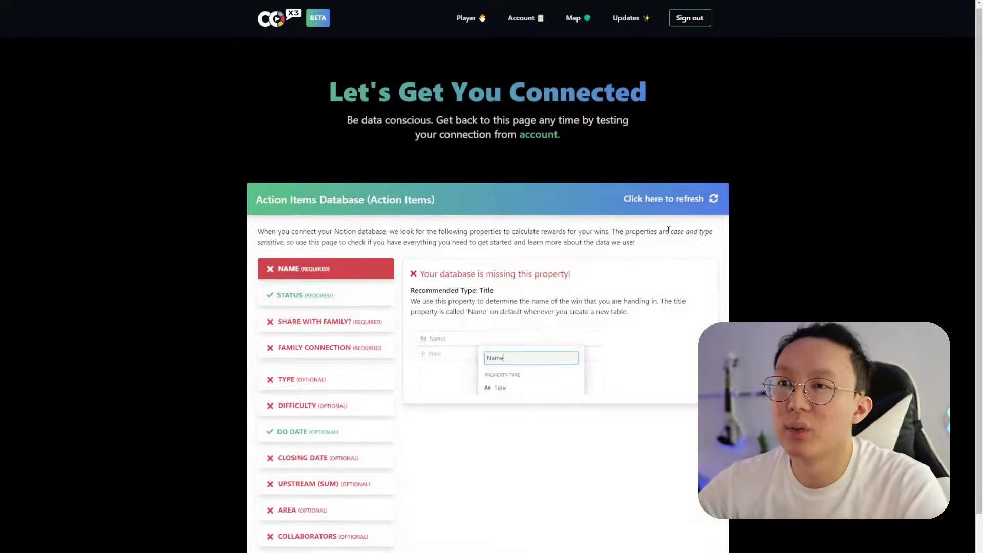
pyautogui.scroll(-2, 428, 250)
pyautogui.click(361, 228)
pyautogui.click(383, 207)
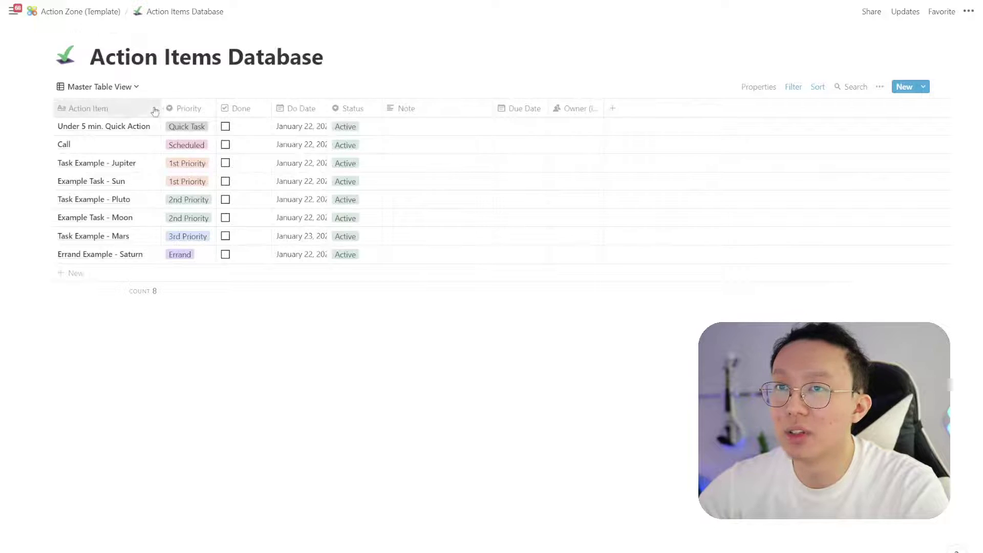
# Rename the Action Item column to Name
pyautogui.click(130, 109)
pyautogui.write('Nam')
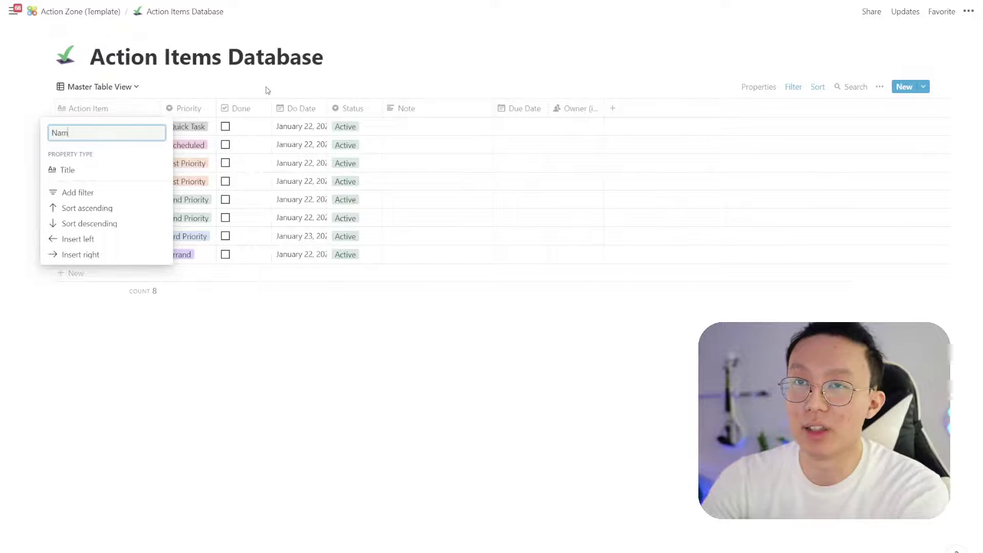
pyautogui.press('Return')
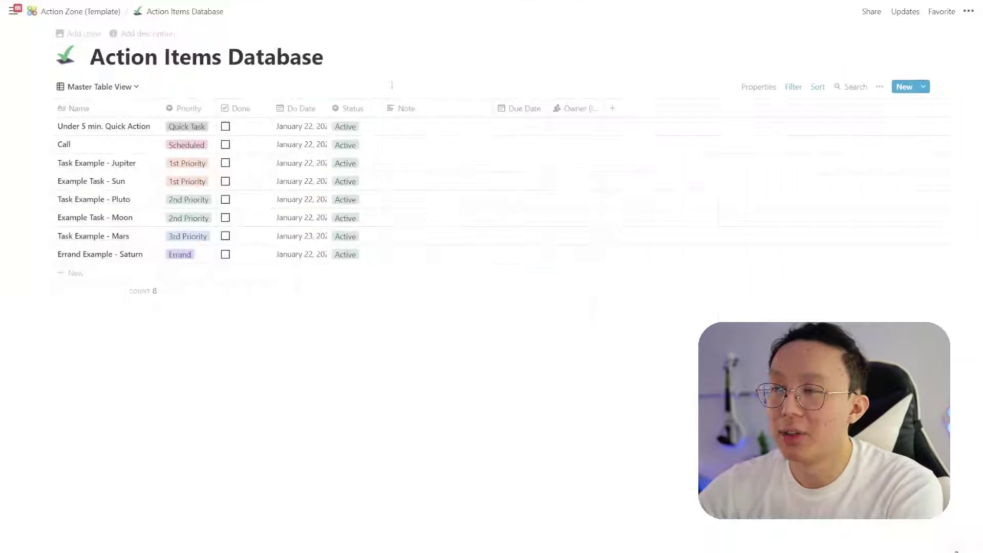
# Add a Share With Family? checkbox column and a Family Connection column
pyautogui.click(614, 108)
pyautogui.click(644, 108)
pyautogui.write('Share With Fam')
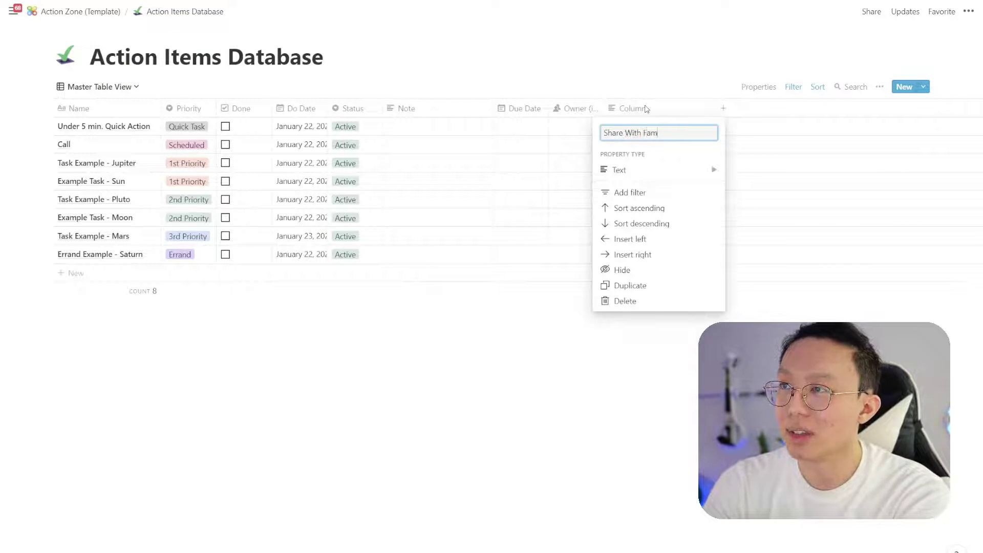
pyautogui.write('ily?')
pyautogui.click(660, 170)
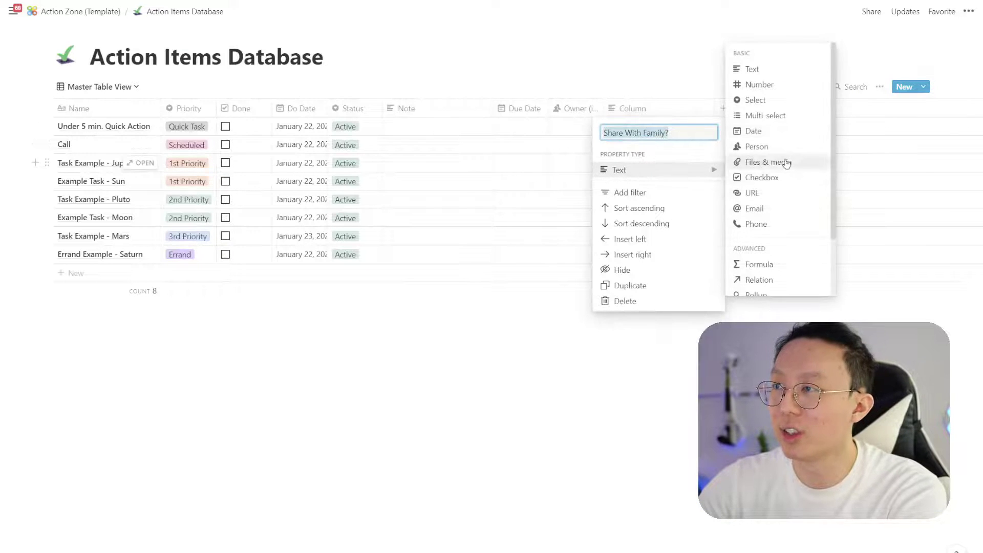
pyautogui.click(762, 177)
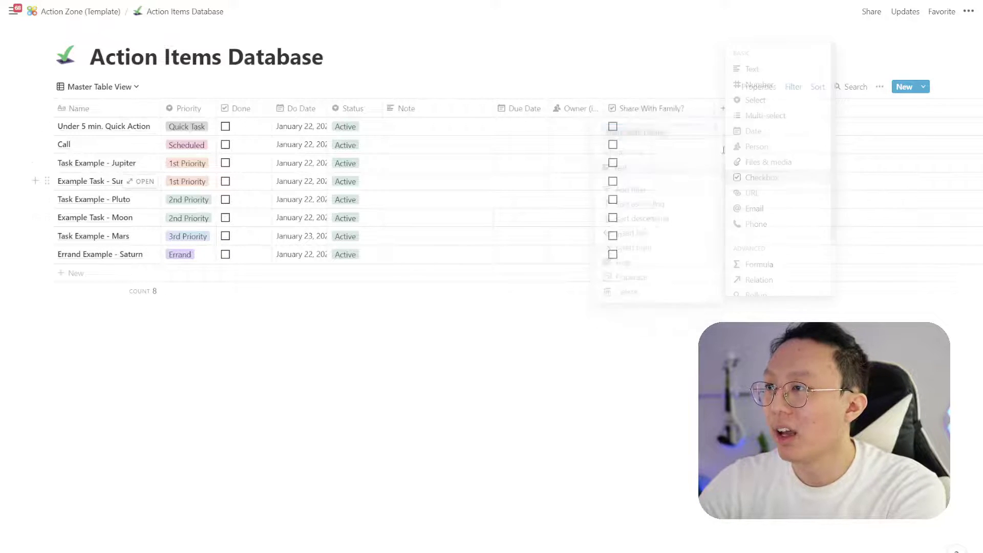
pyautogui.click(723, 108)
pyautogui.write('amily Connection')
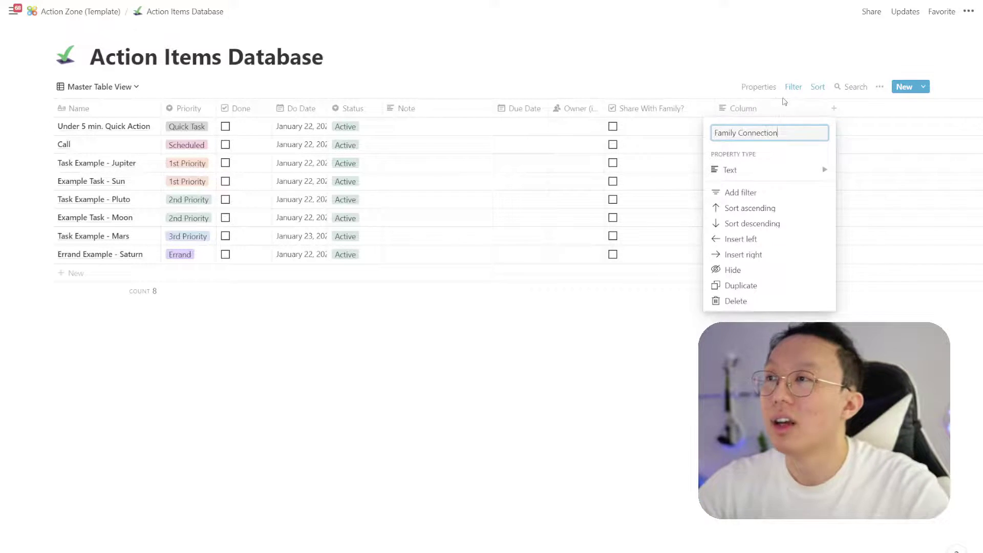
pyautogui.press('Return')
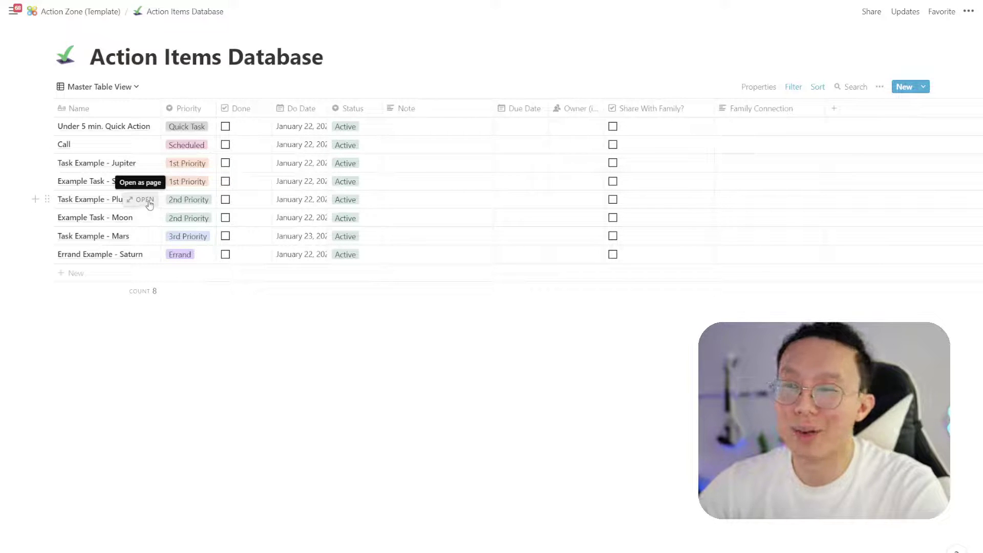
# Give Task Example - Pluto a new Complete status, tick Share With Family?, and refresh Co-x3
pyautogui.click(146, 200)
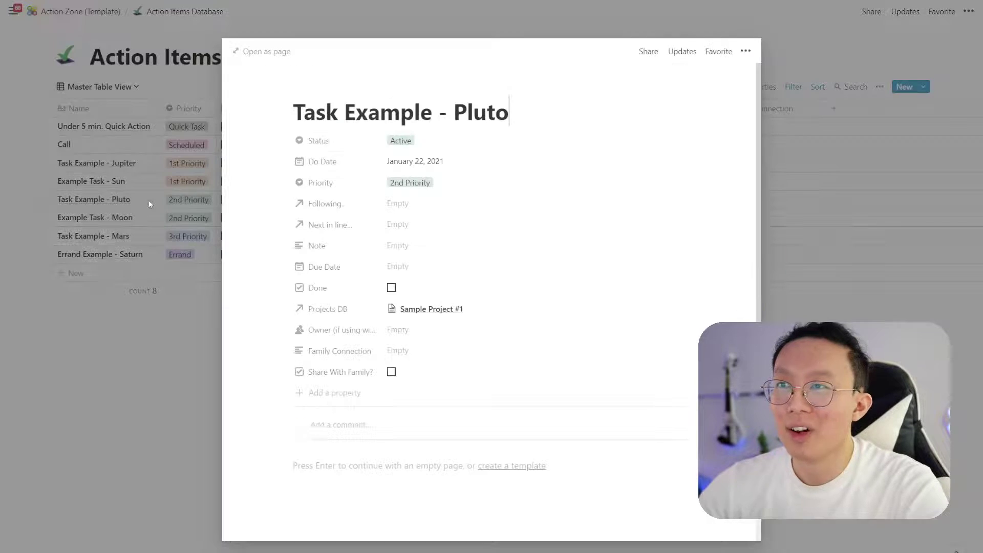
pyautogui.click(424, 141)
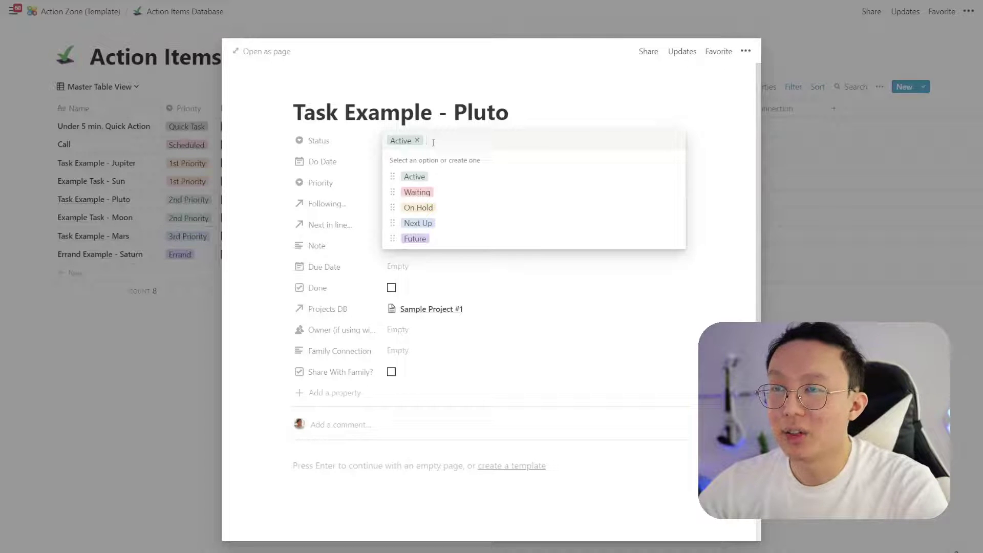
pyautogui.write('Complete')
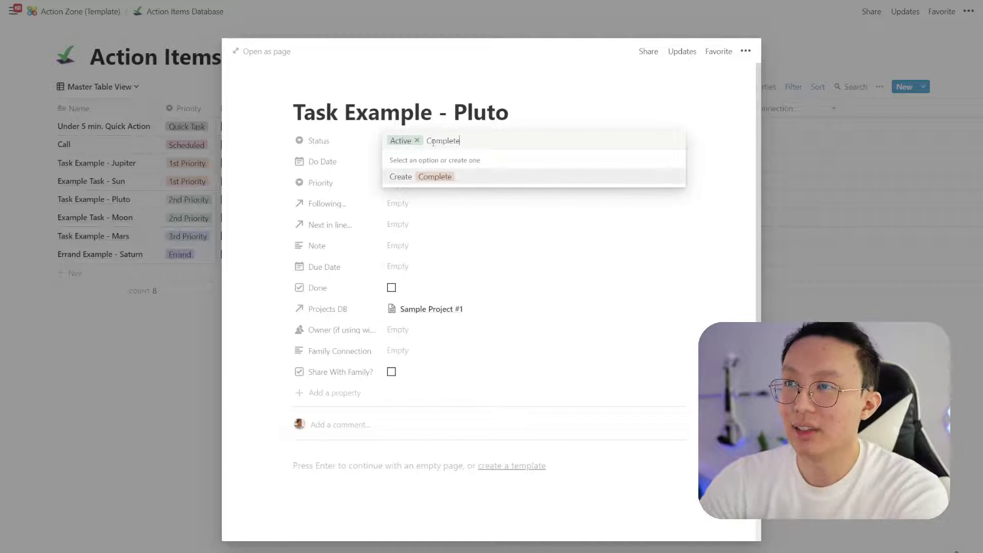
pyautogui.click(436, 176)
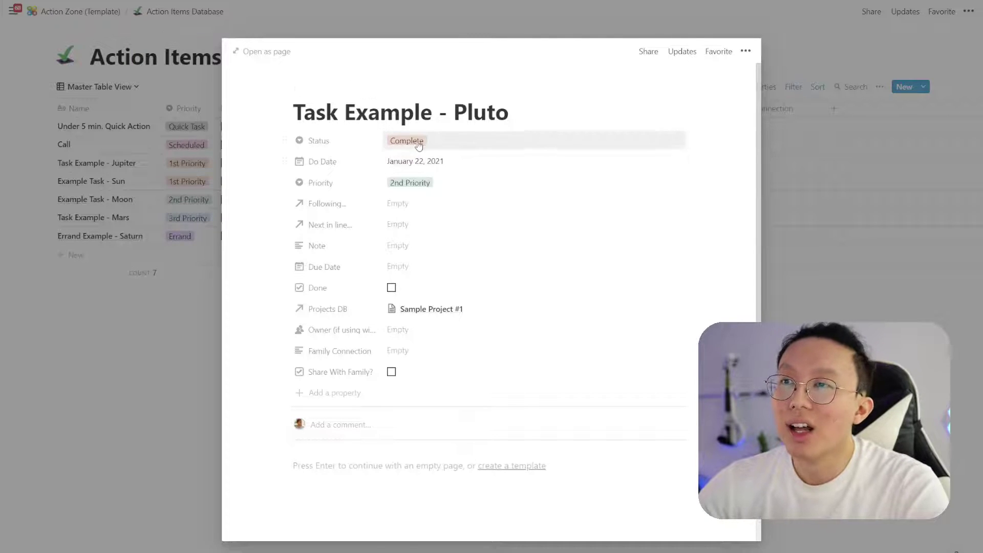
pyautogui.click(398, 372)
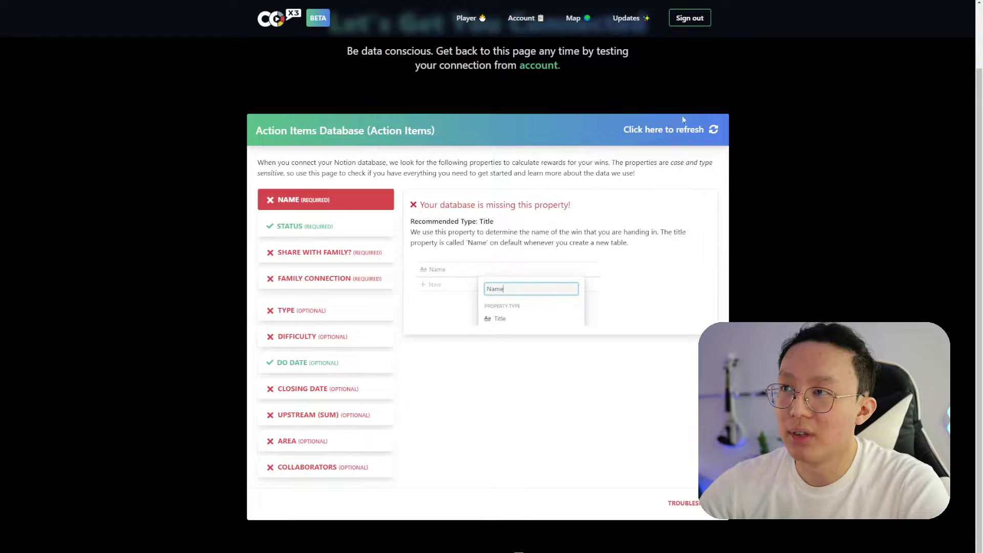
pyautogui.click(683, 120)
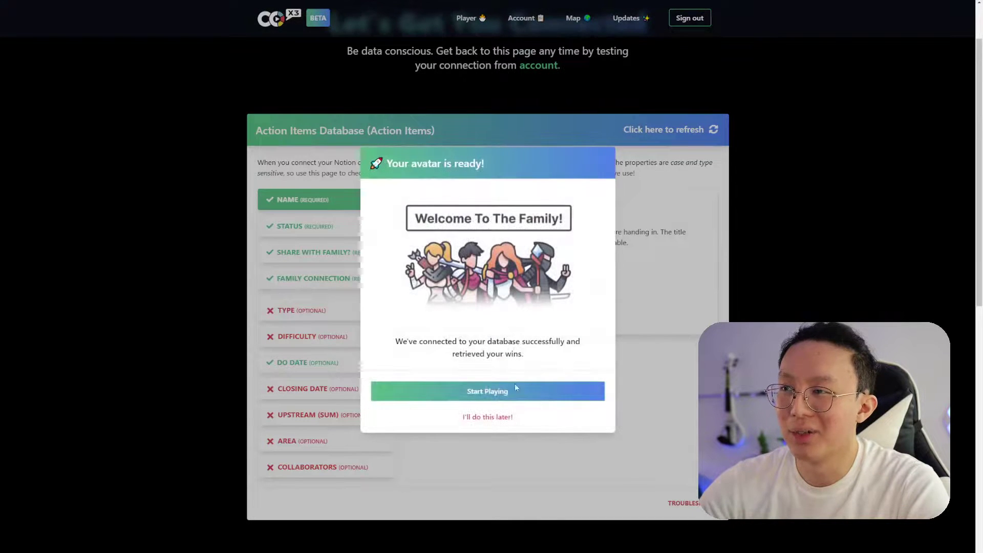
# On the Player page, close the celebration and review Pluto's +25 XP win and XP bar
pyautogui.click(488, 416)
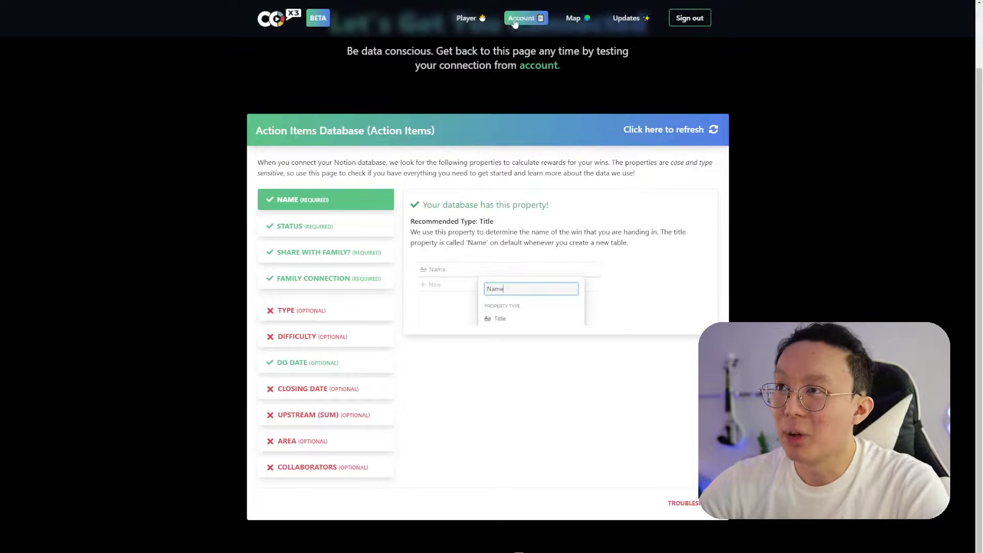
pyautogui.click(467, 18)
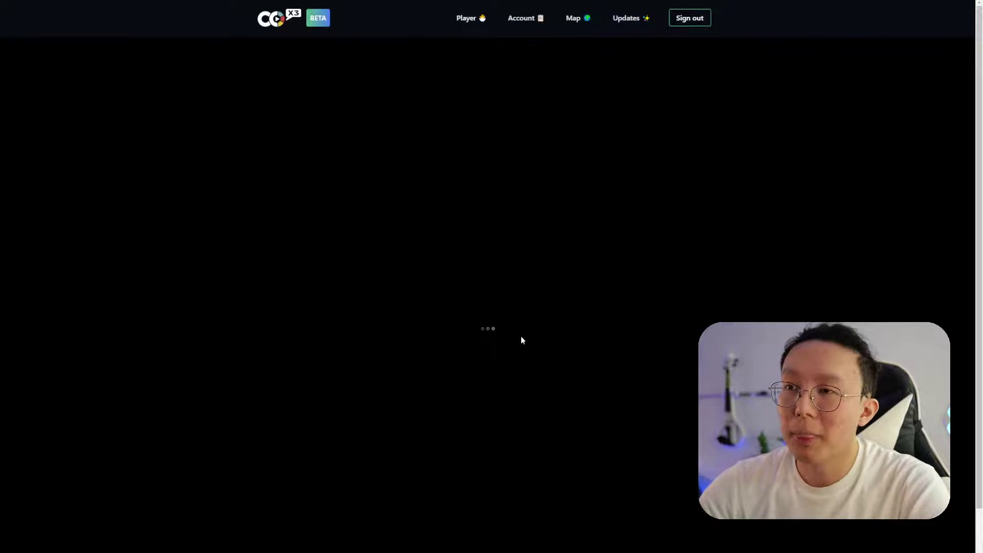
pyautogui.scroll(-3, 508, 333)
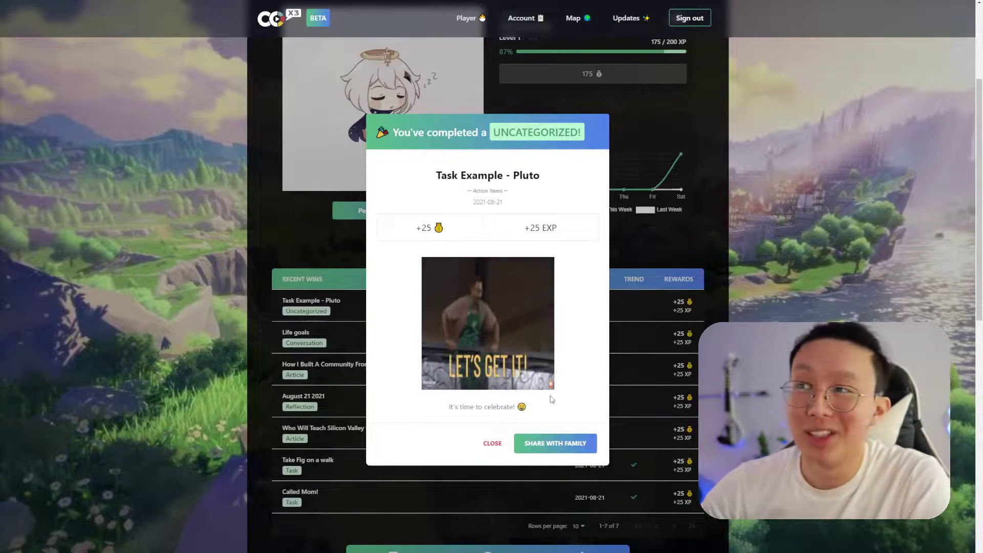
pyautogui.click(492, 444)
pyautogui.scroll(3, 605, 222)
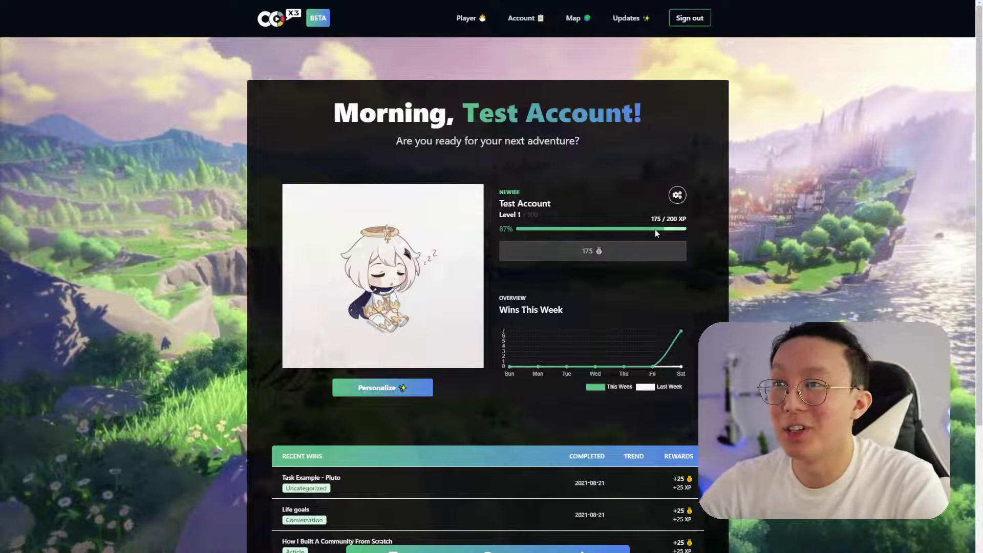
pyautogui.scroll(-3, 656, 233)
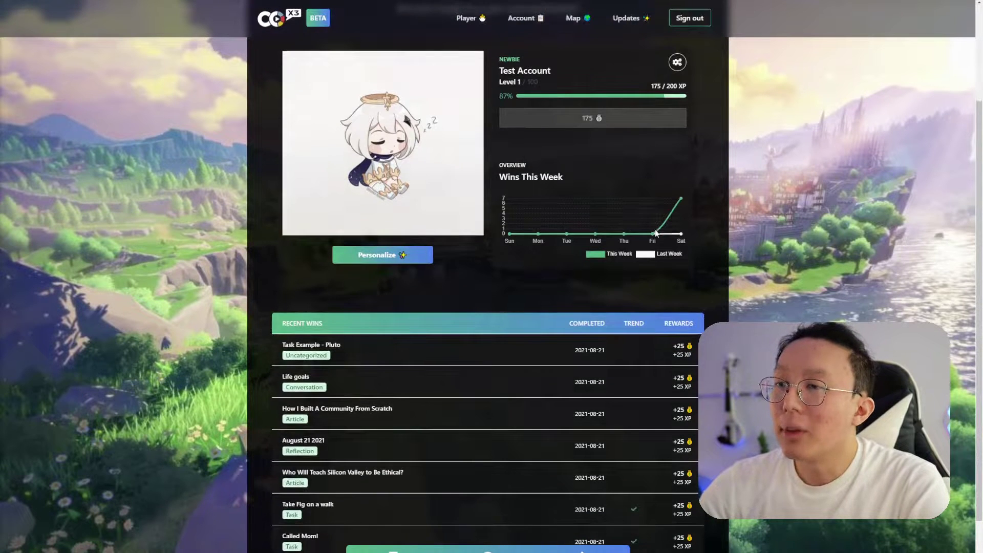
pyautogui.scroll(1, 643, 43)
pyautogui.scroll(2, 643, 43)
# Save and test the Notion connection from Account, then read the Difficulty and Type explanations
pyautogui.click(523, 18)
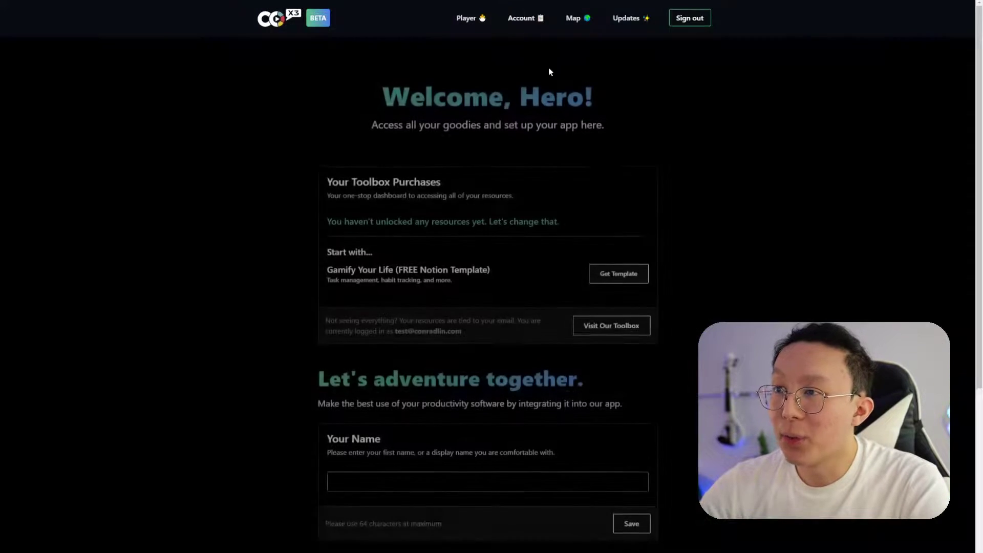
pyautogui.scroll(-1, 617, 215)
pyautogui.scroll(-8, 640, 256)
pyautogui.click(629, 287)
pyautogui.click(492, 401)
pyautogui.click(703, 165)
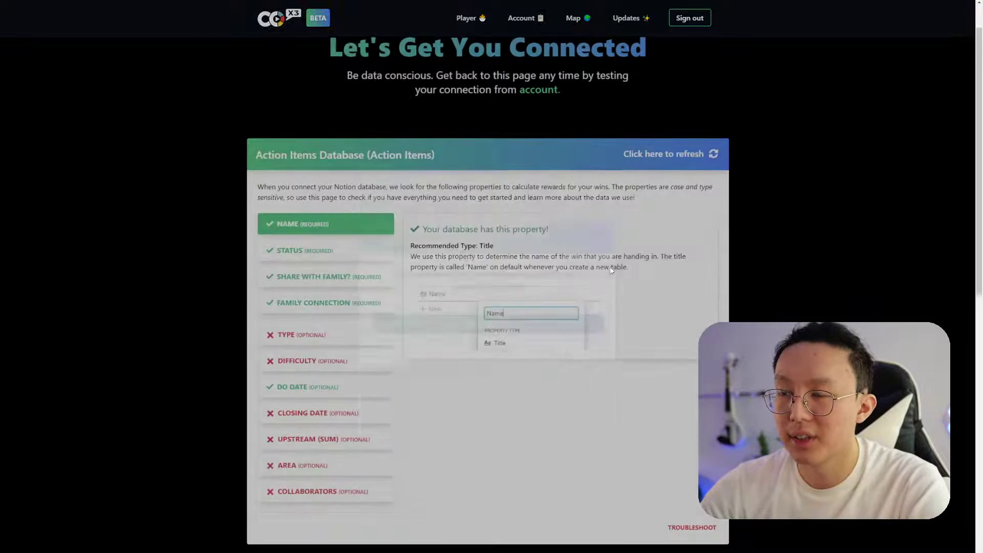
pyautogui.click(490, 414)
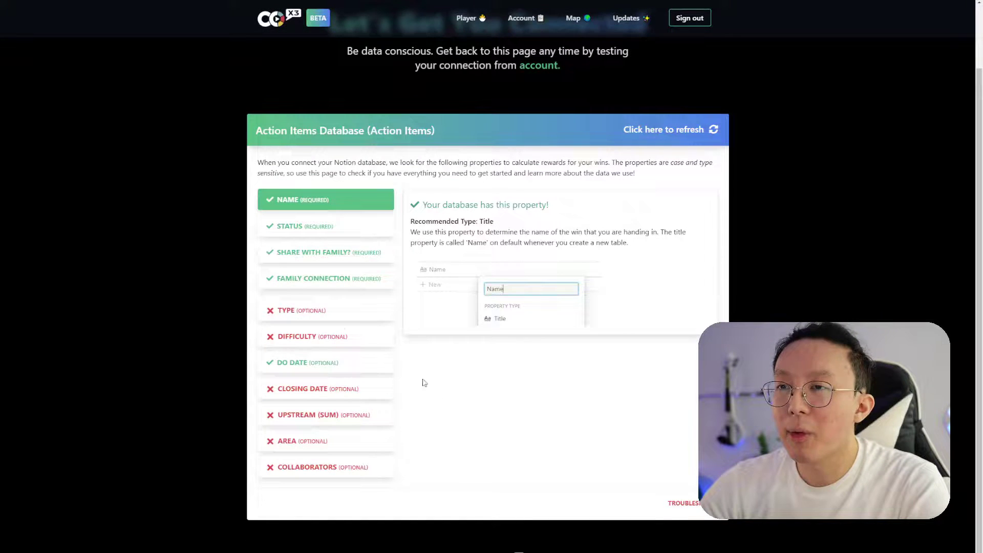
pyautogui.click(333, 342)
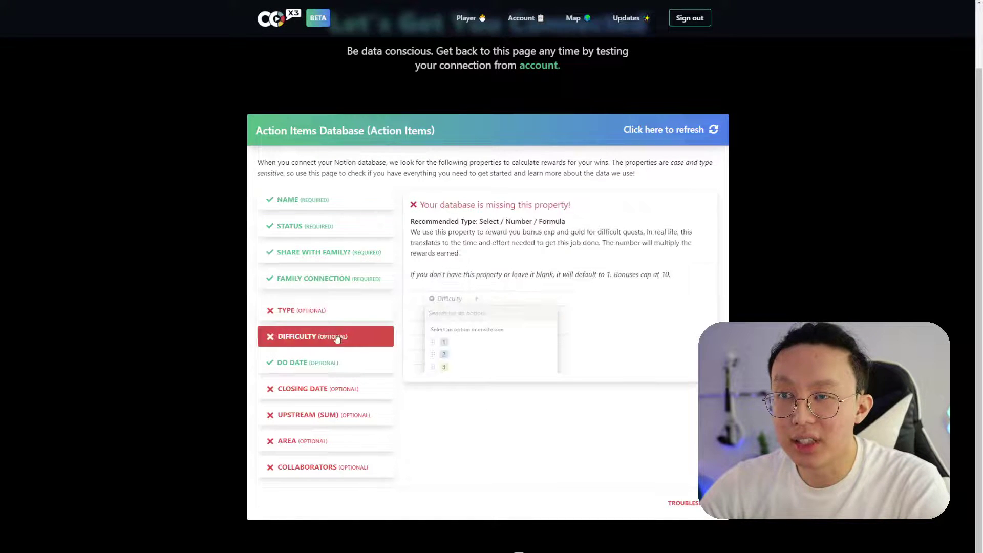
pyautogui.click(378, 313)
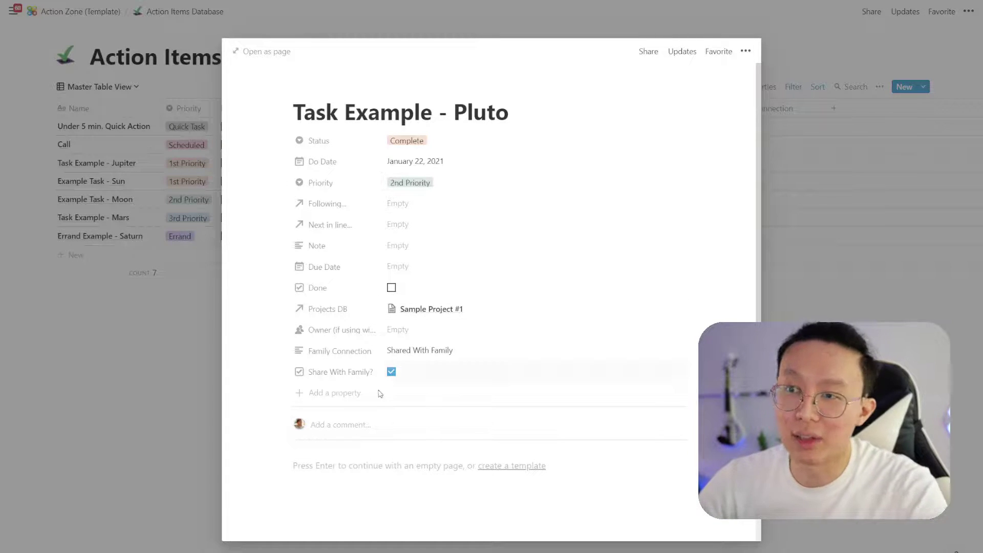
# Add a Type select property to Pluto with the value Task
pyautogui.click(361, 400)
pyautogui.write('TYpe')
pyautogui.press('Return')
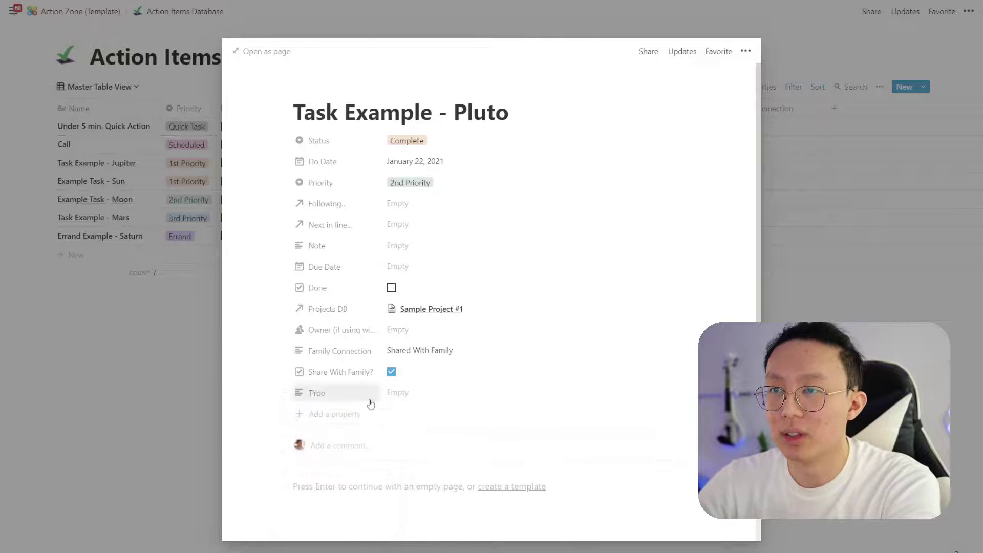
pyautogui.click(353, 399)
pyautogui.write('Type')
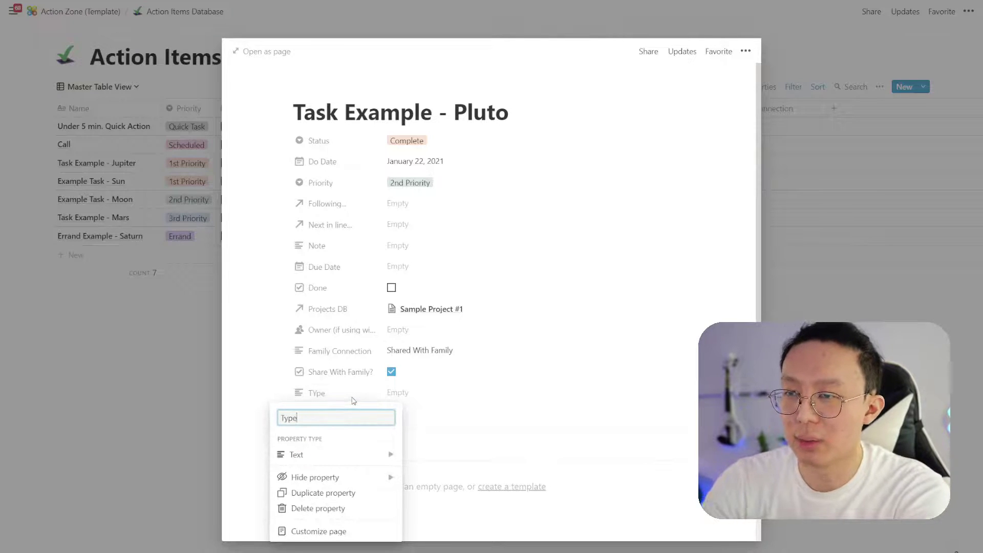
pyautogui.moveTo(389, 455)
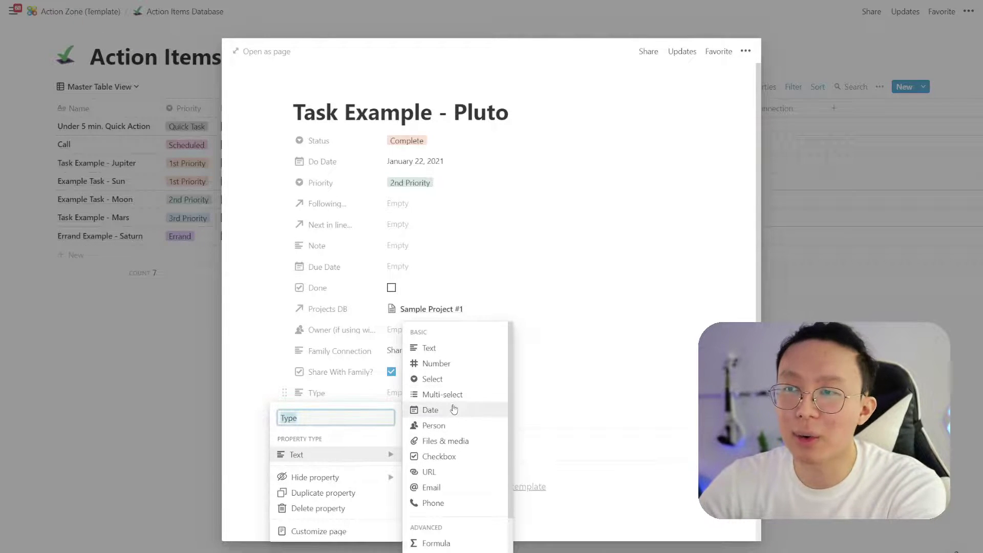
pyautogui.click(453, 379)
pyautogui.click(446, 393)
pyautogui.write('Ta')
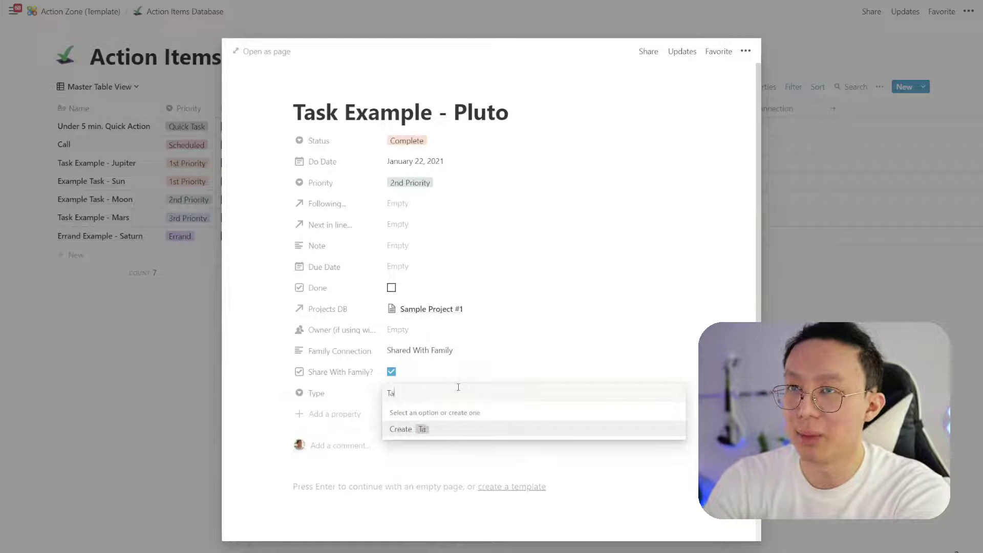
pyautogui.click(448, 430)
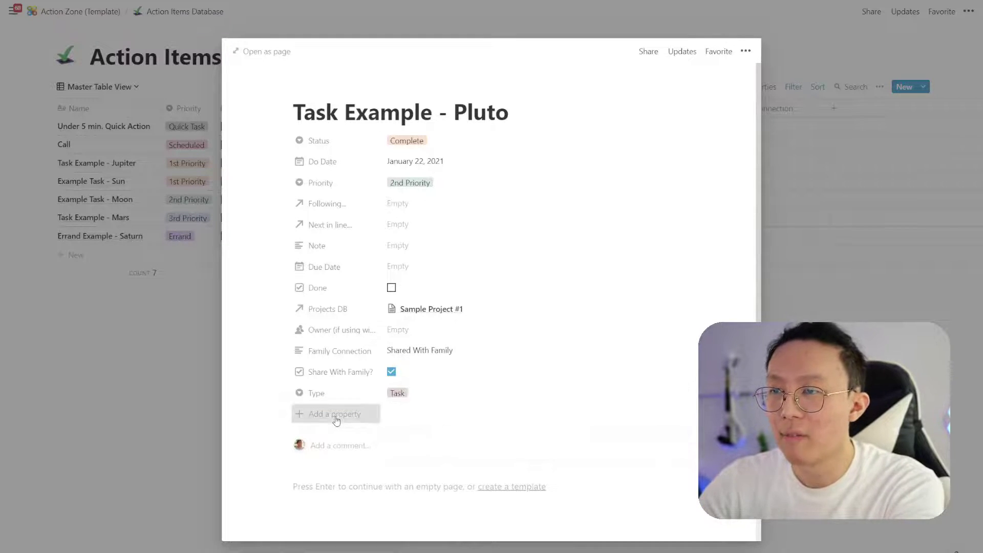
# Add a Difficulty select property to Pluto with the value 2
pyautogui.click(333, 414)
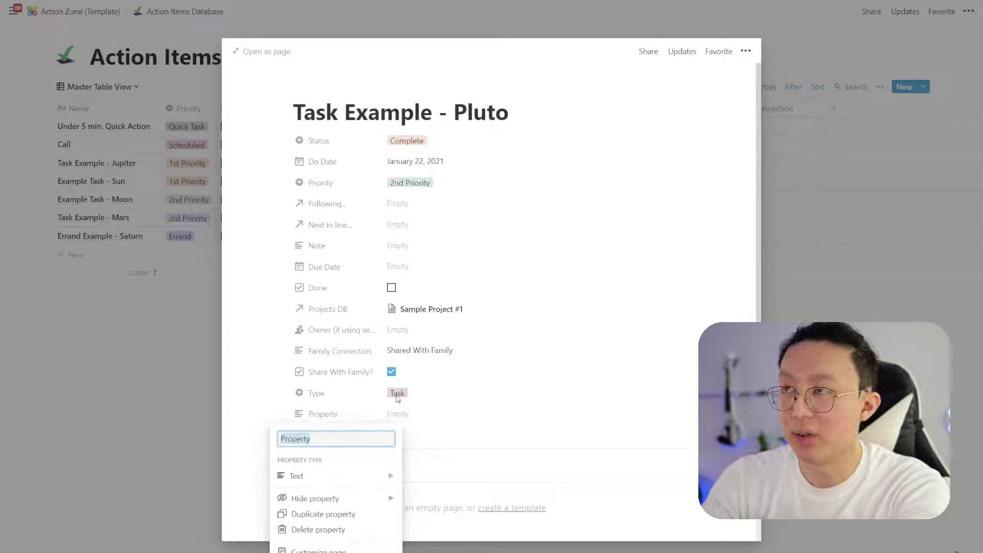
pyautogui.write('Difficulty')
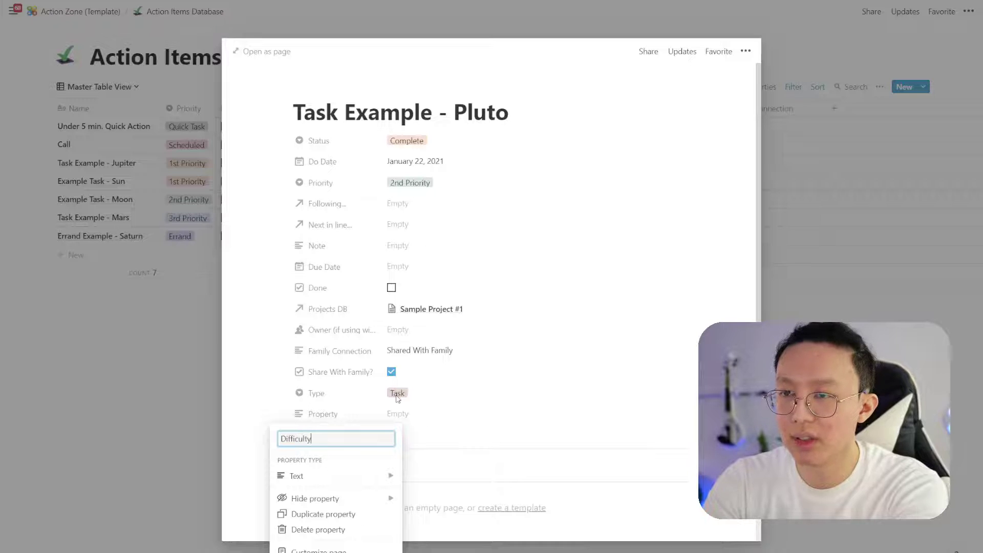
pyautogui.press('Return')
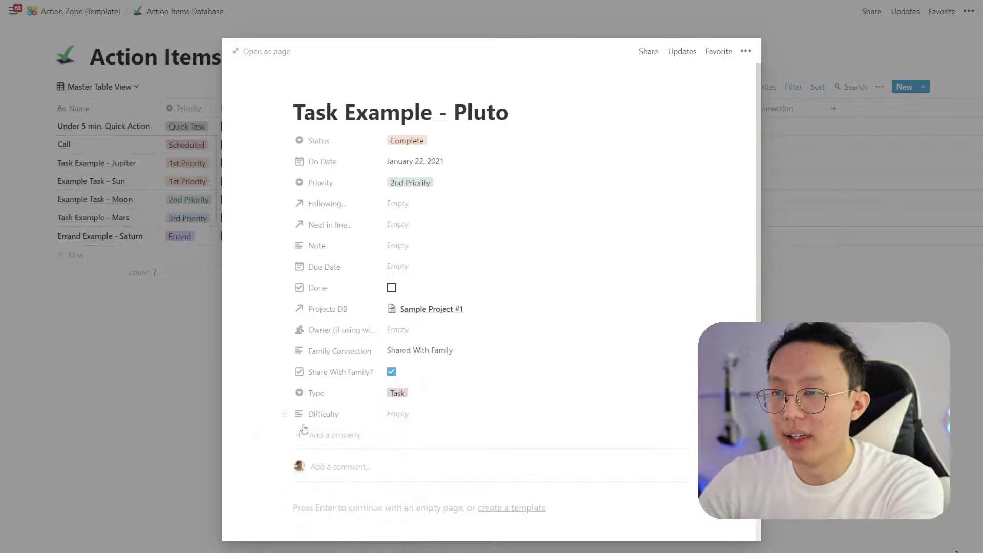
pyautogui.scroll(-1, 312, 423)
pyautogui.click(284, 369)
pyautogui.moveTo(292, 431)
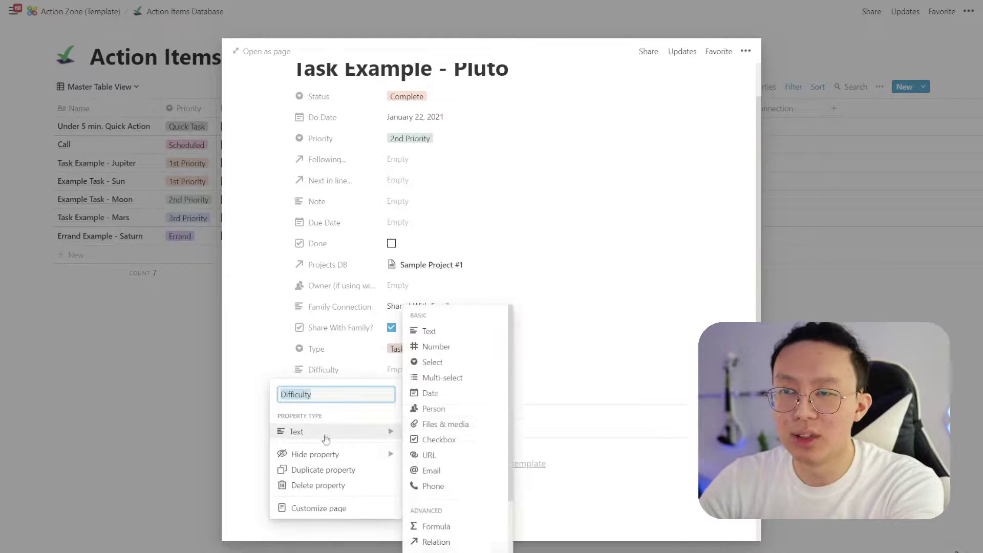
pyautogui.click(469, 369)
pyautogui.click(423, 371)
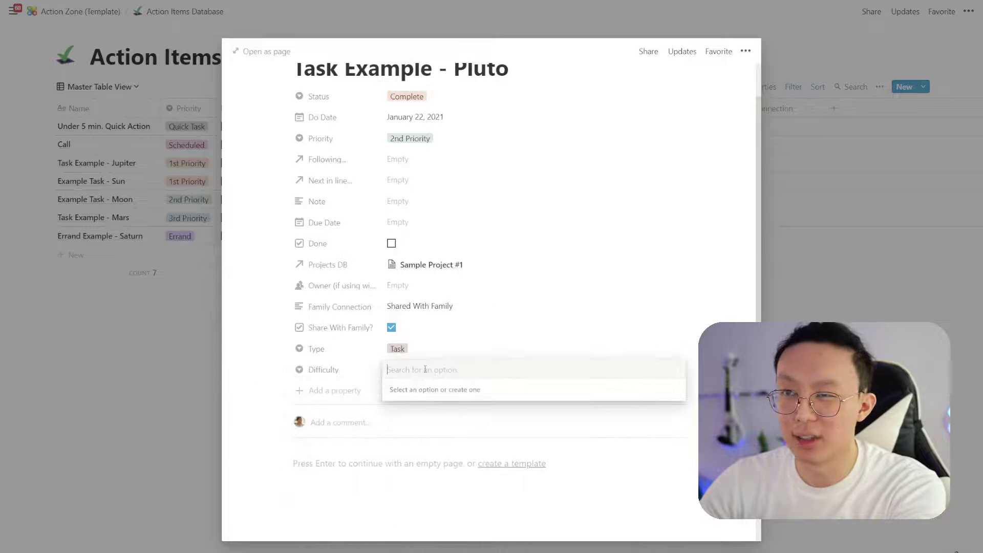
pyautogui.write('2')
pyautogui.click(430, 410)
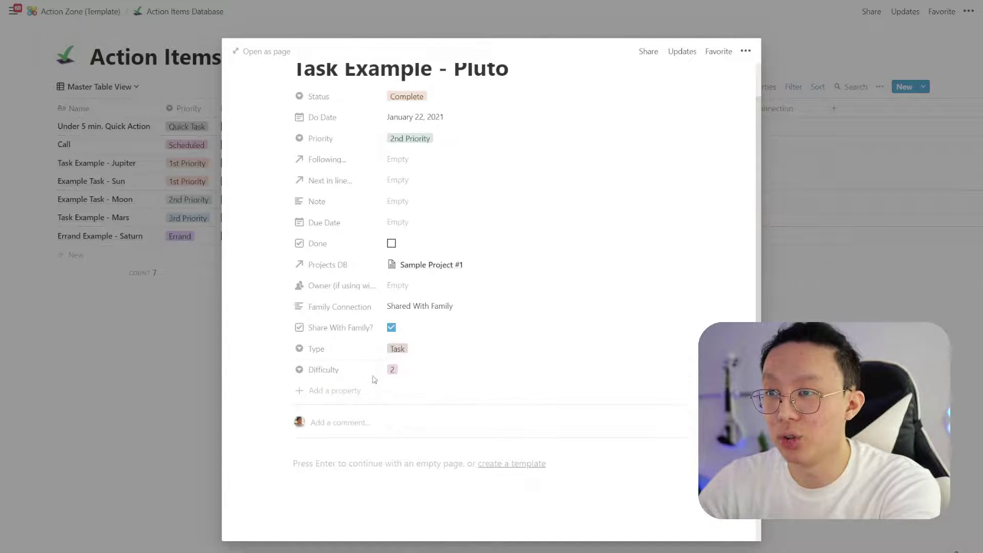
# Create an Area select property on Pluto and give it a new Mindset option
pyautogui.click(361, 392)
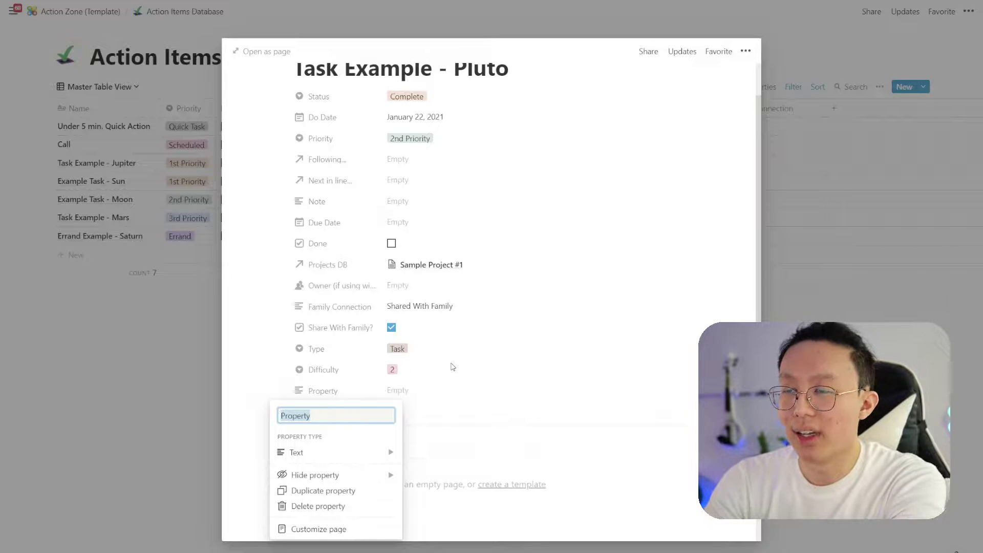
pyautogui.write('Area')
pyautogui.click(340, 453)
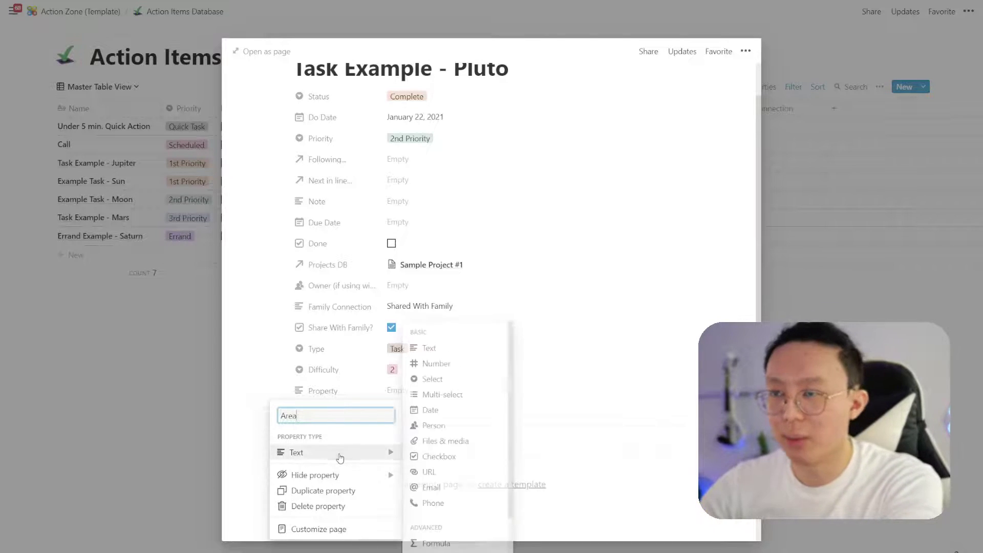
pyautogui.click(451, 379)
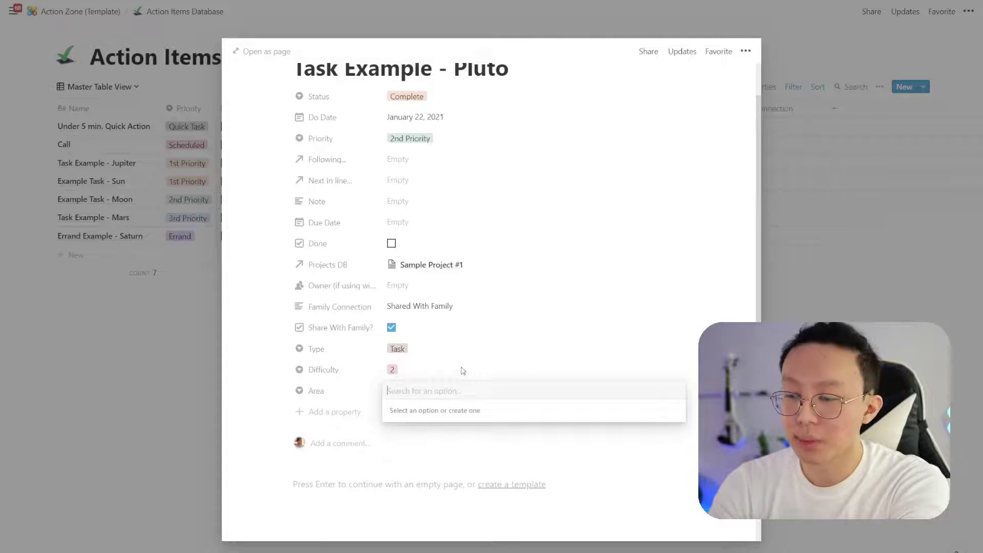
pyautogui.write('Mindset')
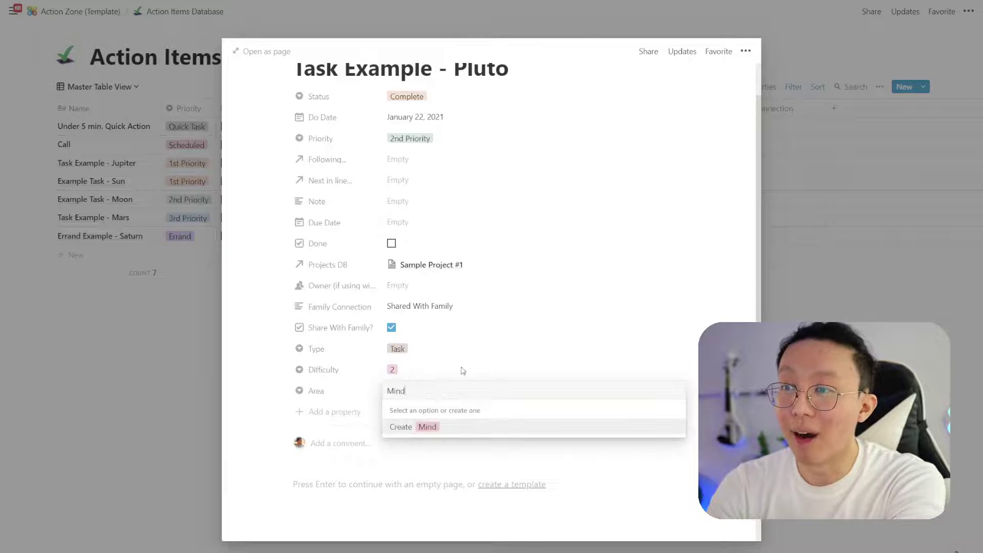
pyautogui.click(444, 426)
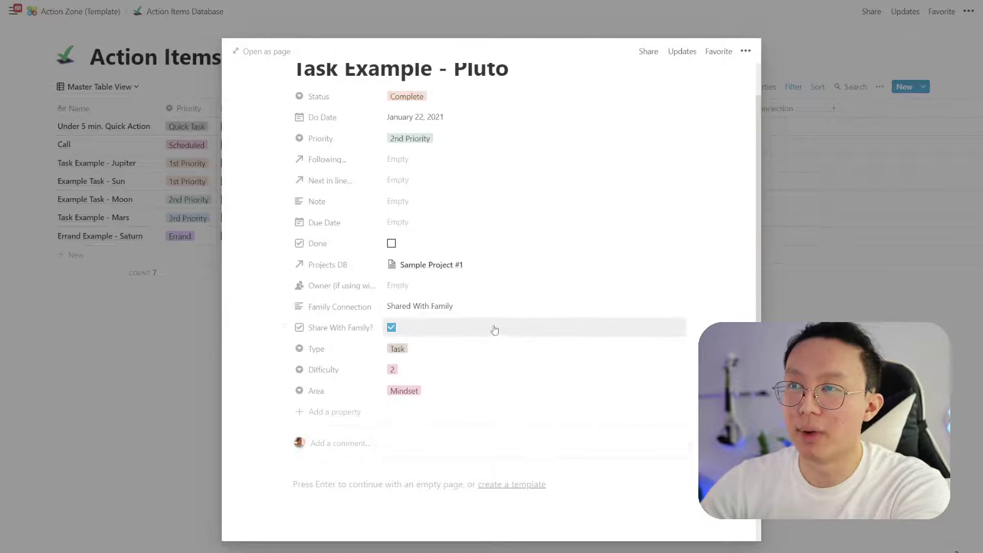
# Delete the 'Shared With Family' text from Pluto's Family Connection field
pyautogui.scroll(1, 467, 328)
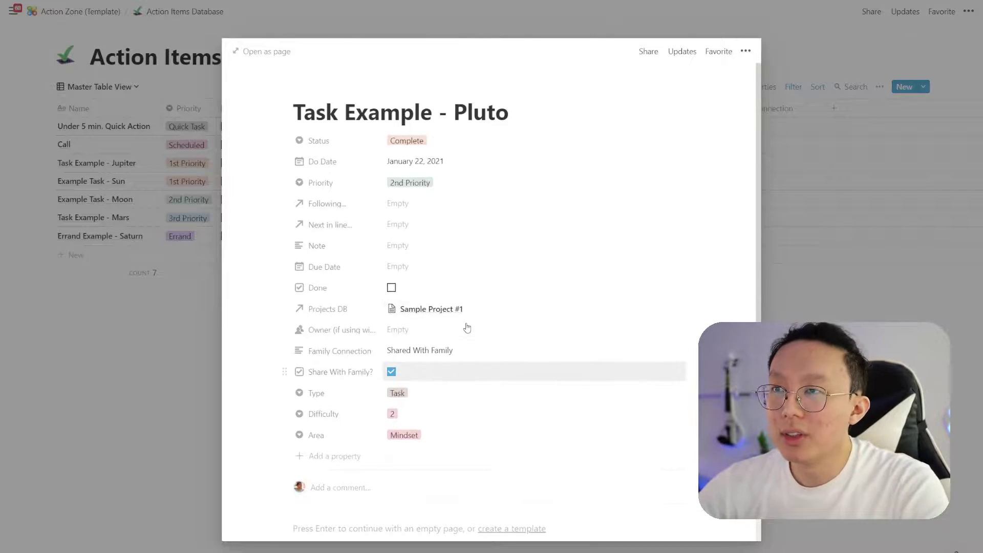
pyautogui.click(465, 352)
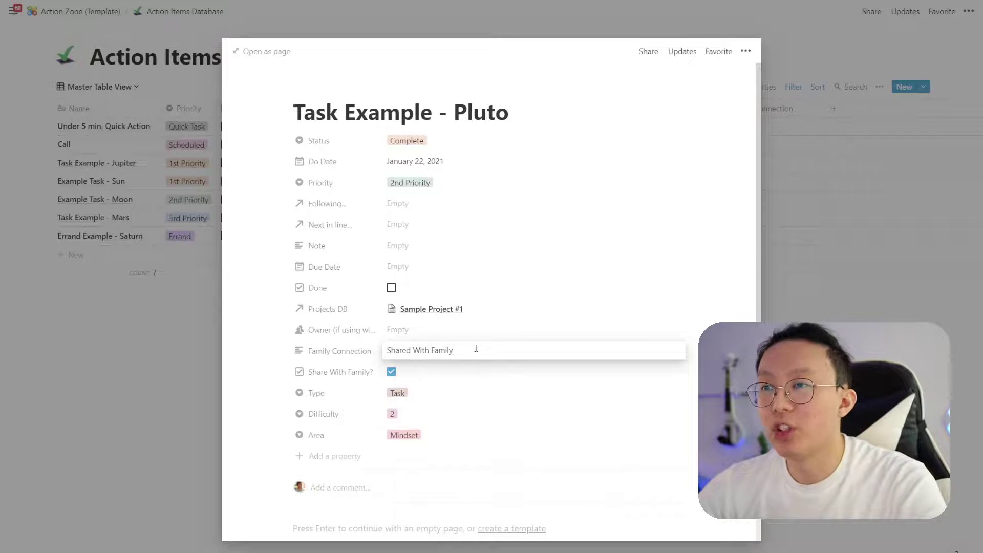
pyautogui.moveTo(476, 348); pyautogui.dragTo(347, 349)
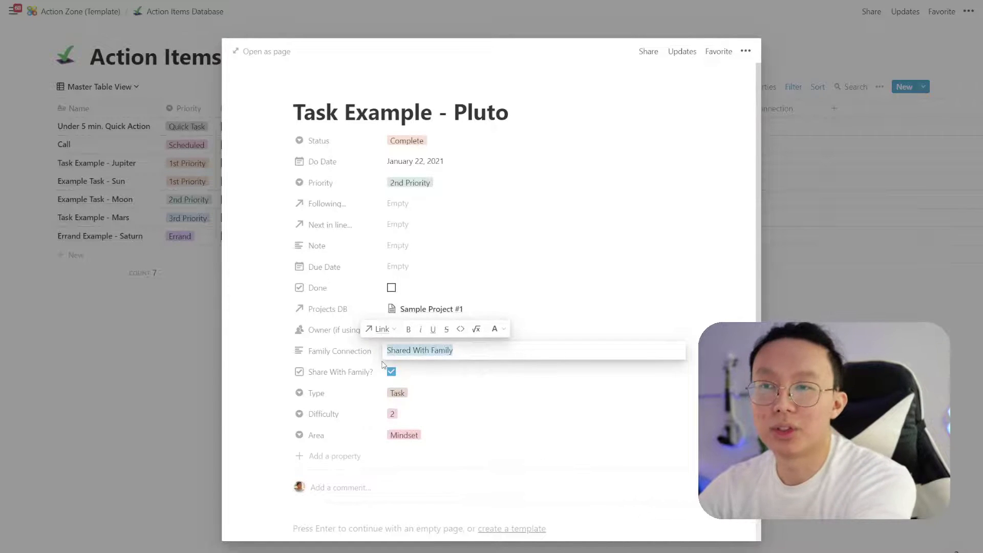
pyautogui.press('BackSpace')
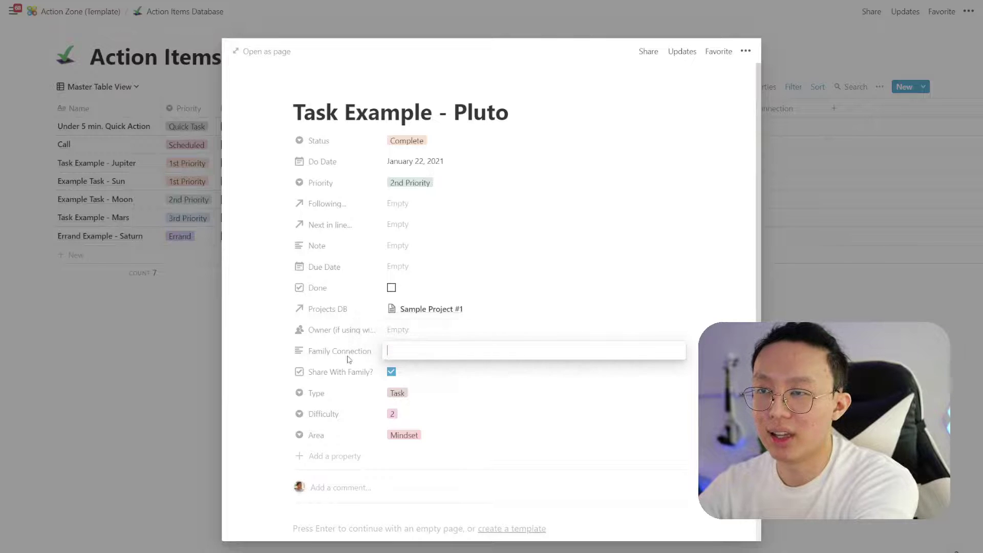
pyautogui.press('Escape')
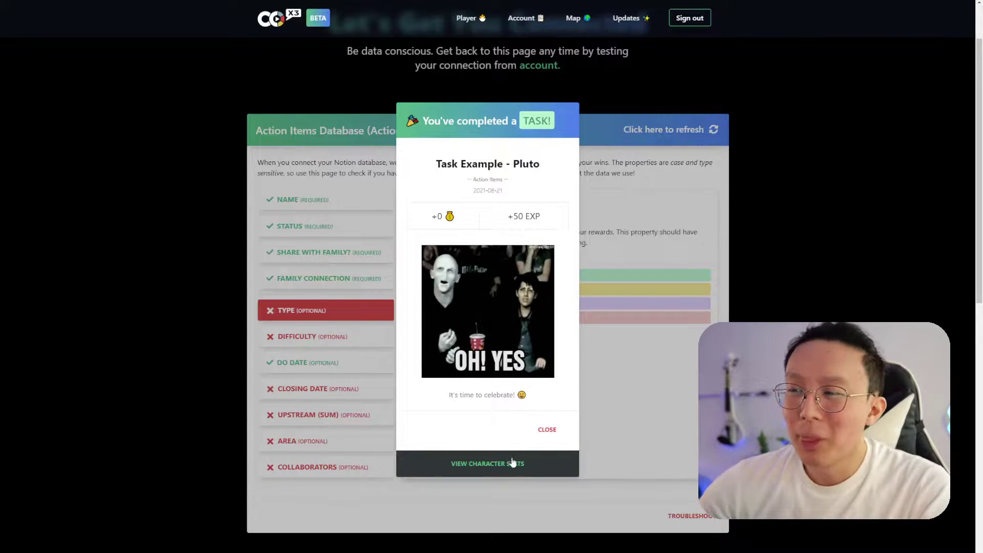
# Open the character stats from the task-completed popup and scroll through Level 2 and Recent Wins
pyautogui.click(535, 462)
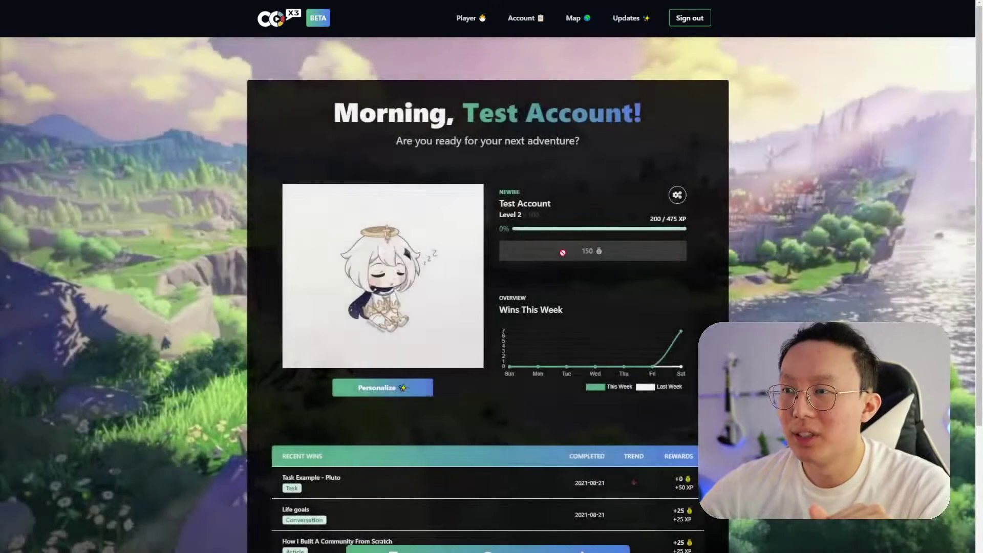
pyautogui.moveTo(684, 333)
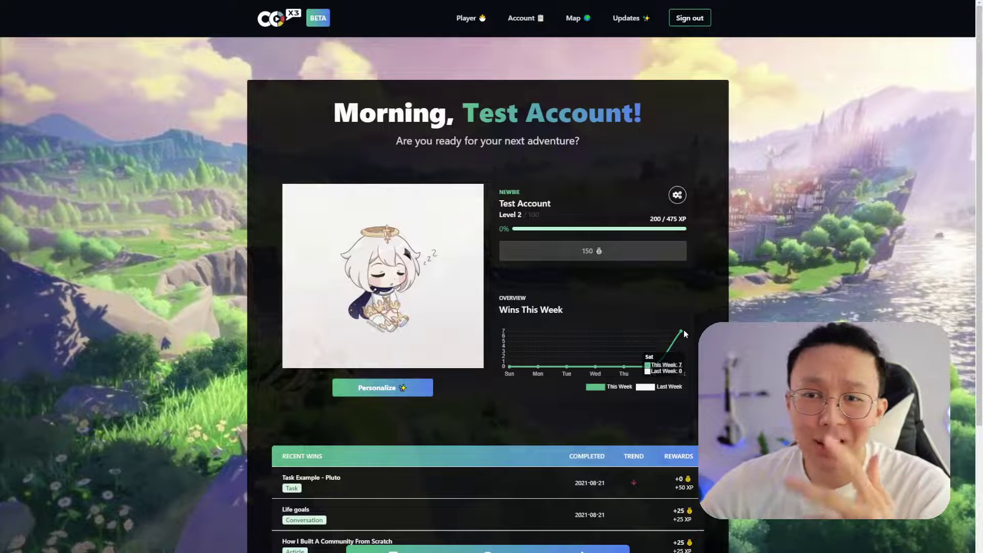
pyautogui.scroll(-2, 643, 440)
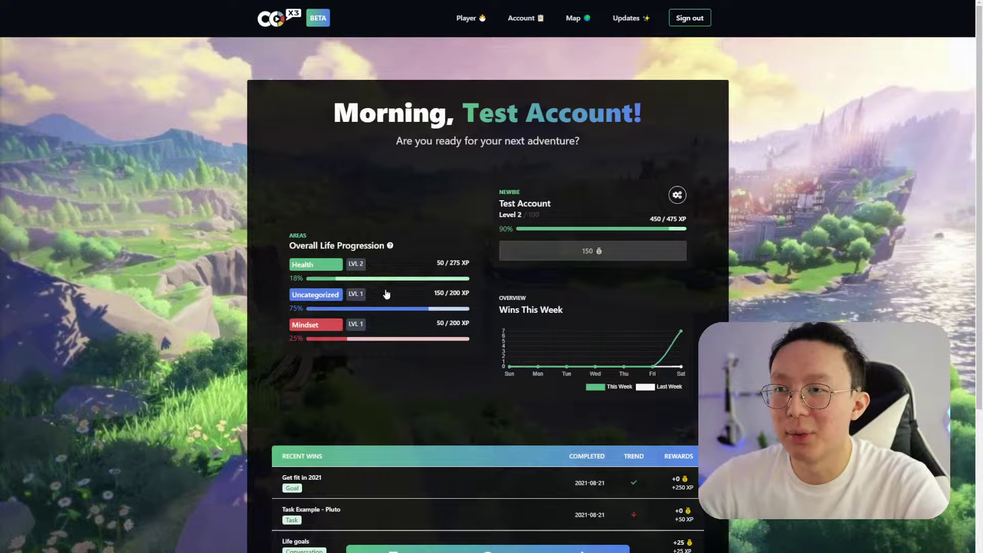
pyautogui.scroll(-5, 501, 421)
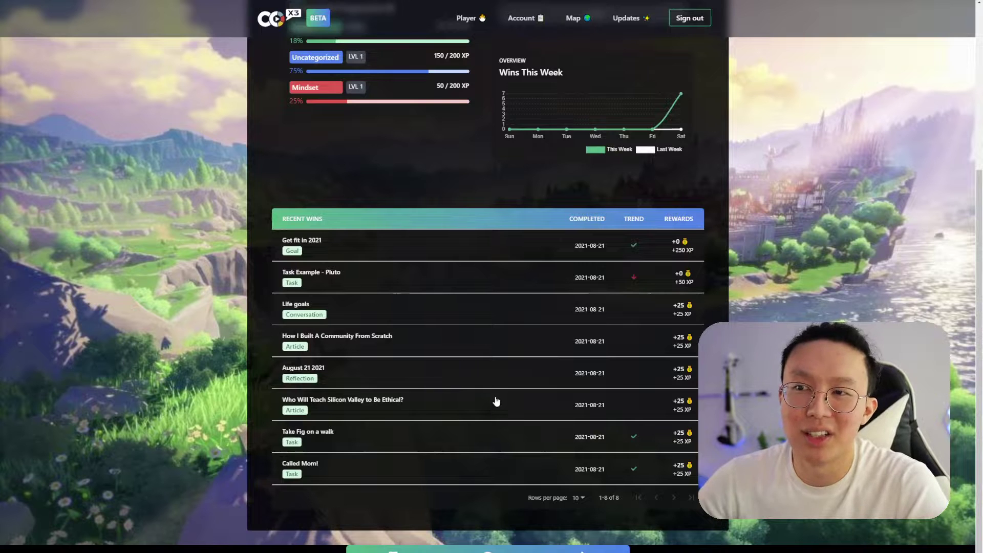
pyautogui.scroll(1, 496, 401)
pyautogui.scroll(4, 496, 401)
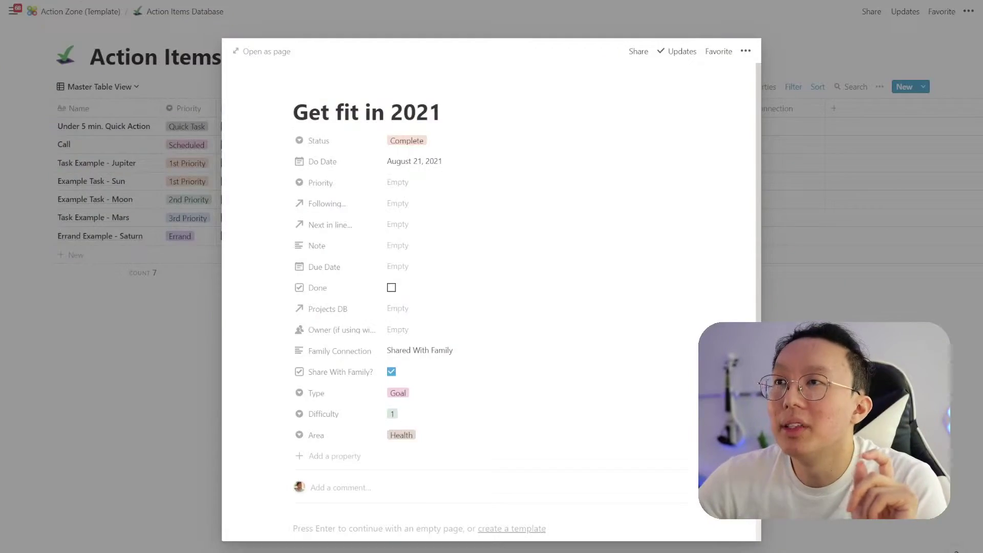
# Return to Action Zone (Template), insert blank lines under the title, and collapse the Today toggle
pyautogui.click(113, 24)
pyautogui.click(103, 13)
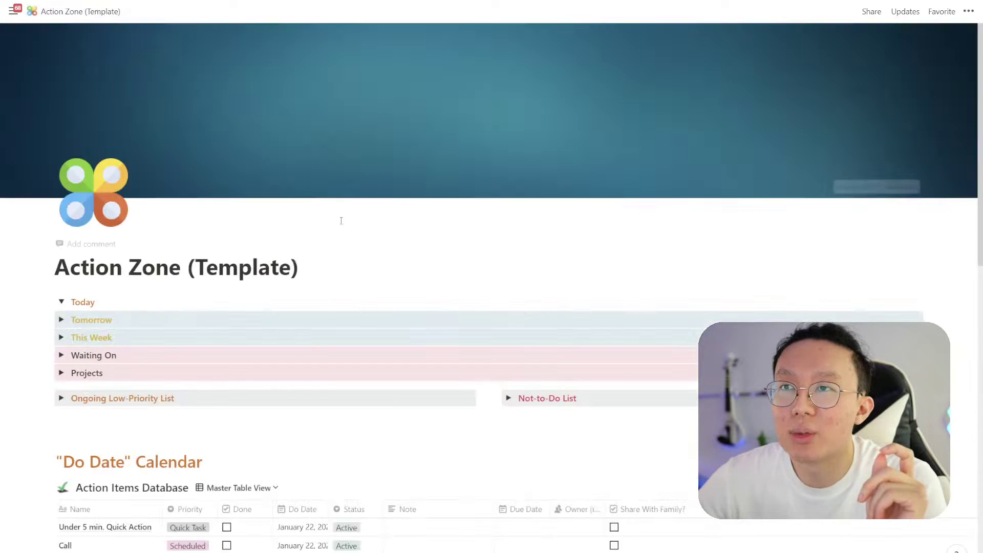
pyautogui.click(327, 268)
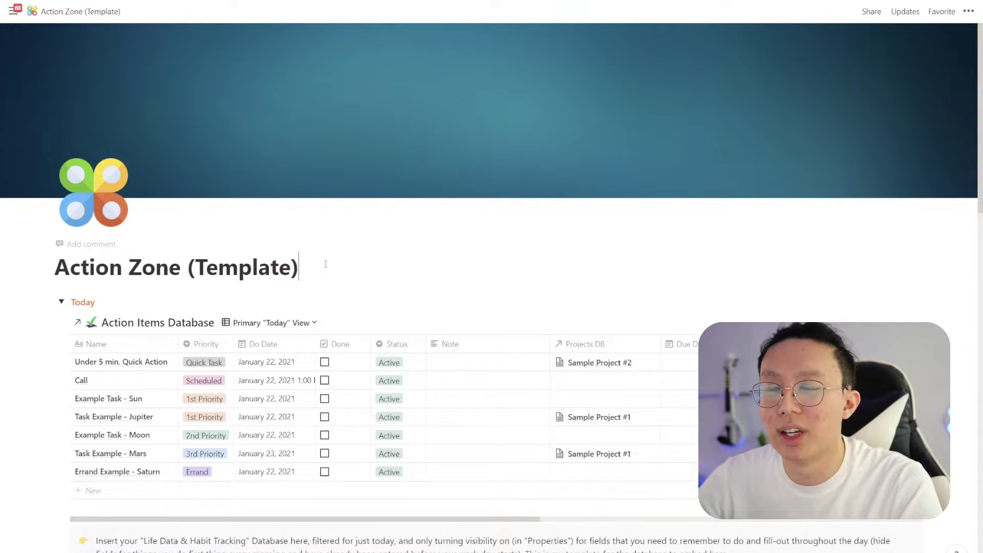
pyautogui.press('Return')
pyautogui.press('Return')
pyautogui.press('Up')
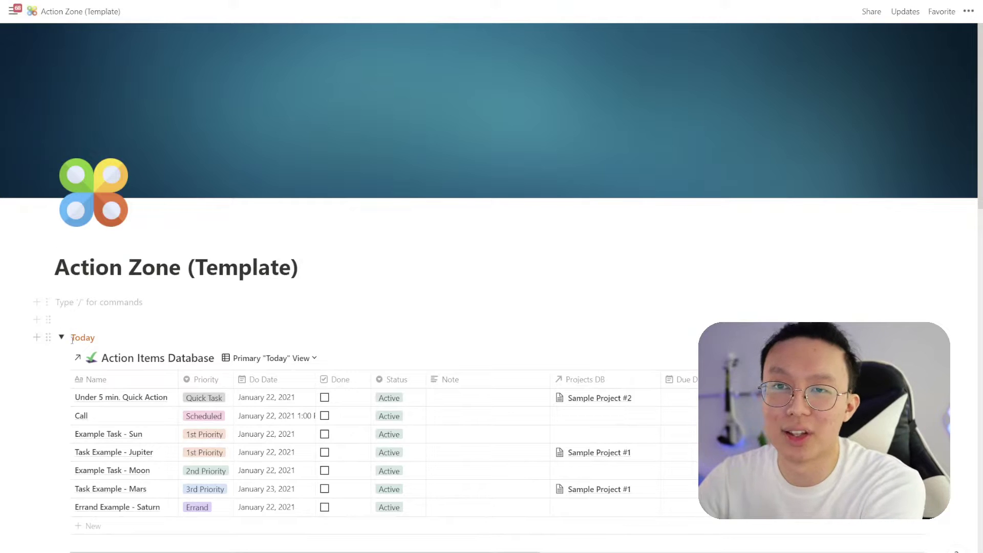
pyautogui.click(62, 336)
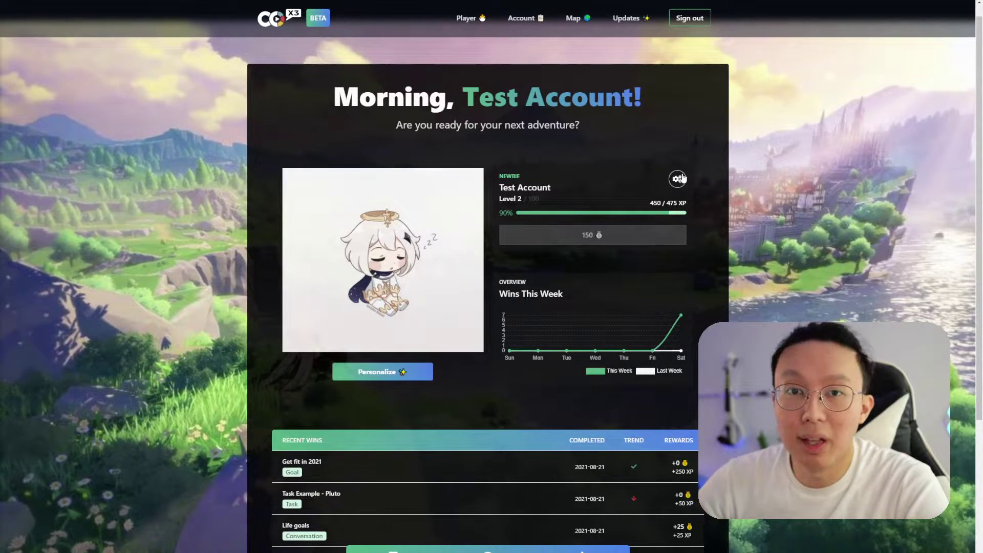
# Generate the player-details embed link from the player card's gear menu and copy it
pyautogui.click(681, 179)
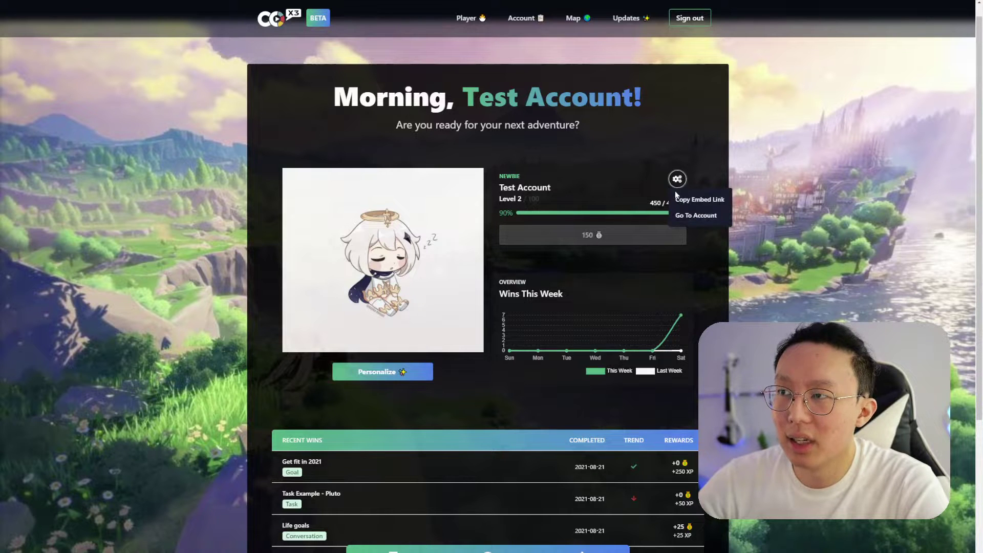
pyautogui.click(717, 218)
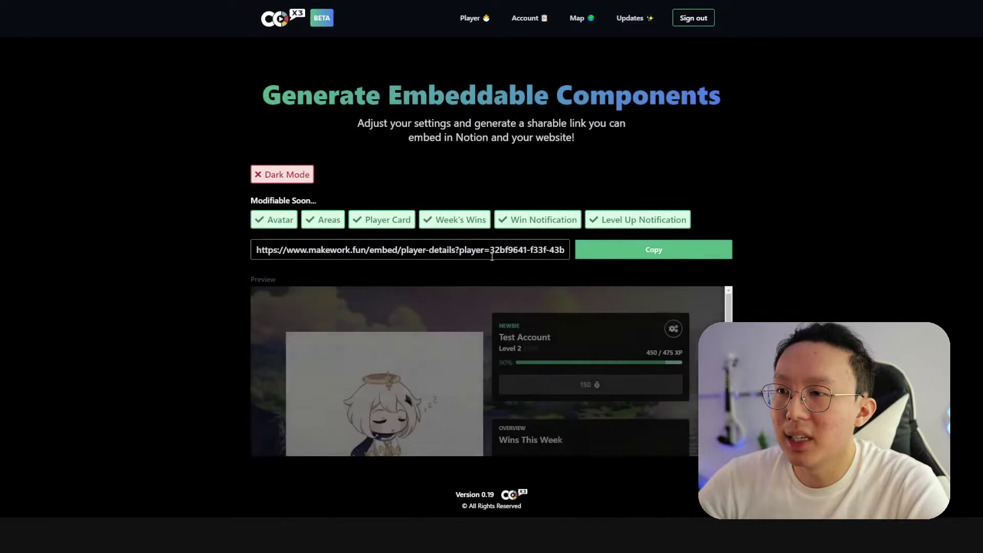
pyautogui.click(614, 254)
pyautogui.scroll(-2, 416, 302)
pyautogui.scroll(2, 460, 292)
pyautogui.click(607, 254)
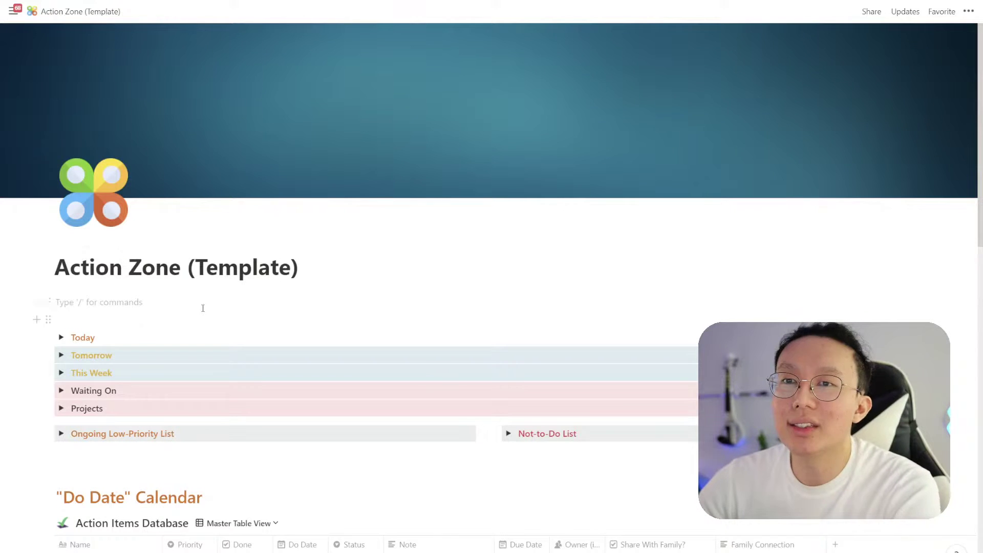
# Embed the Co-x3 player card link under Action Zone (Template), enlarged to show avatar, stats and wins chart
pyautogui.hotkey('ctrl', 'v')
pyautogui.click(506, 352)
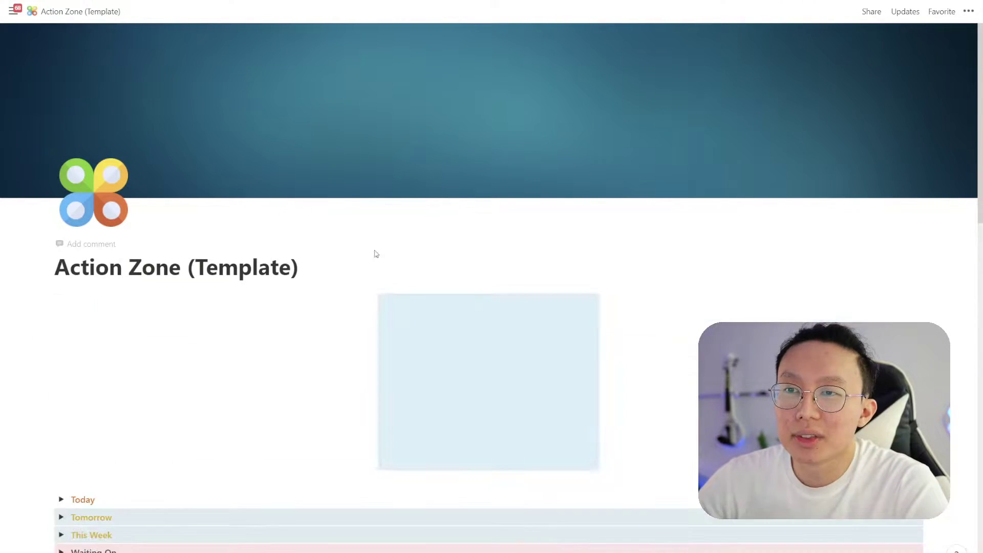
pyautogui.scroll(-3, 379, 246)
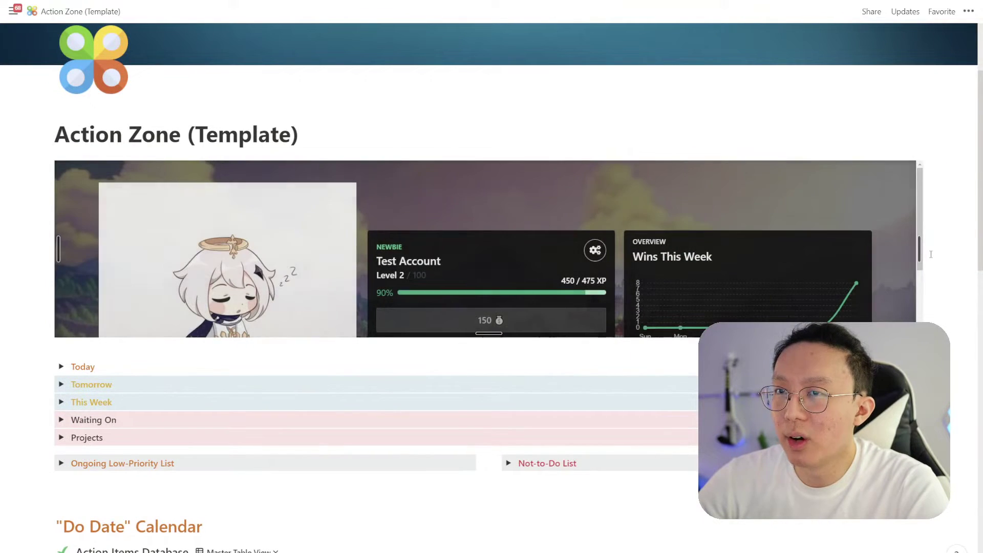
pyautogui.moveTo(489, 333); pyautogui.dragTo(496, 436)
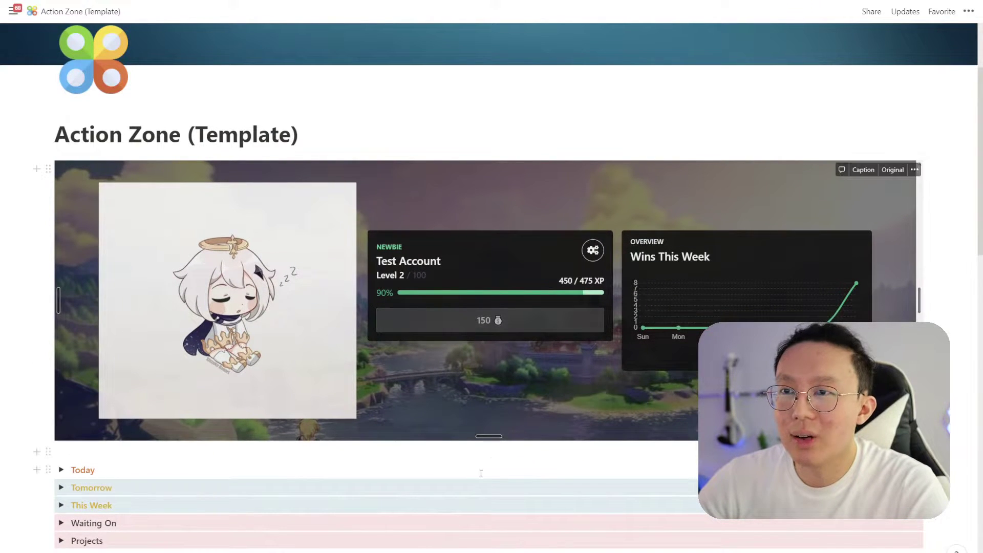
pyautogui.scroll(-2, 606, 172)
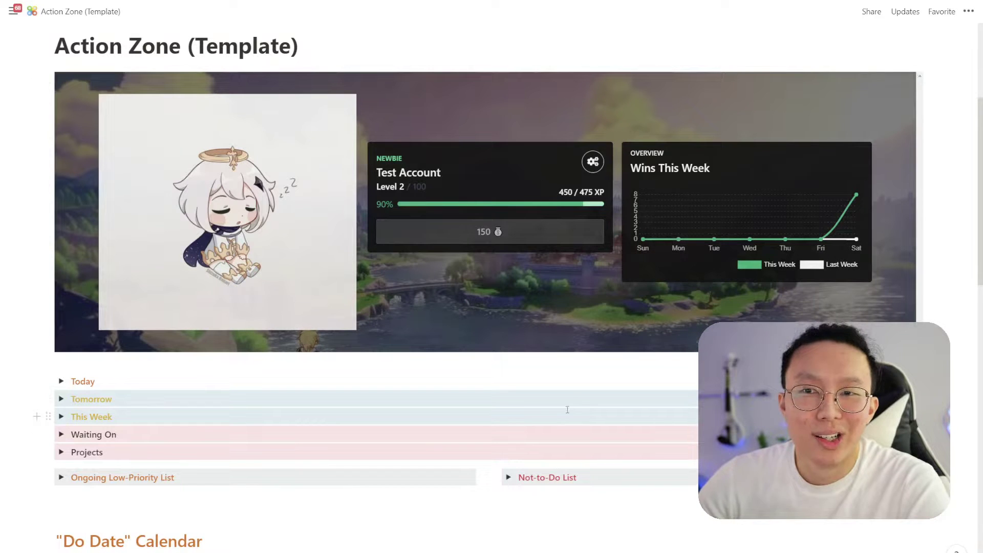
pyautogui.moveTo(716, 220)
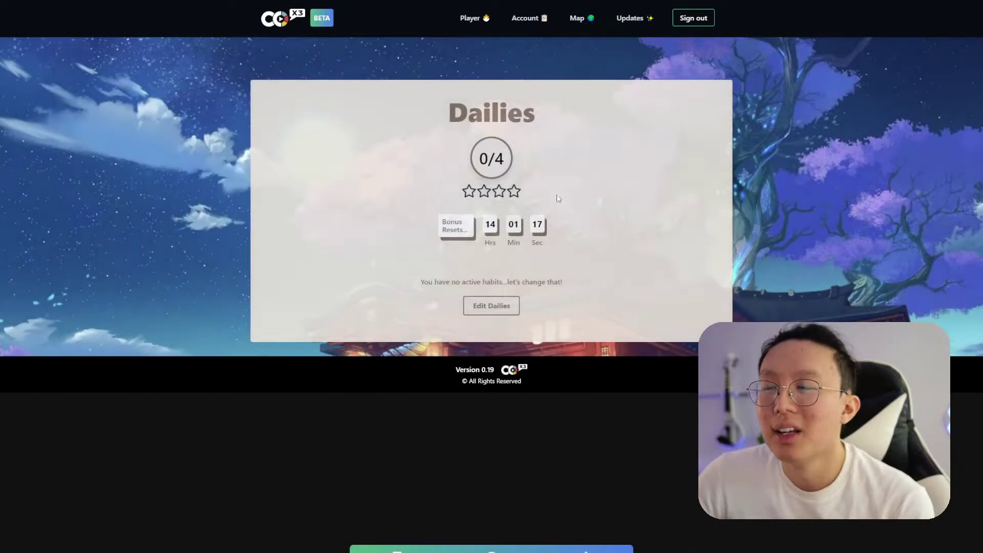
# Add a new daily habit in Co-x3 named 'Exercise'
pyautogui.click(486, 307)
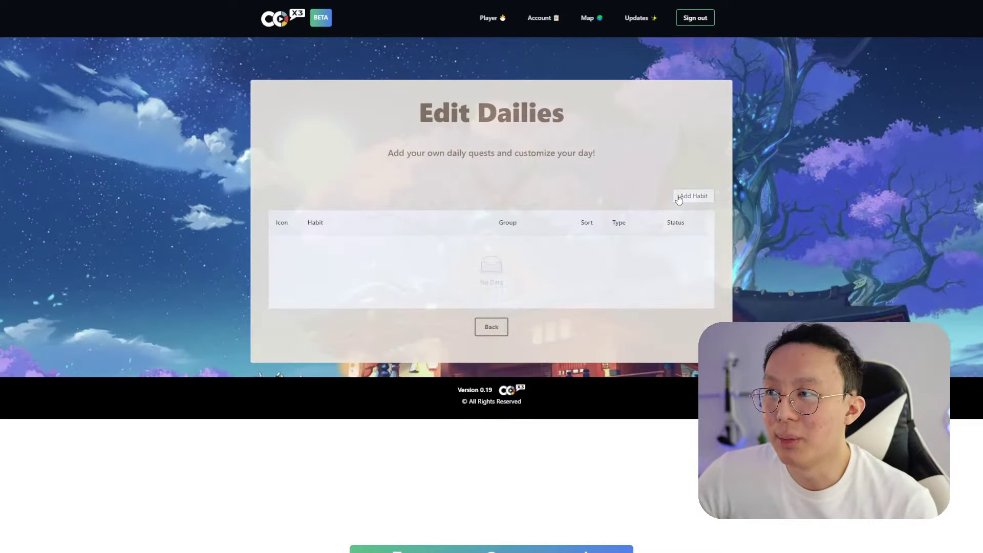
pyautogui.click(681, 197)
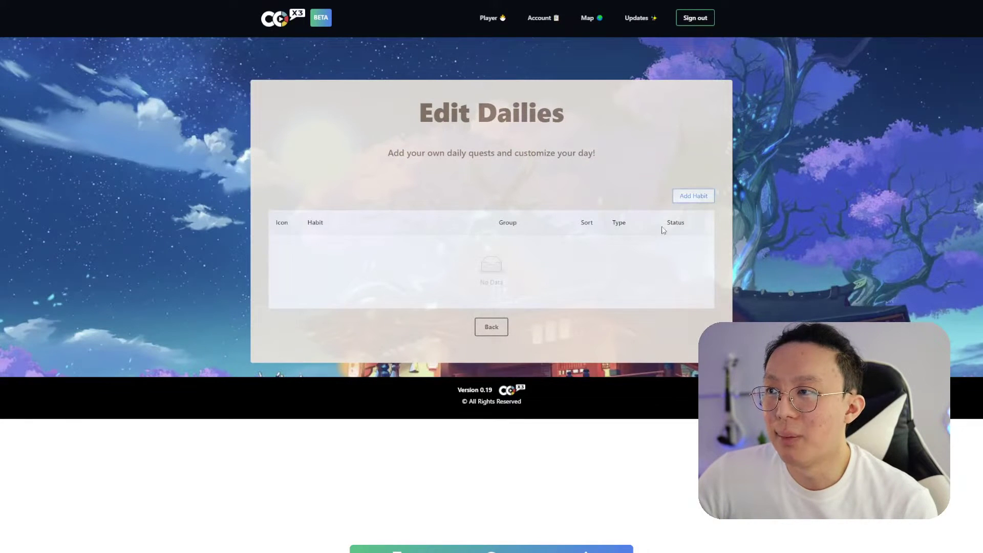
pyautogui.doubleClick(338, 251)
pyautogui.tripleClick(338, 251)
pyautogui.write('Ex')
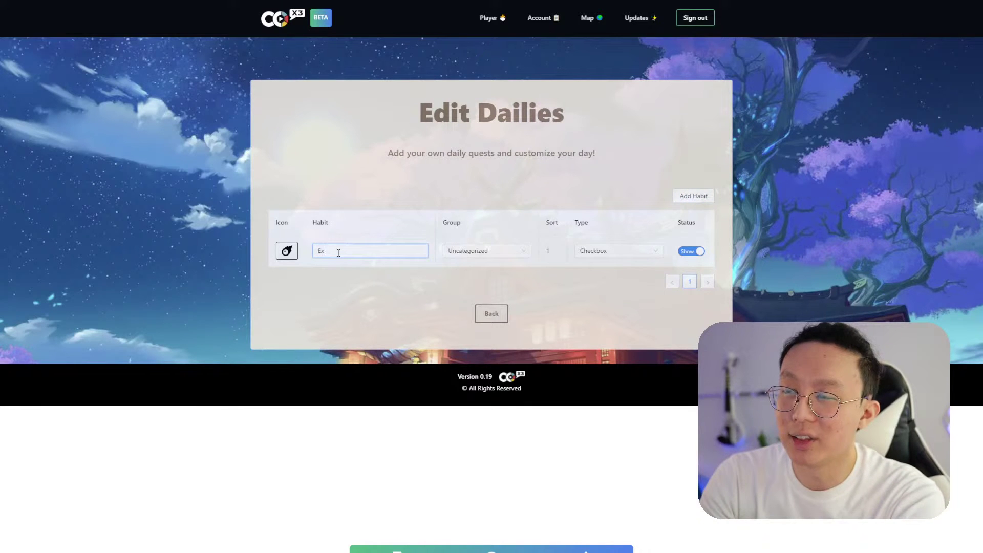
pyautogui.write('ercise')
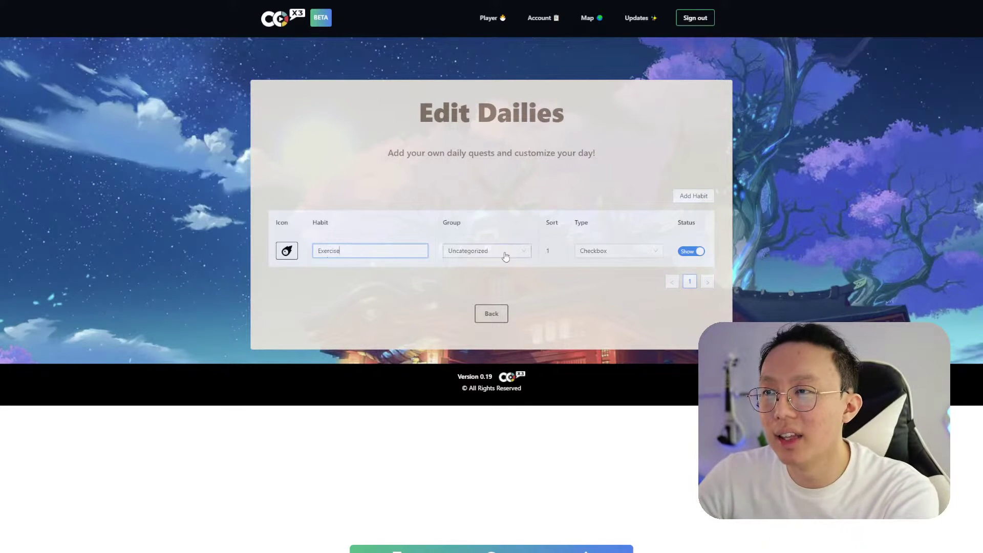
# Keep Exercise as a Checkbox habit and give it the running-figure icon found via 'runn'
pyautogui.click(588, 248)
pyautogui.click(515, 278)
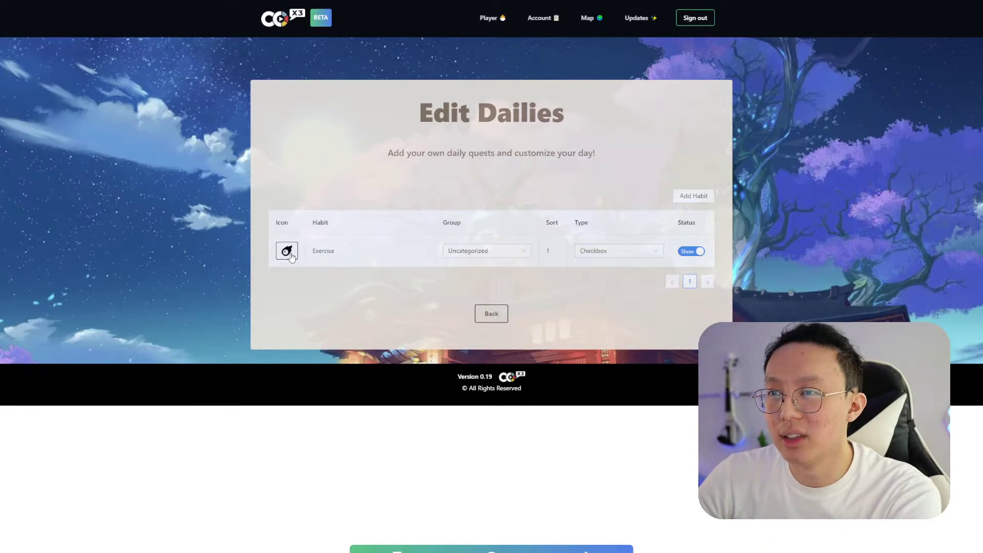
pyautogui.click(287, 252)
pyautogui.click(300, 268)
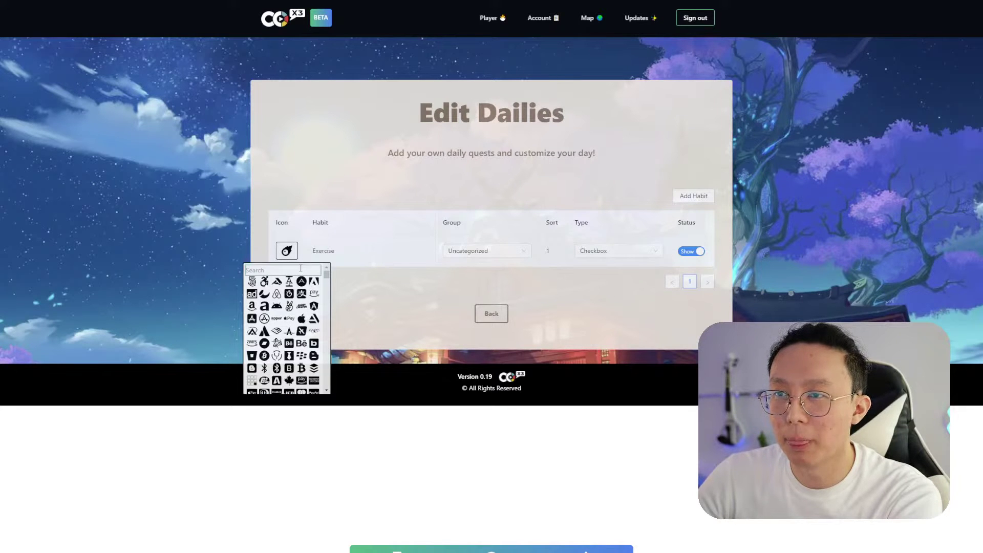
pyautogui.write('exe')
pyautogui.press('BackSpace')
pyautogui.press('BackSpace')
pyautogui.press('BackSpace')
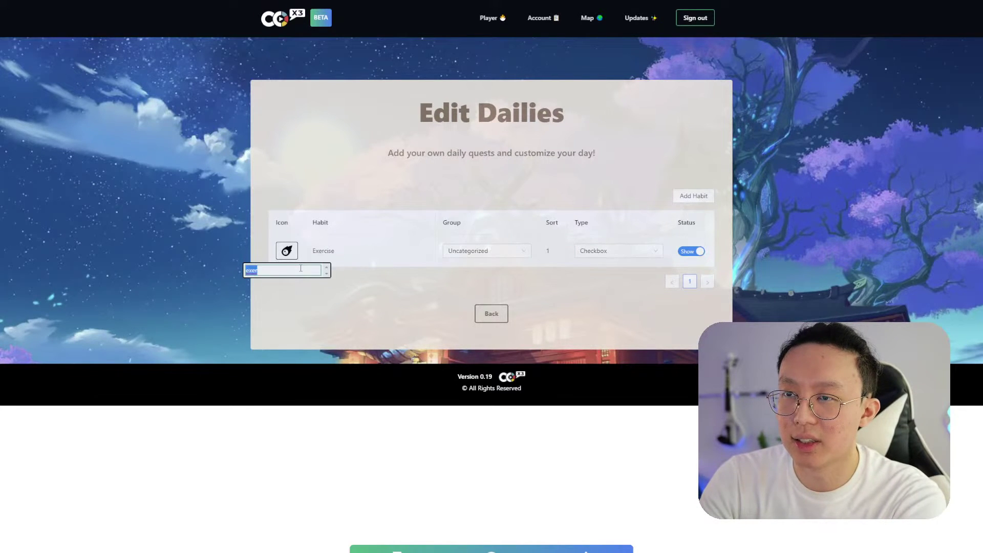
pyautogui.write('runn')
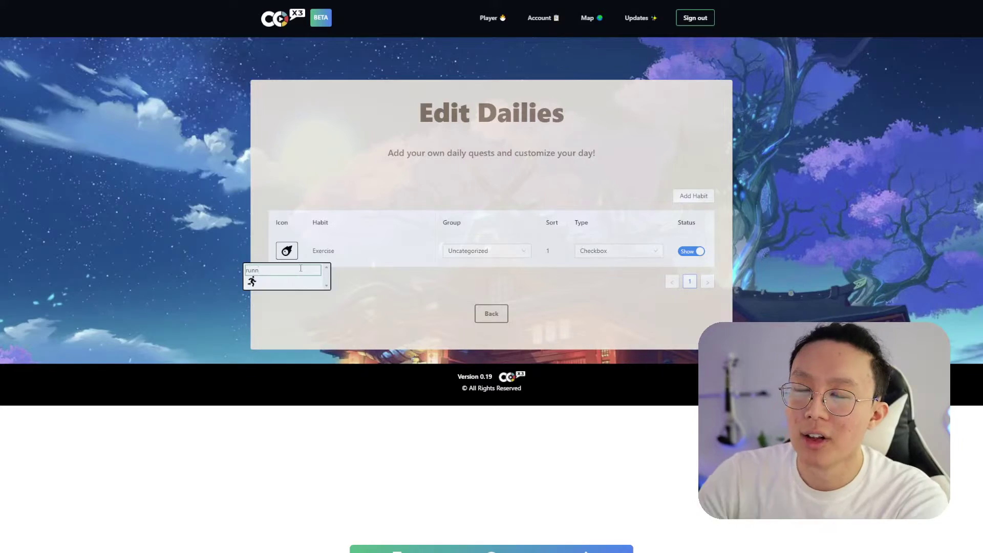
pyautogui.click(252, 281)
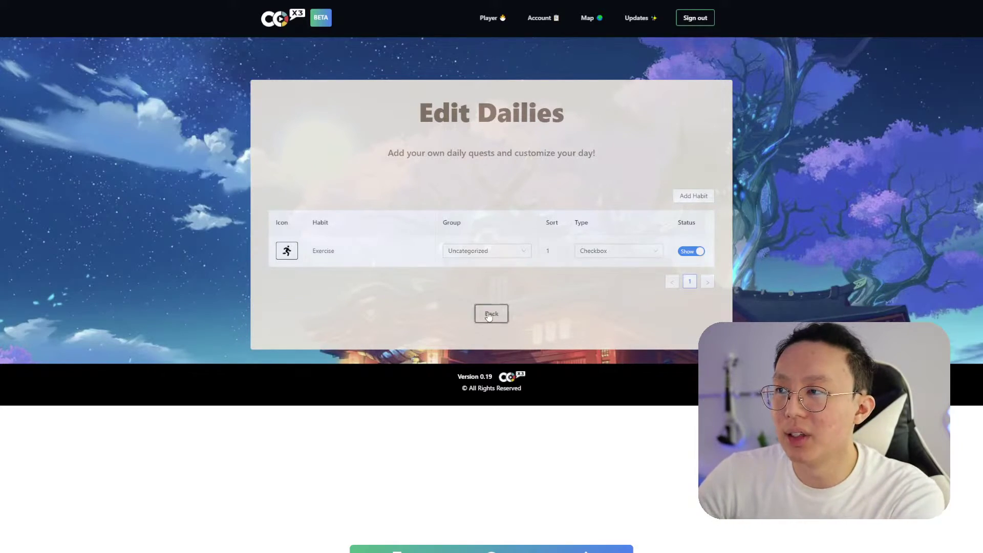
pyautogui.click(489, 313)
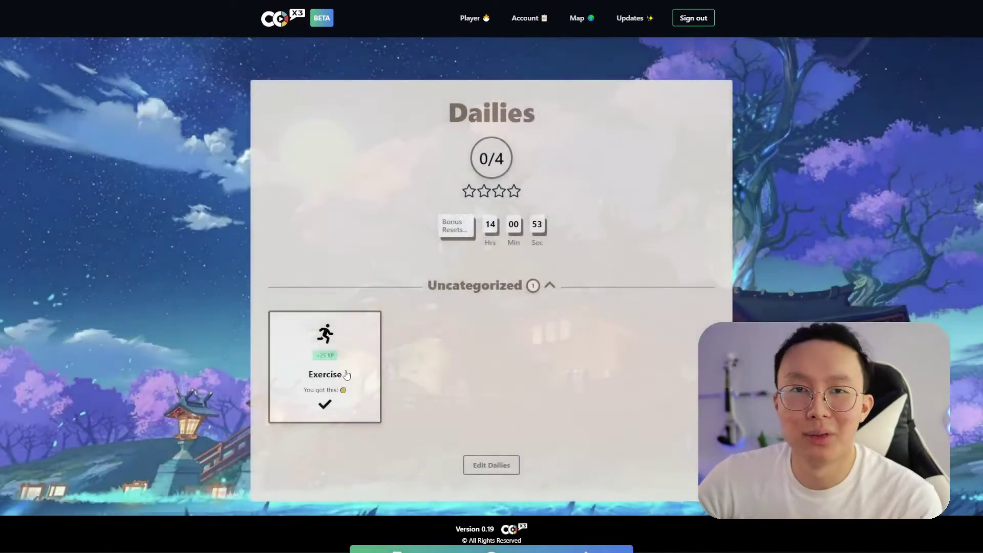